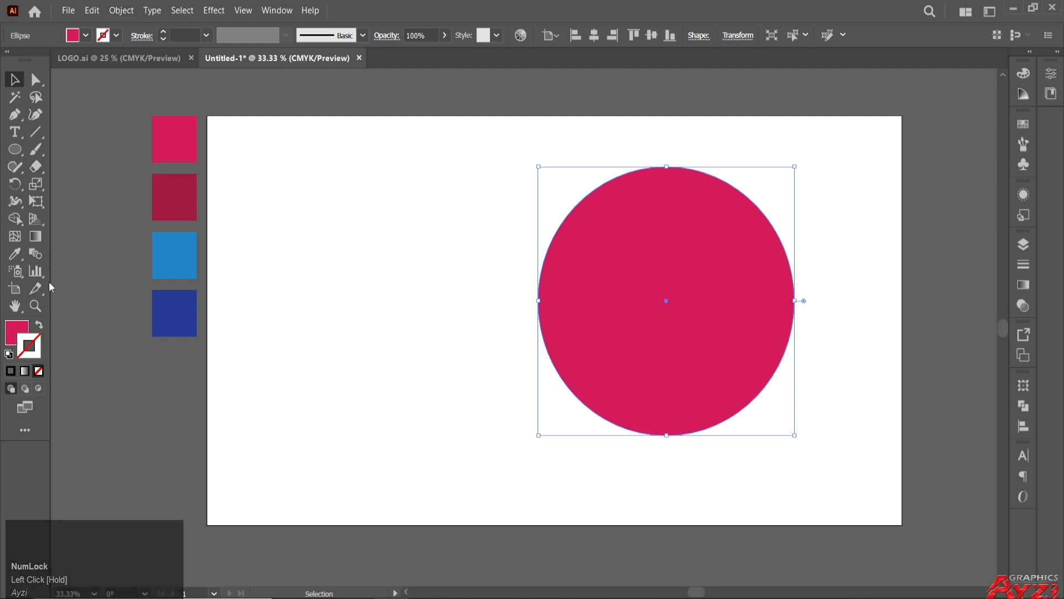
Swap the circle's pink fill to its stroke, set the stroke to 3 pt and apply the elliptical tapered width profile
{"action": "left_click", "coordinate": [38, 326]}
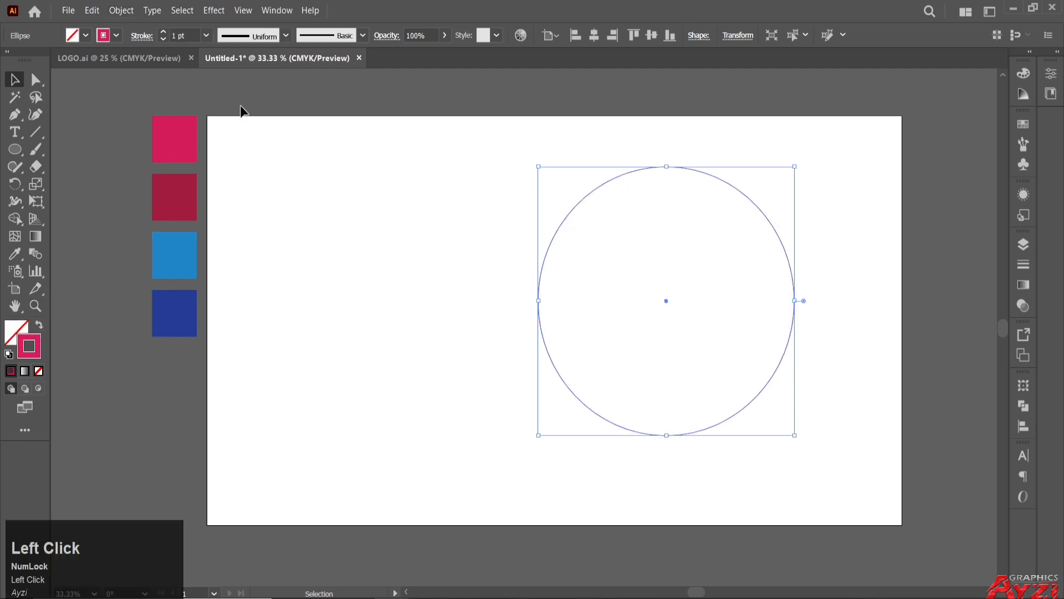
{"action": "left_click", "coordinate": [206, 36]}
{"action": "left_click", "coordinate": [222, 130]}
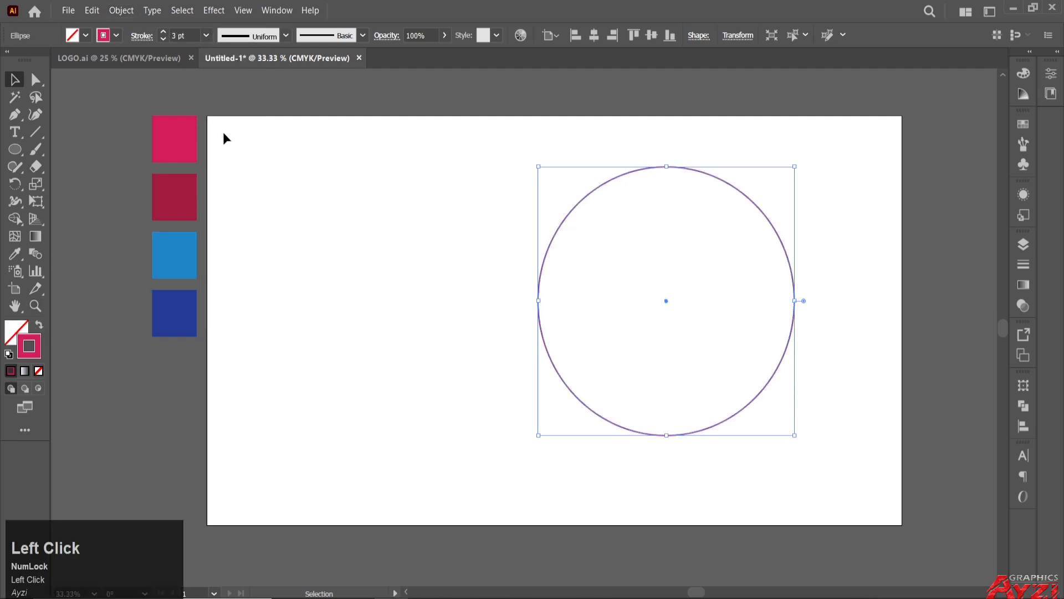
{"action": "left_click", "coordinate": [287, 35]}
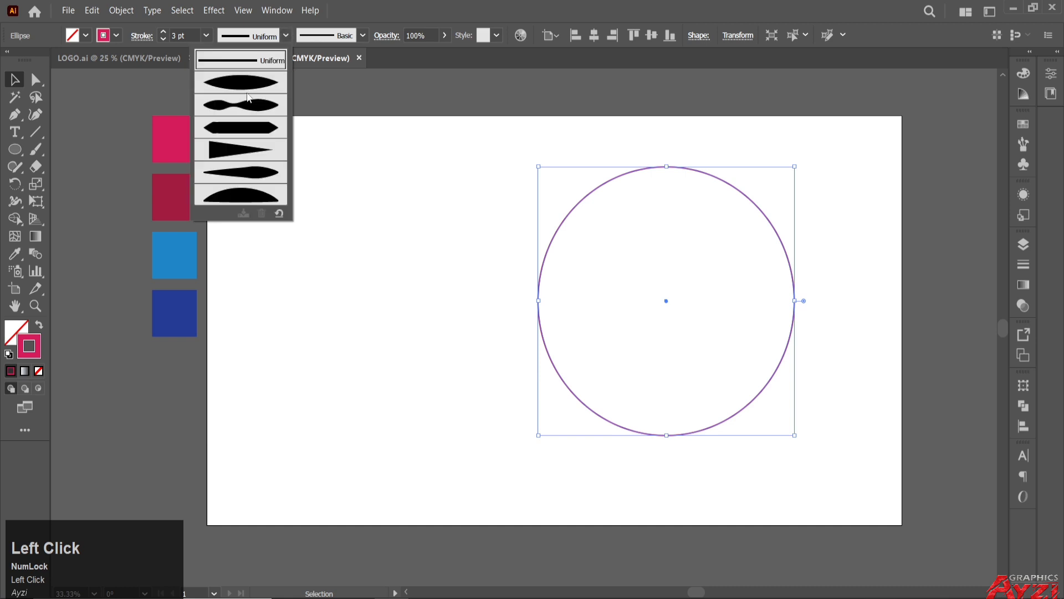
{"action": "left_click", "coordinate": [252, 93]}
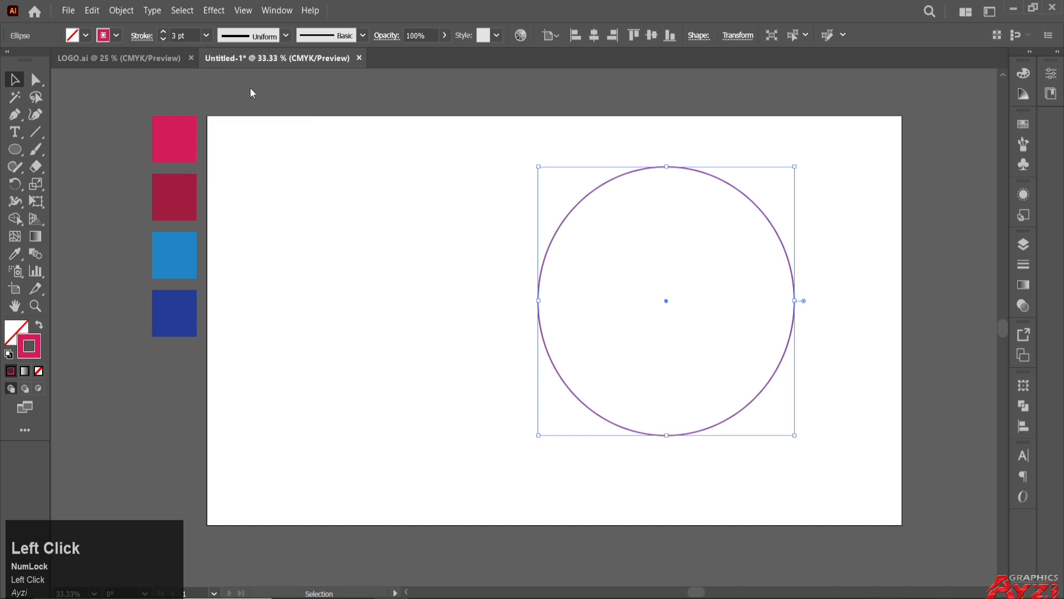
{"action": "left_click", "coordinate": [463, 215]}
Duplicate the outlined circle horizontally beside the original and rotate the copy 180 degrees so its stroke taper is reversed
{"action": "left_click_drag", "start_coordinate": [648, 171], "coordinate": [344, 171]}
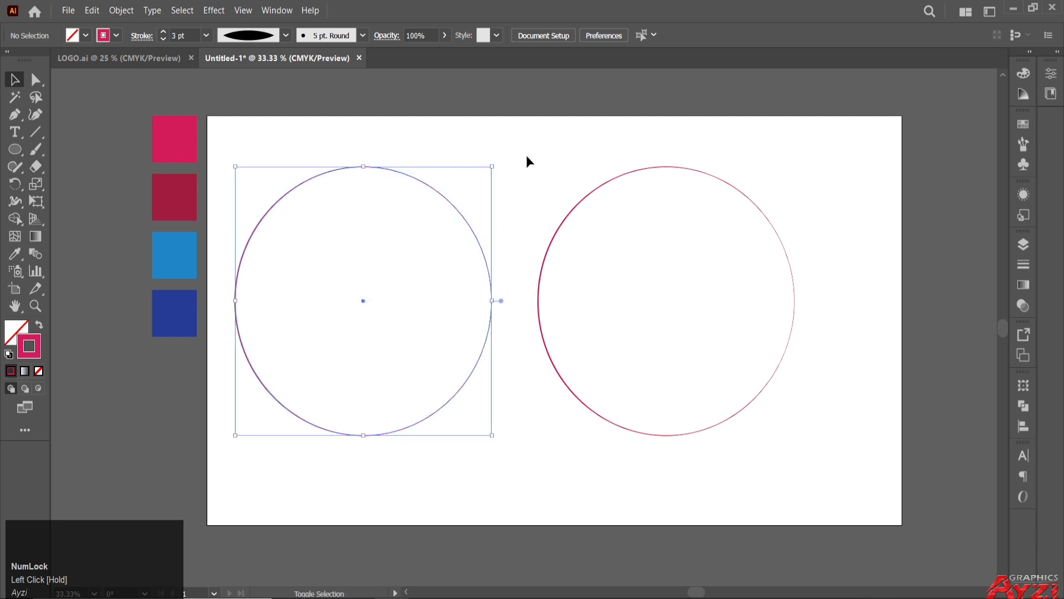
{"action": "left_click_drag", "start_coordinate": [498, 161], "coordinate": [280, 366]}
{"action": "left_click", "coordinate": [542, 149], "text": "shift"}
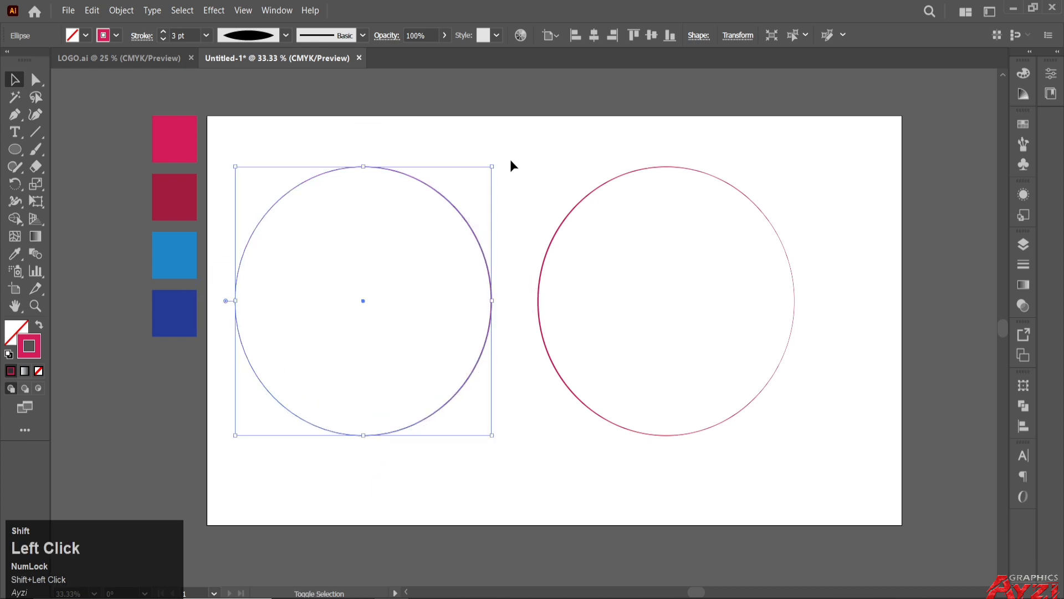
Scale the rotated circle copy down proportionally to a little under a third of its size
{"action": "left_click", "coordinate": [434, 149]}
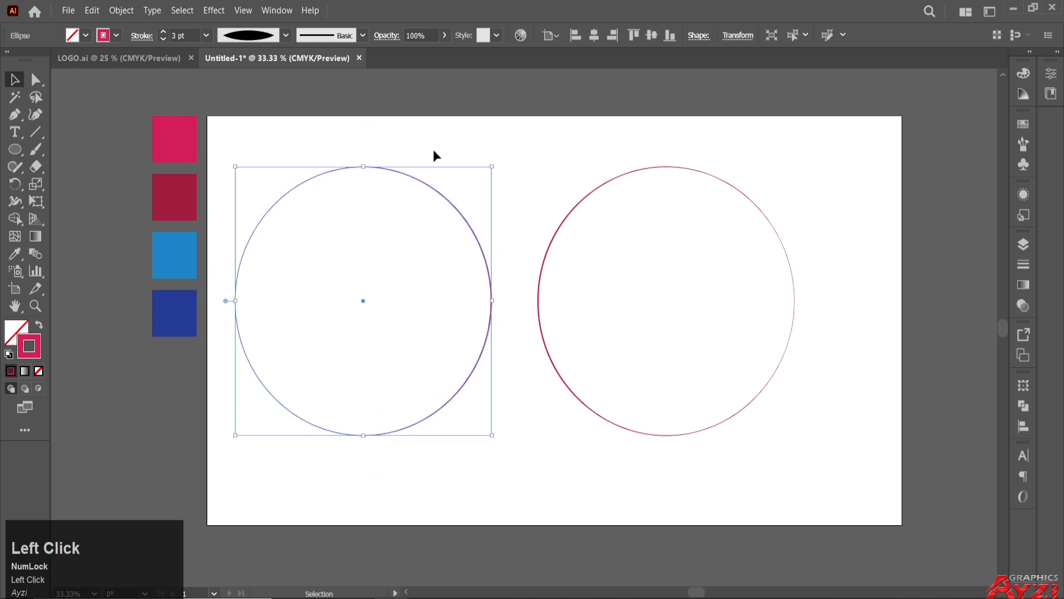
{"action": "left_click_drag", "start_coordinate": [430, 197], "coordinate": [346, 248]}
Center the large circle horizontally and vertically on the artboard
{"action": "left_click", "coordinate": [529, 183]}
{"action": "left_click_drag", "start_coordinate": [529, 178], "coordinate": [623, 238]}
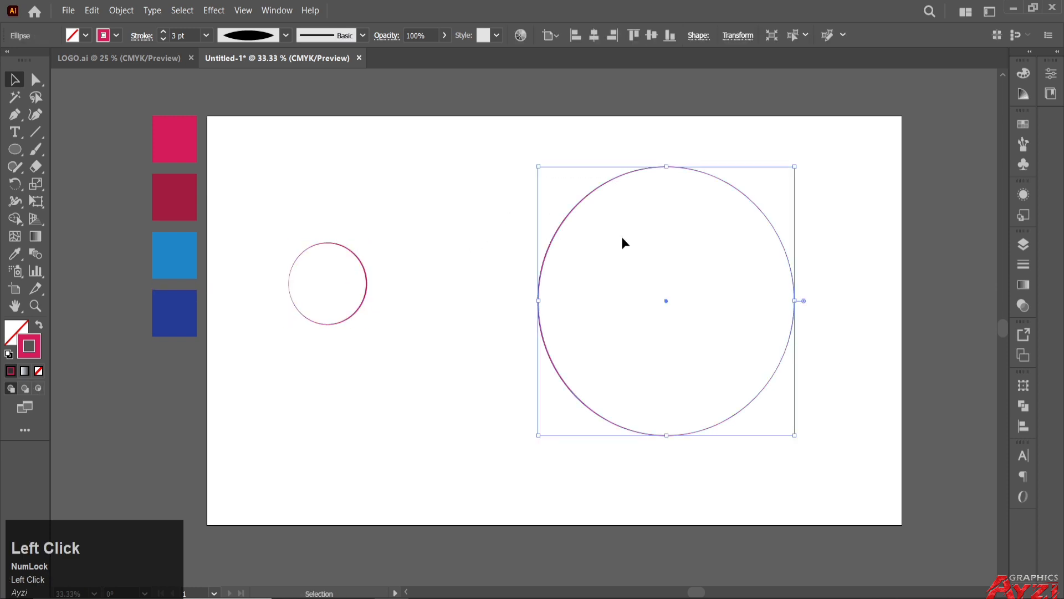
{"action": "left_click", "coordinate": [1022, 426]}
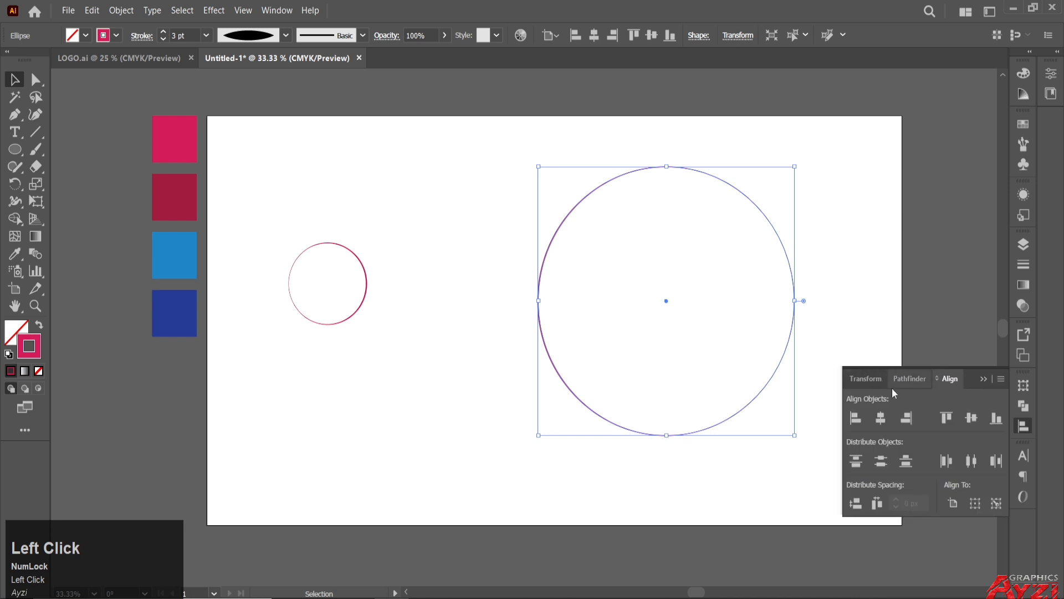
{"action": "left_click", "coordinate": [881, 416]}
{"action": "left_click", "coordinate": [969, 418]}
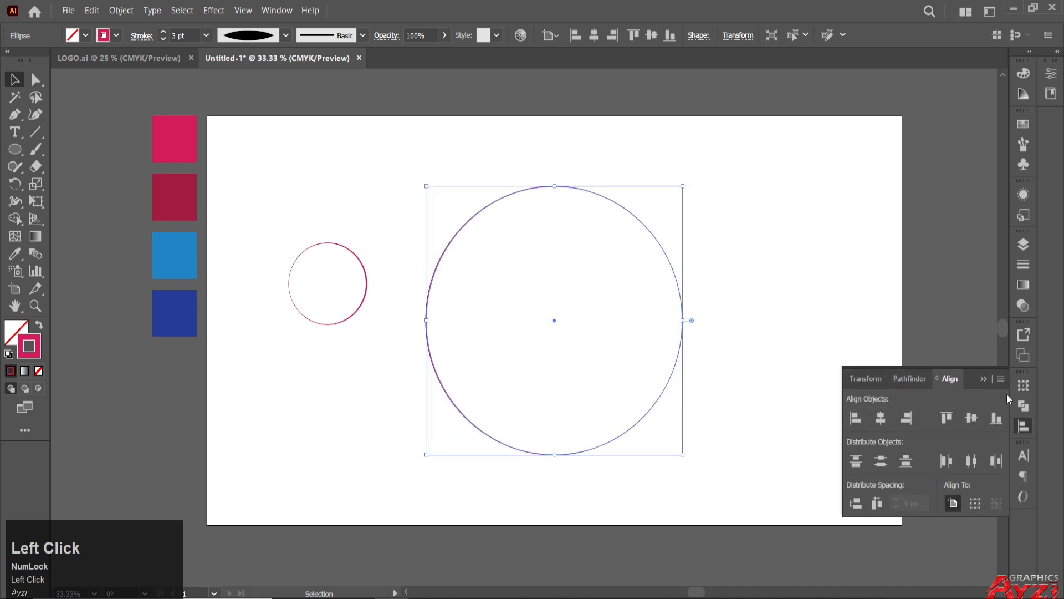
{"action": "left_click", "coordinate": [984, 381]}
Center the small circle horizontally and vertically on the artboard, inside the large circle
{"action": "left_click", "coordinate": [370, 276]}
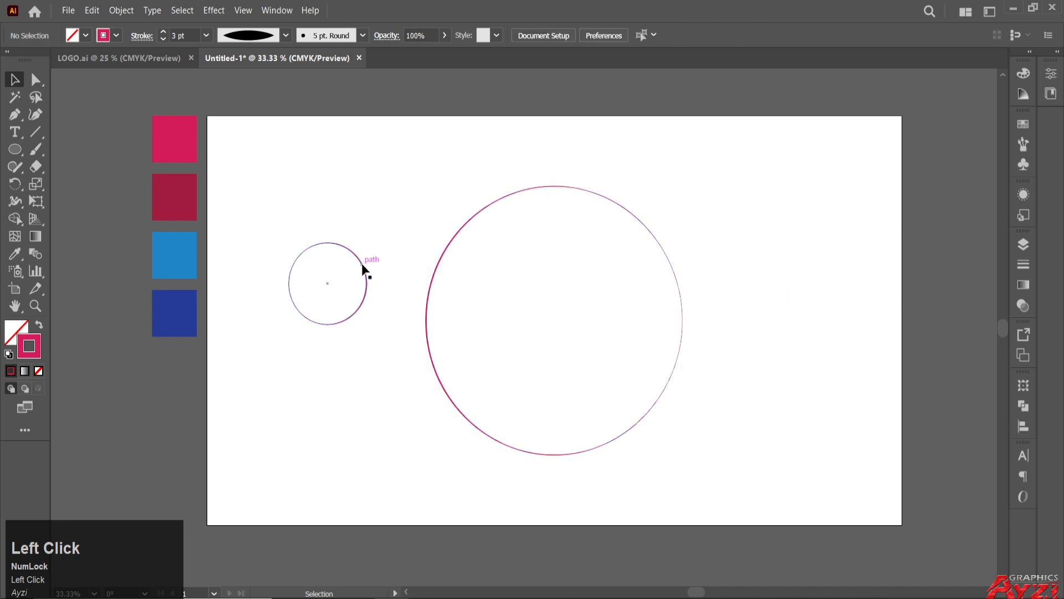
{"action": "left_click", "coordinate": [363, 266]}
{"action": "left_click", "coordinate": [1021, 425]}
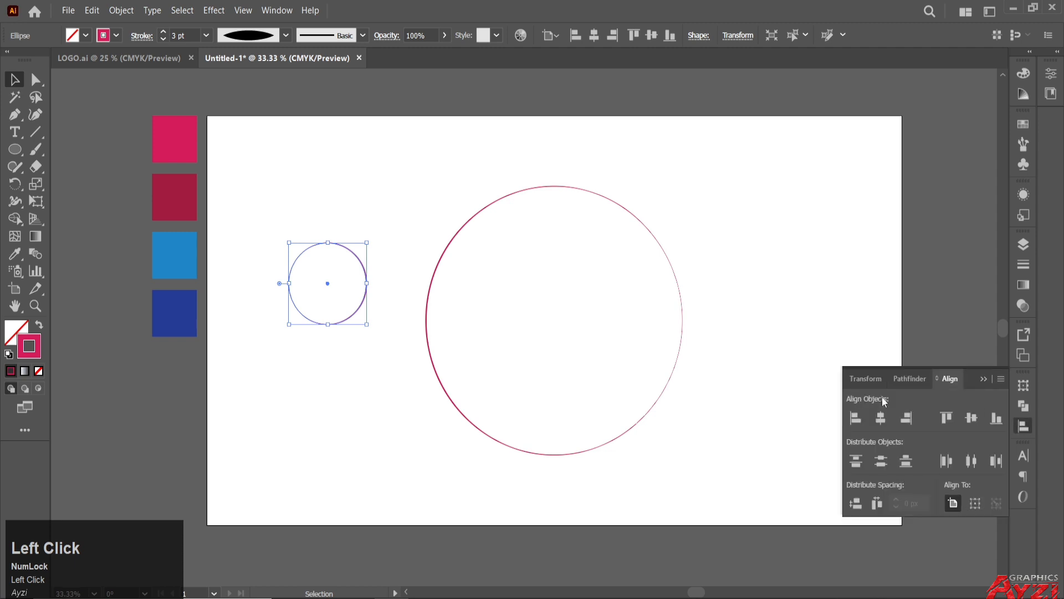
{"action": "left_click", "coordinate": [887, 418]}
{"action": "left_click", "coordinate": [971, 418]}
{"action": "left_click", "coordinate": [817, 287]}
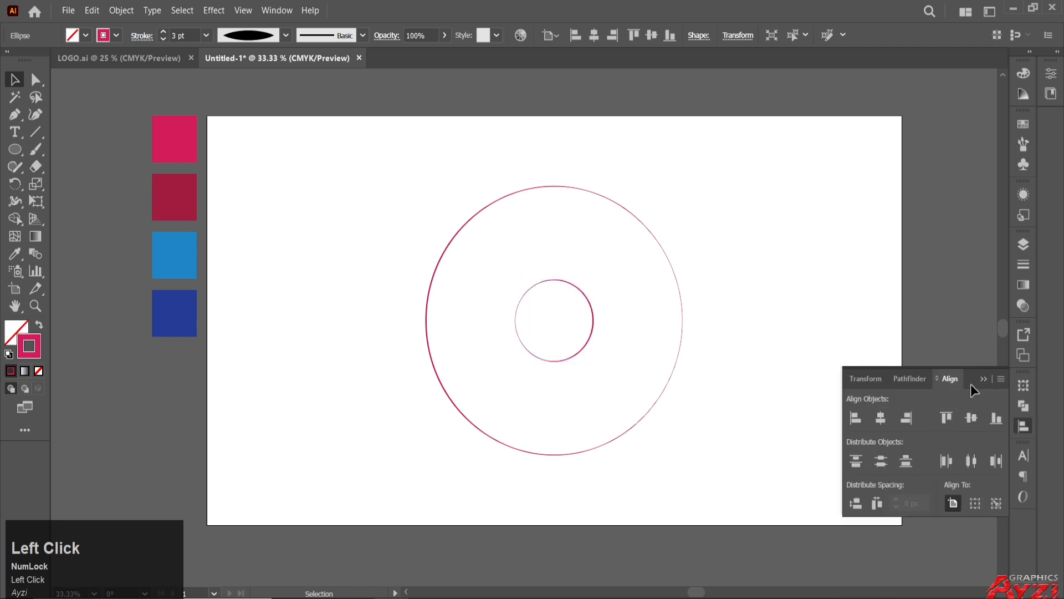
{"action": "left_click", "coordinate": [983, 381]}
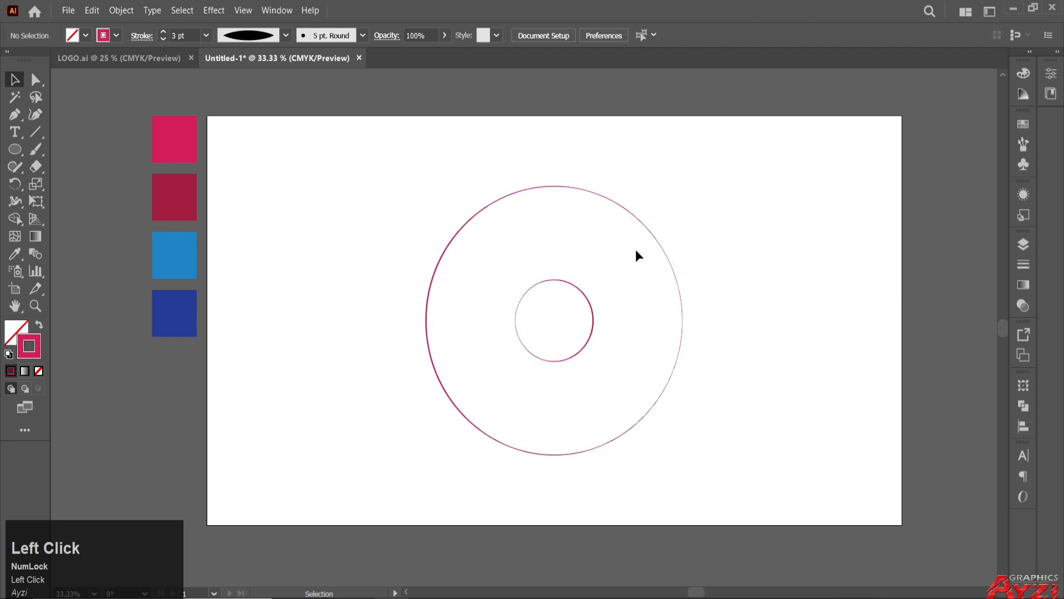
{"action": "scroll", "coordinate": [697, 302], "scroll_direction": "up", "scroll_amount": 1}
{"action": "left_click_drag", "start_coordinate": [713, 289], "coordinate": [727, 275]}
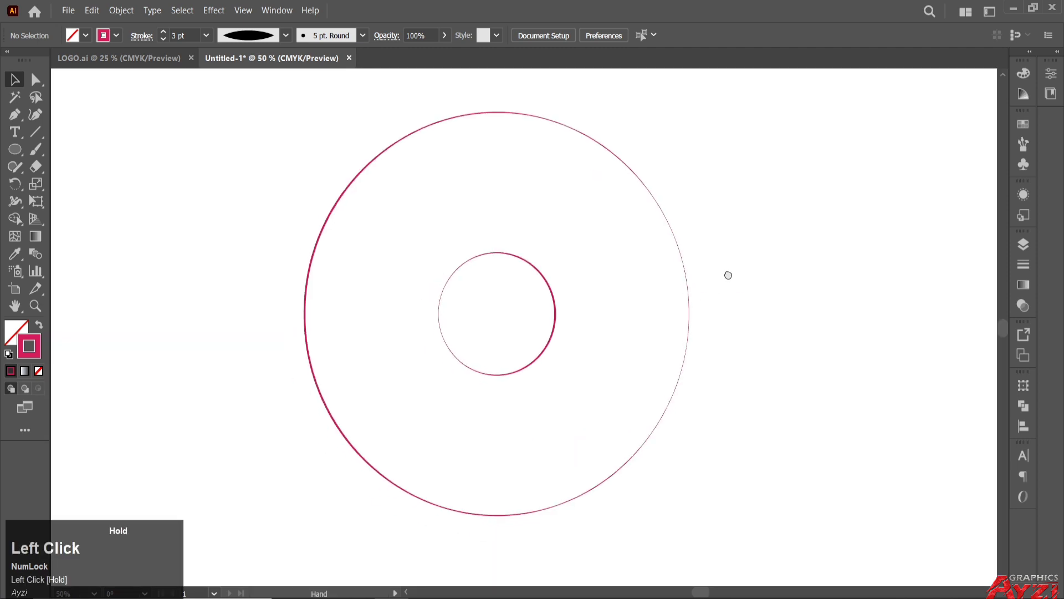
{"action": "left_click", "coordinate": [542, 277]}
{"action": "left_click_drag", "start_coordinate": [554, 252], "coordinate": [552, 255]}
{"action": "left_click", "coordinate": [742, 249], "text": "ctrl"}
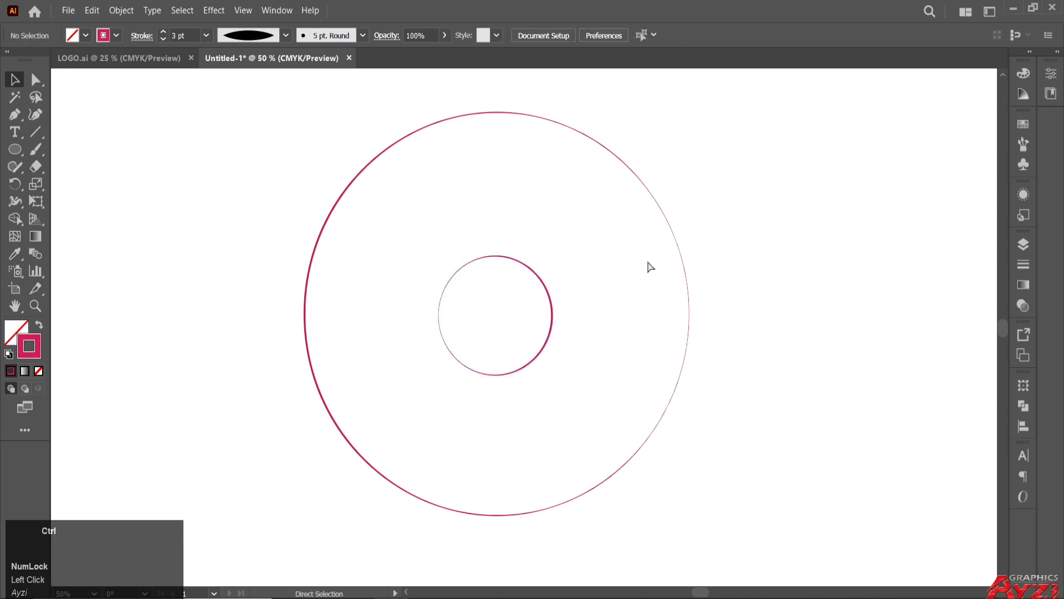
{"action": "left_click", "coordinate": [530, 271]}
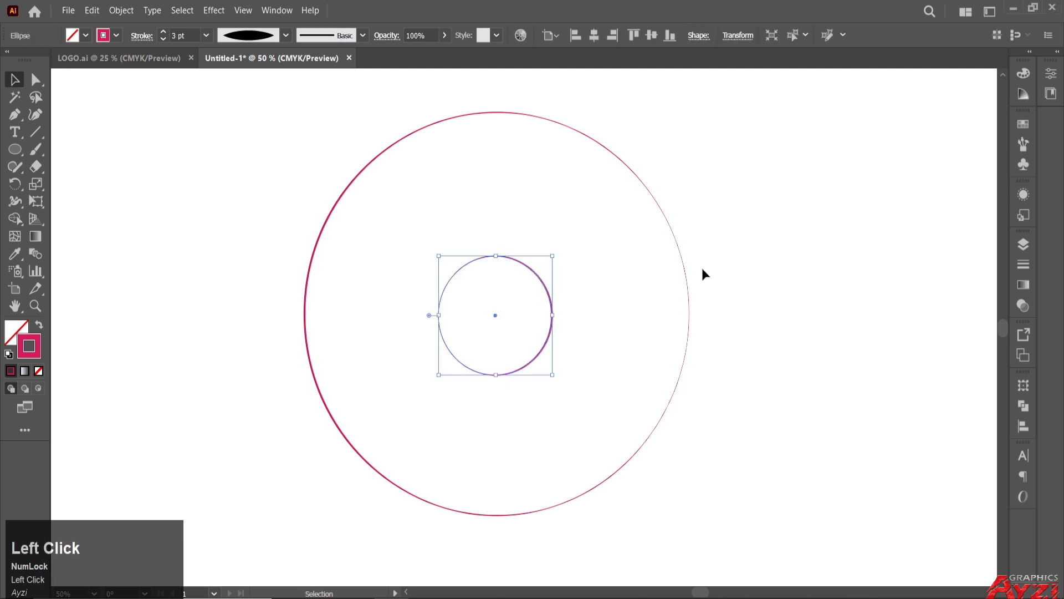
{"action": "key", "text": "ctrl"}
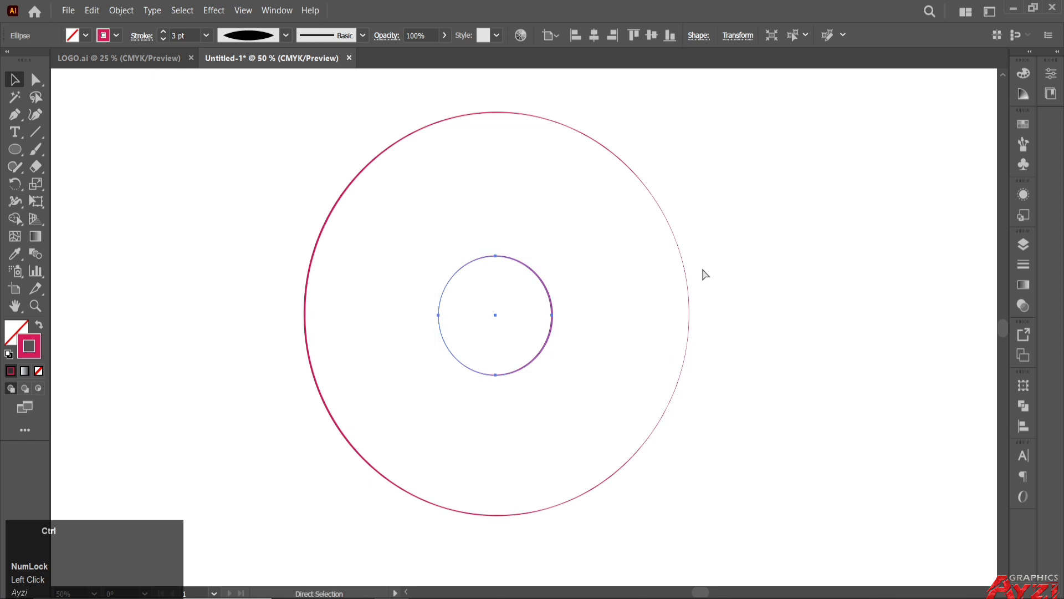
{"action": "key", "text": "ctrl+c"}
{"action": "key", "text": "ctrl+f"}
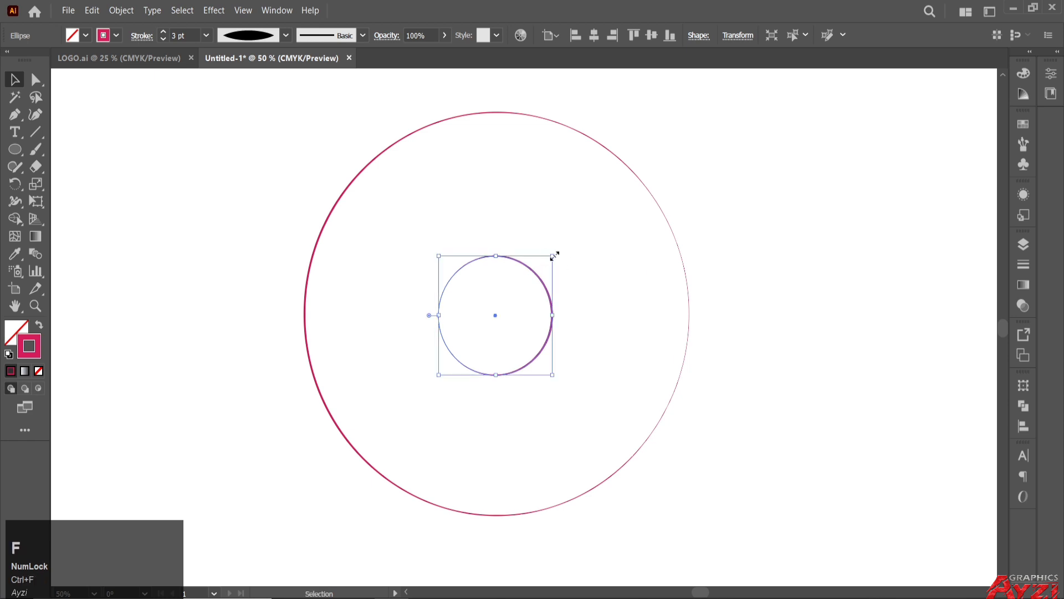
{"action": "key", "text": "space"}
{"action": "left_click_drag", "start_coordinate": [553, 254], "coordinate": [565, 244]}
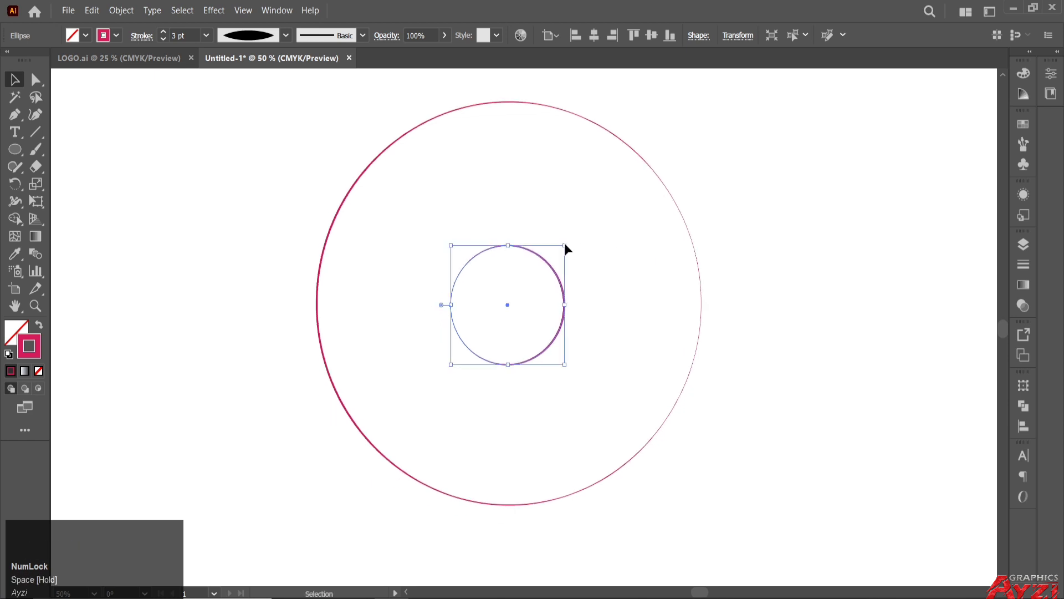
{"action": "key", "text": "ctrl+z"}
{"action": "left_click", "coordinate": [771, 239]}
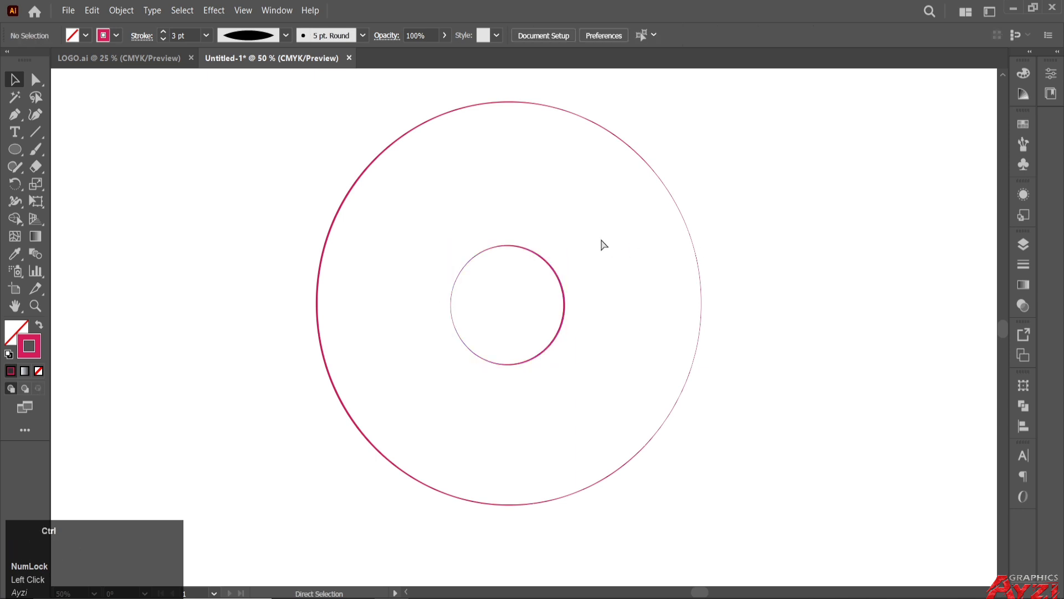
{"action": "key", "text": "ctrl+z"}
Duplicate the small inner circle in place and enlarge the copy proportionally from its center to about 366 px
{"action": "left_click_drag", "start_coordinate": [482, 218], "coordinate": [567, 271]}
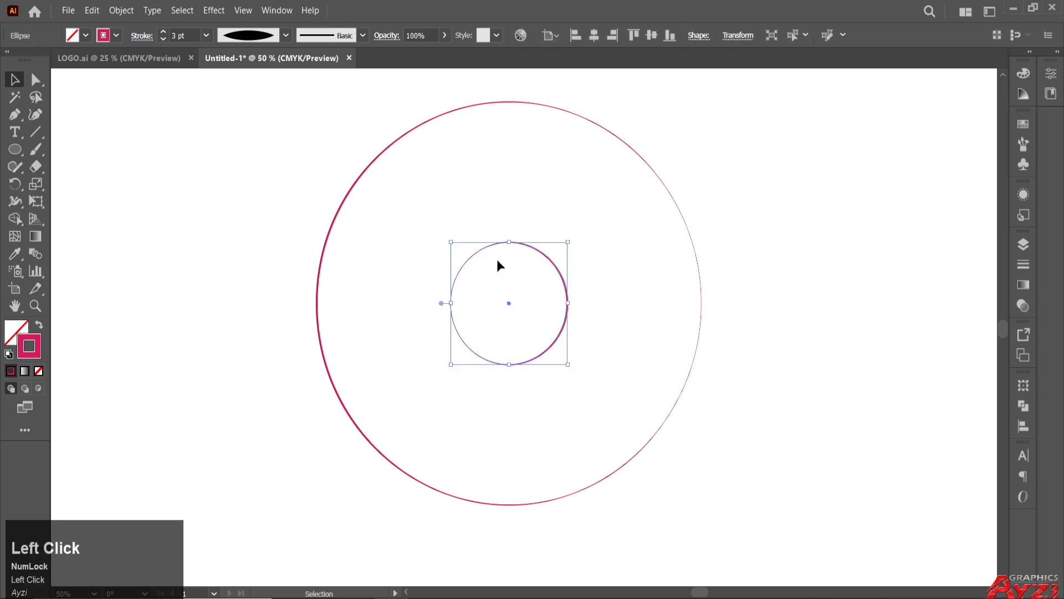
{"action": "key", "text": "ctrl+x"}
{"action": "key", "text": "ctrl+f"}
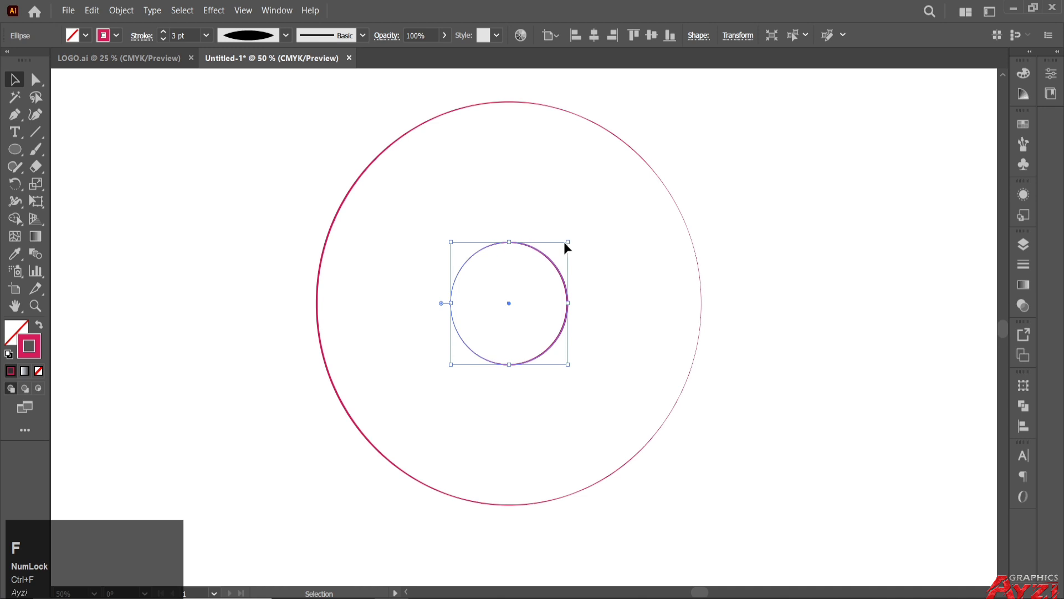
{"action": "left_click_drag", "start_coordinate": [568, 242], "coordinate": [611, 205]}
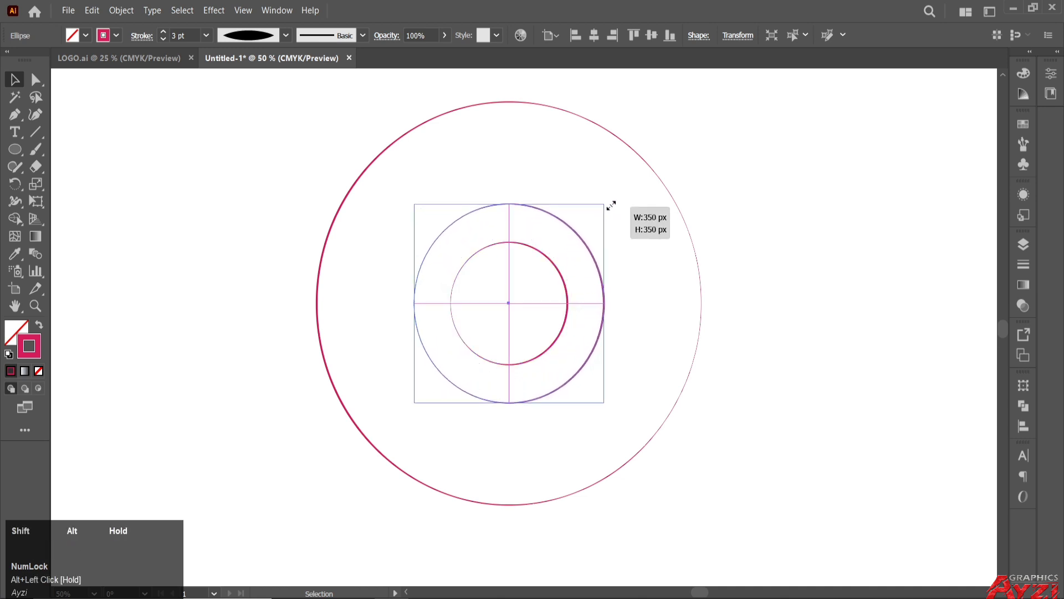
{"action": "left_click_drag", "start_coordinate": [611, 206], "coordinate": [618, 201]}
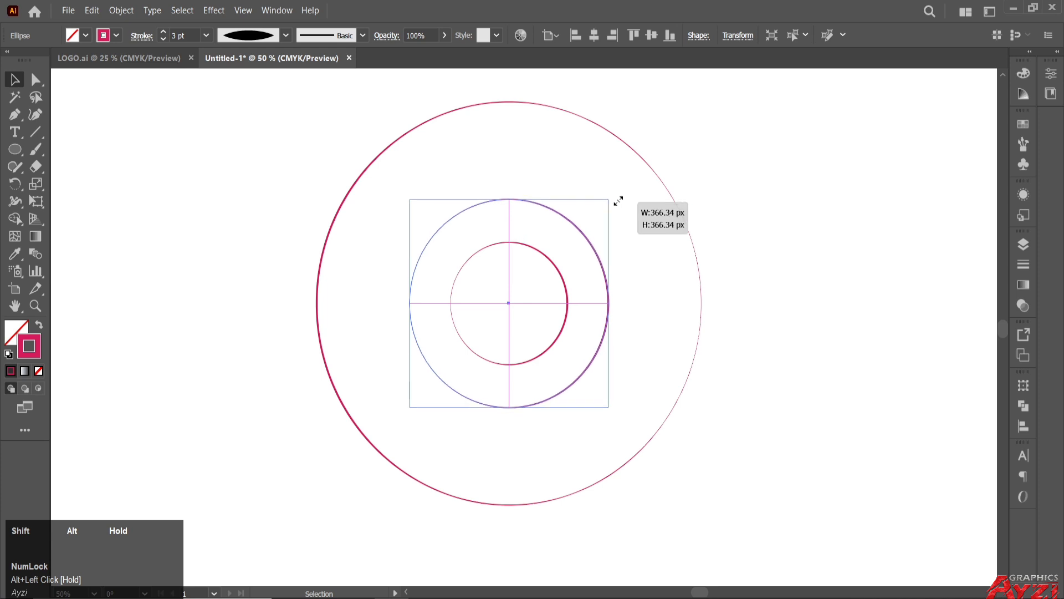
{"action": "left_click_drag", "start_coordinate": [618, 201], "coordinate": [619, 201]}
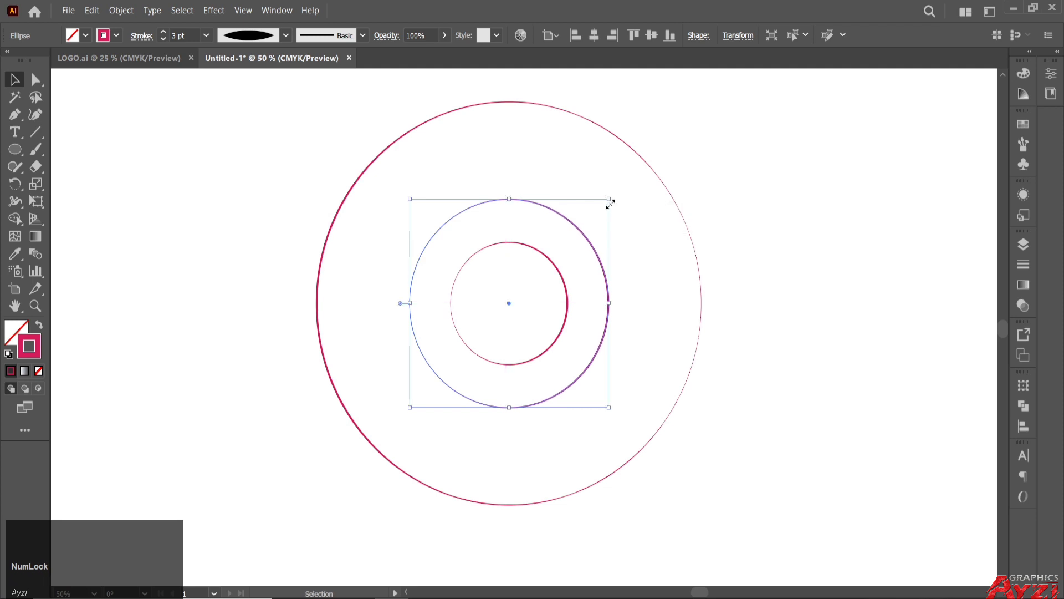
Shift the 366 px circle right until its left edge meets the small circle's, and paste a copy in front
{"action": "left_click_drag", "start_coordinate": [597, 255], "coordinate": [640, 256]}
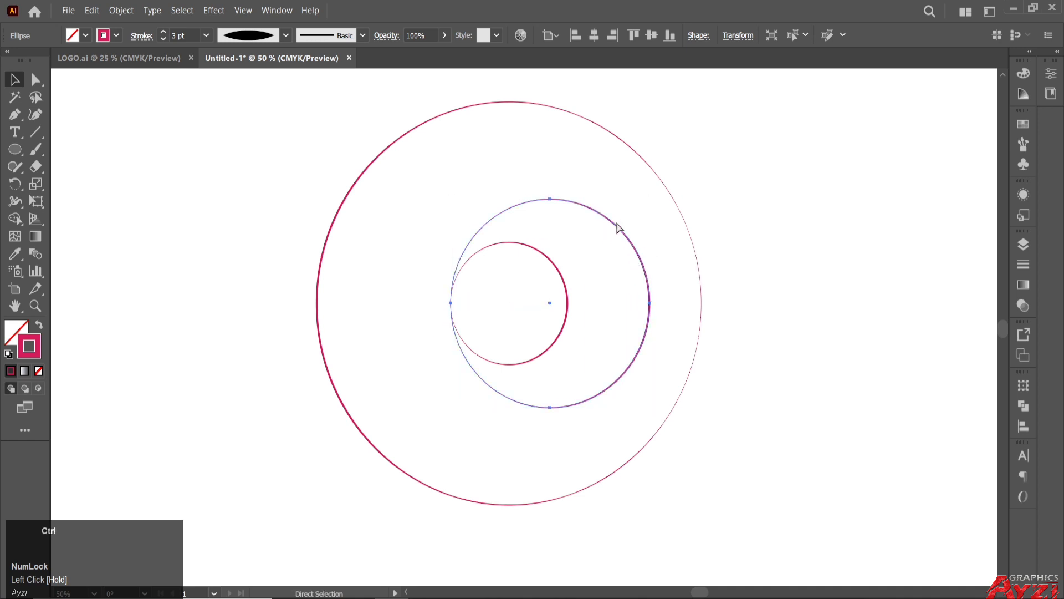
{"action": "key", "text": "ctrl+c"}
{"action": "key", "text": "ctrl+f"}
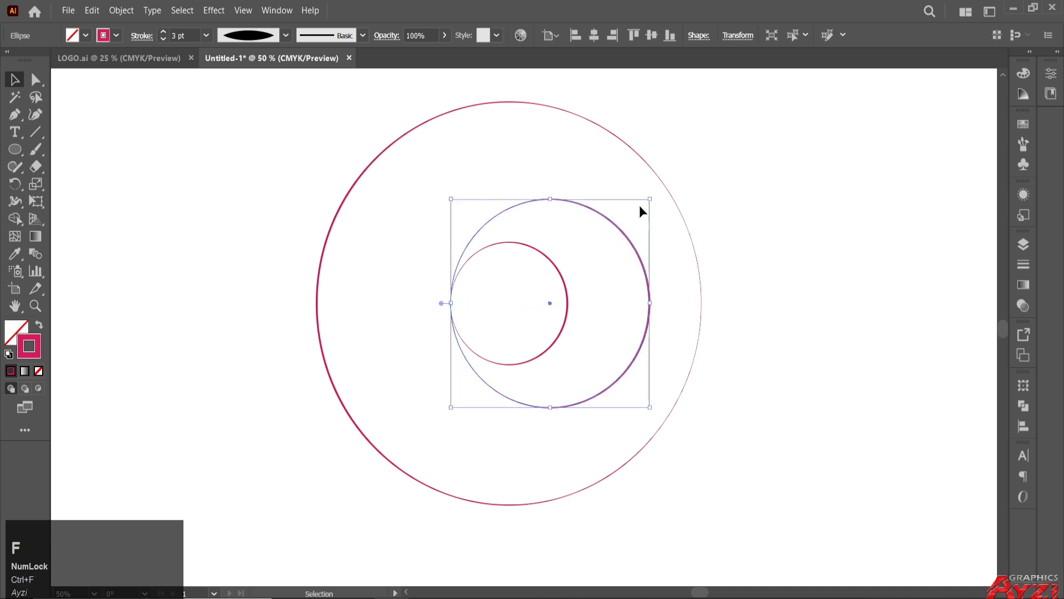
Scale the new copy from its center to about 480 px and shift it right to align its left edge with the inner circles
{"action": "left_click_drag", "start_coordinate": [648, 199], "coordinate": [696, 158]}
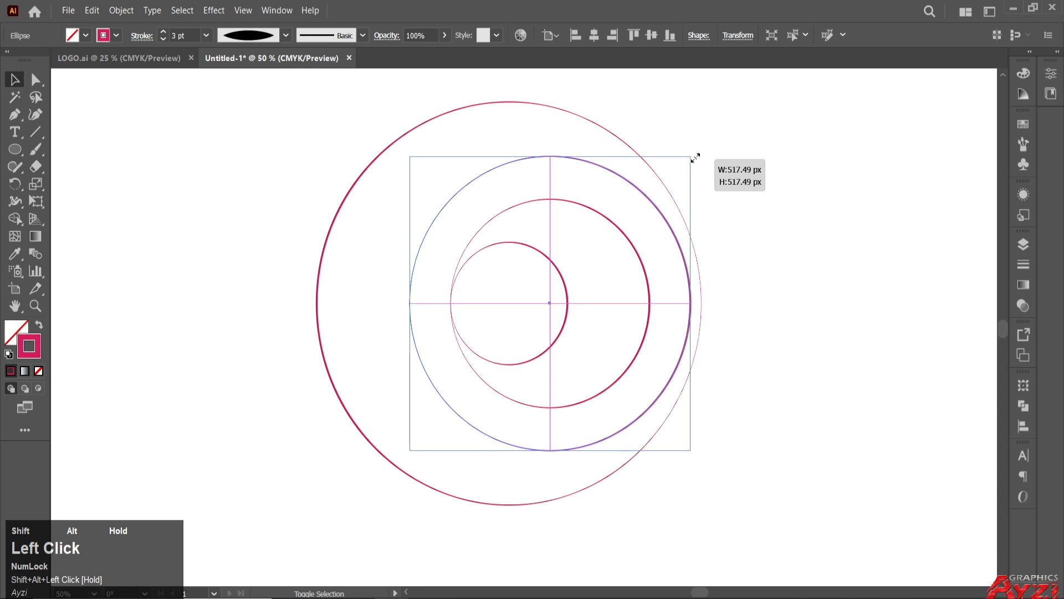
{"action": "left_click_drag", "start_coordinate": [695, 158], "coordinate": [682, 168]}
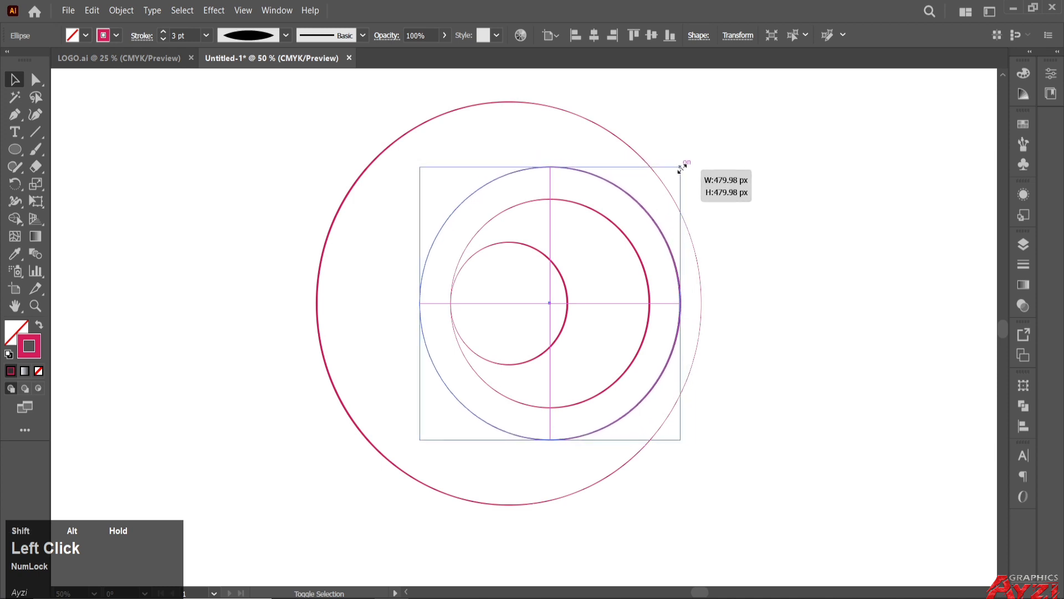
{"action": "left_click_drag", "start_coordinate": [674, 256], "coordinate": [701, 255]}
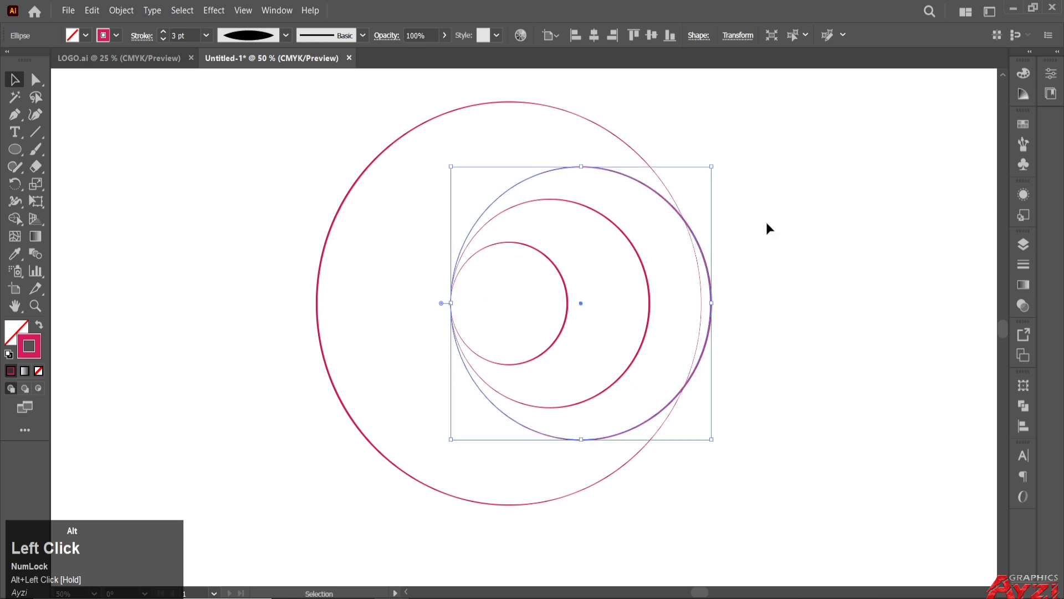
Shrink the middle offset circle slightly from its center, keeping its proportions
{"action": "left_click", "coordinate": [650, 249]}
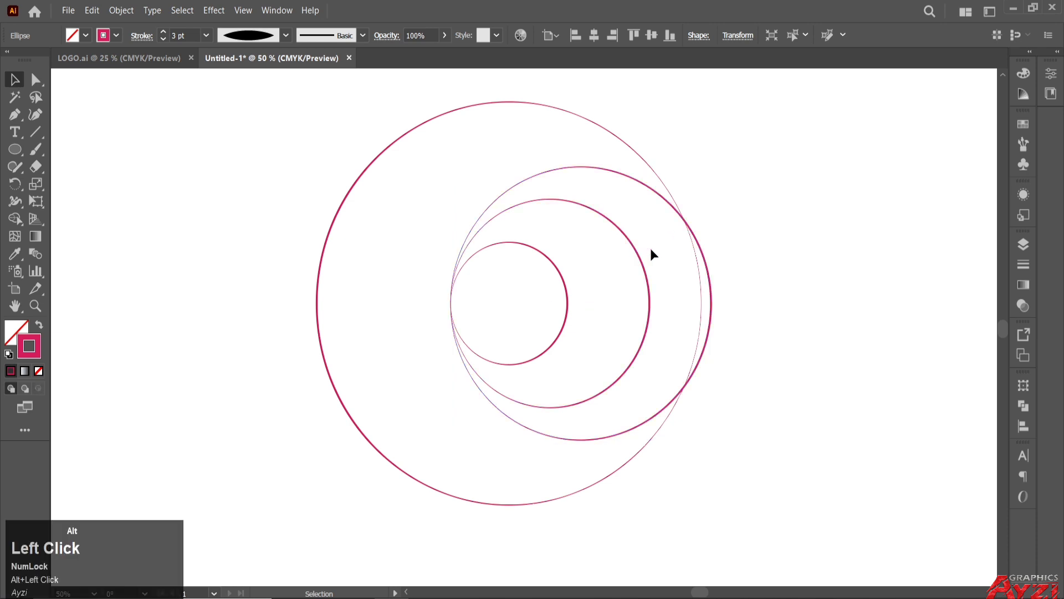
{"action": "left_click", "coordinate": [633, 243]}
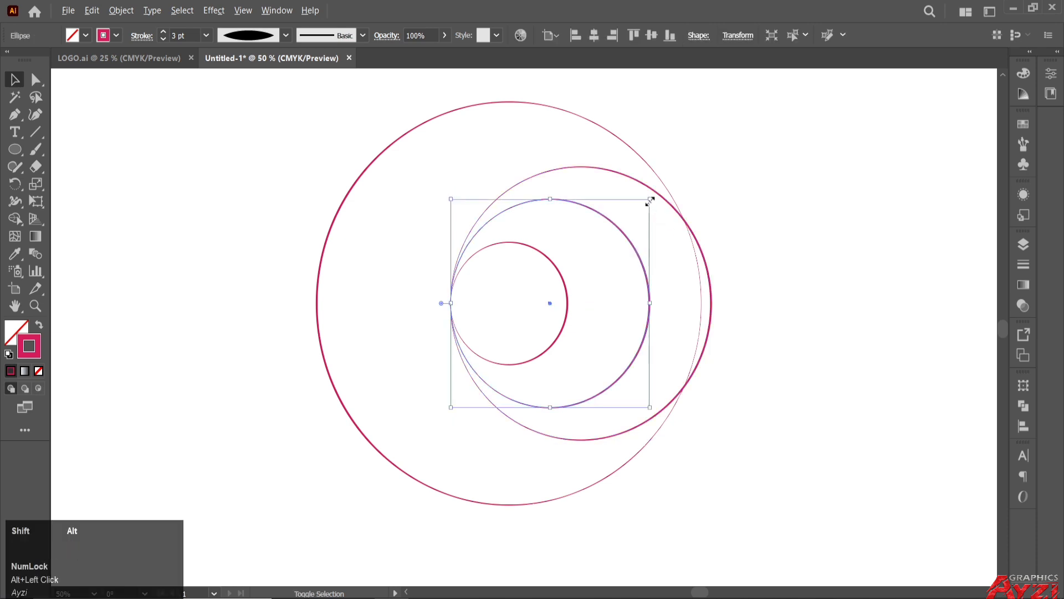
{"action": "left_click_drag", "start_coordinate": [648, 200], "coordinate": [637, 212]}
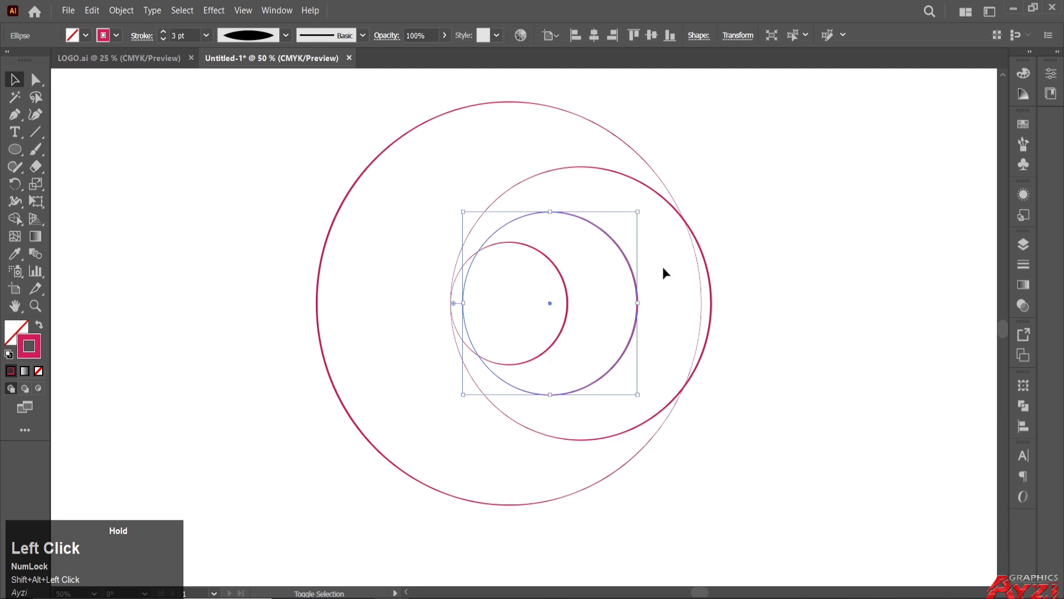
{"action": "left_click", "coordinate": [664, 264]}
Shift the middle offset circle left until its left edge meets the left edges of the neighbouring inner circles
{"action": "left_click", "coordinate": [660, 197]}
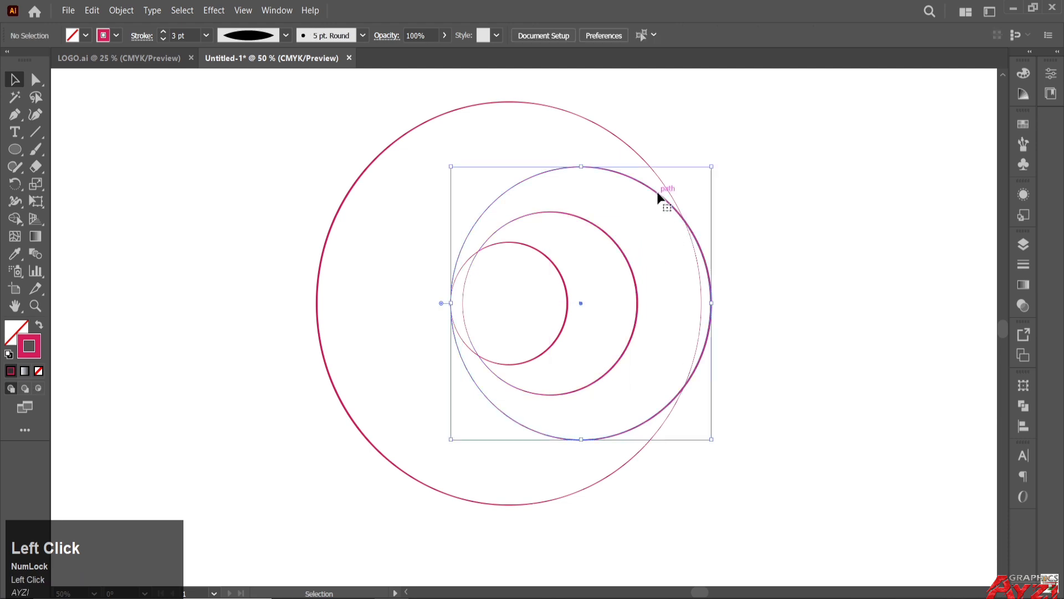
{"action": "left_click", "coordinate": [643, 276]}
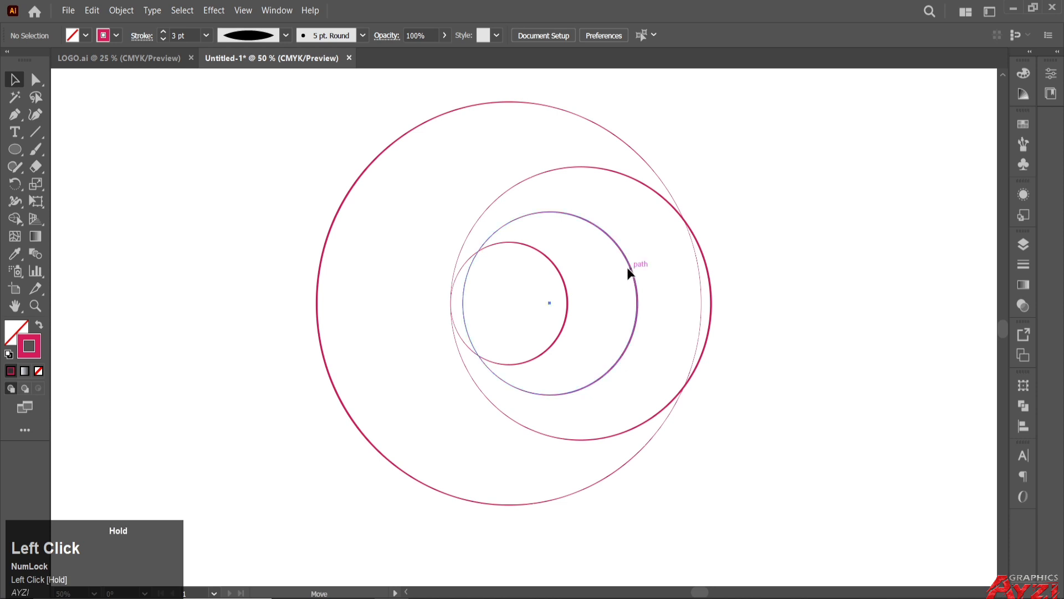
{"action": "left_click_drag", "start_coordinate": [631, 270], "coordinate": [620, 268]}
{"action": "left_click", "coordinate": [693, 254]}
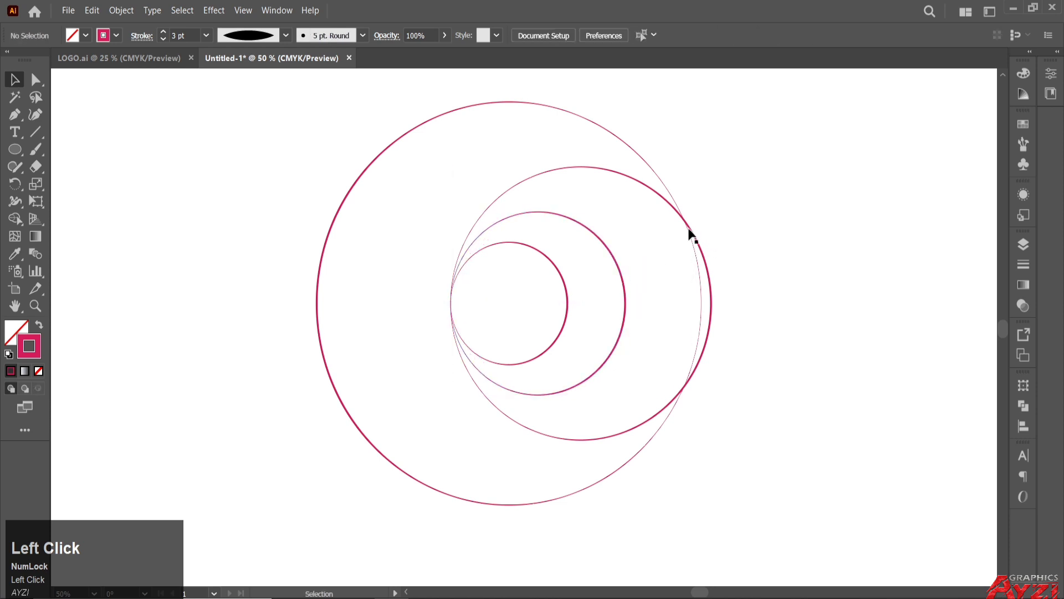
Shrink the middle offset circle slightly from its center and shift it left to realign its left edge with the smallest circle's
{"action": "left_click", "coordinate": [616, 266]}
{"action": "left_click_drag", "start_coordinate": [627, 211], "coordinate": [622, 217]}
{"action": "left_click", "coordinate": [630, 277]}
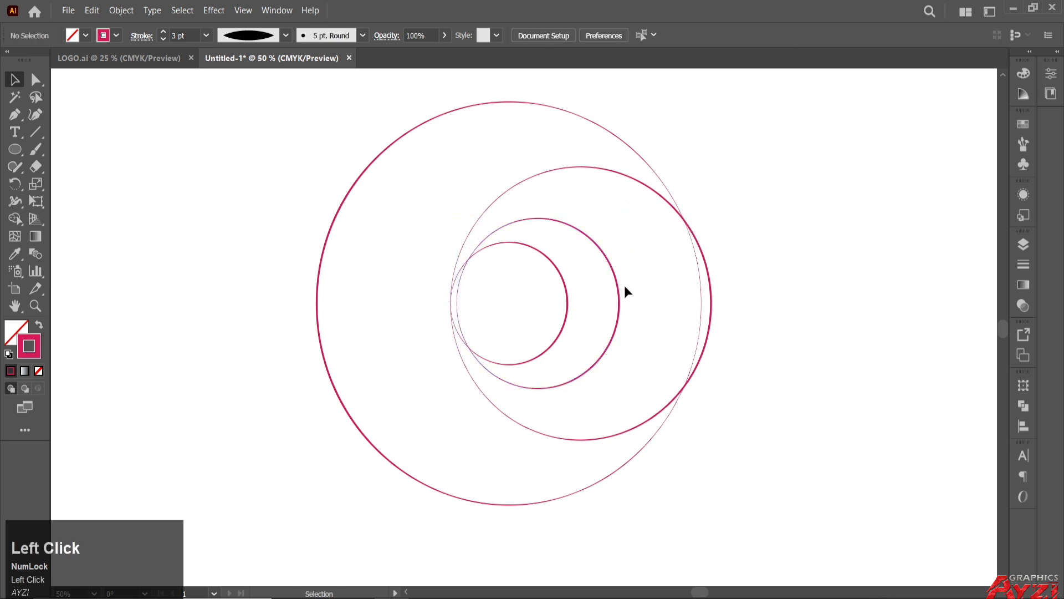
{"action": "left_click_drag", "start_coordinate": [618, 289], "coordinate": [610, 289]}
Scale down the largest offset circle proportionally from its center and shift it to align its left edge with the two inner circles
{"action": "left_click", "coordinate": [661, 193]}
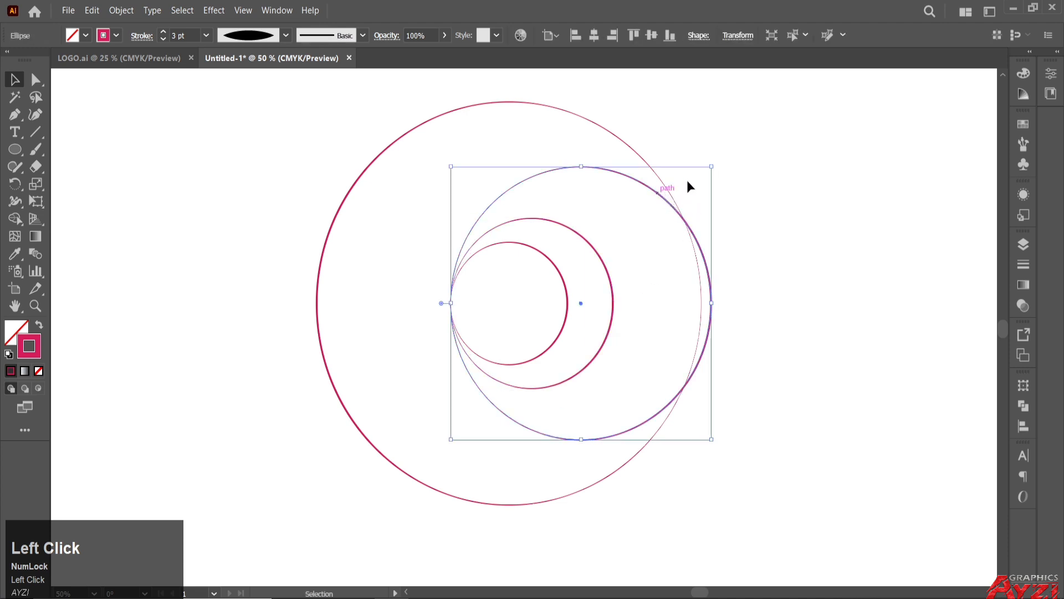
{"action": "left_click_drag", "start_coordinate": [708, 167], "coordinate": [682, 175]}
{"action": "left_click_drag", "start_coordinate": [658, 236], "coordinate": [627, 242]}
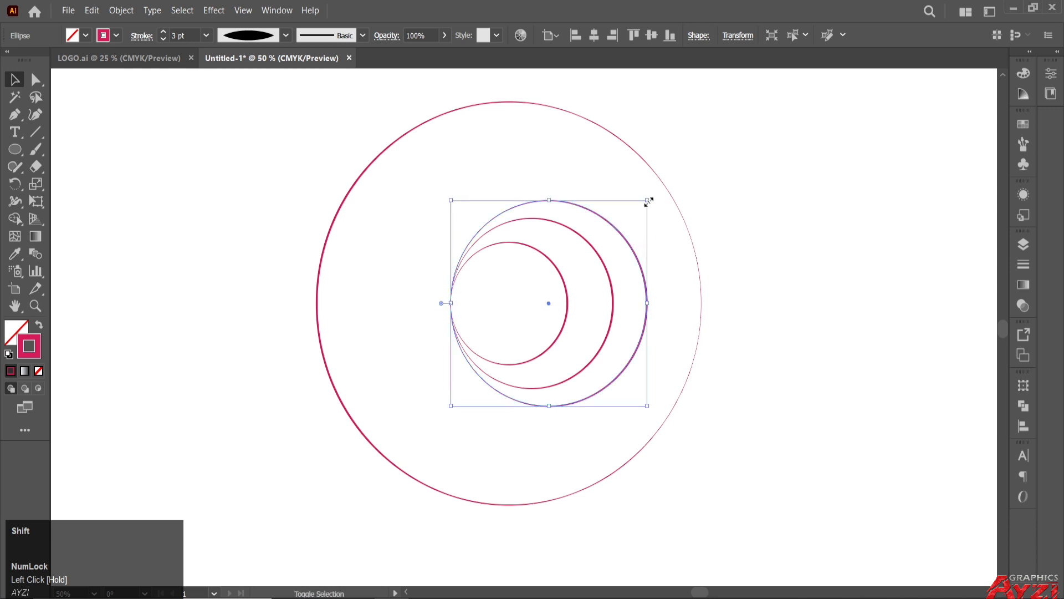
{"action": "left_click_drag", "start_coordinate": [648, 201], "coordinate": [654, 197]}
{"action": "left_click", "coordinate": [635, 243]}
{"action": "left_click_drag", "start_coordinate": [635, 245], "coordinate": [643, 236]}
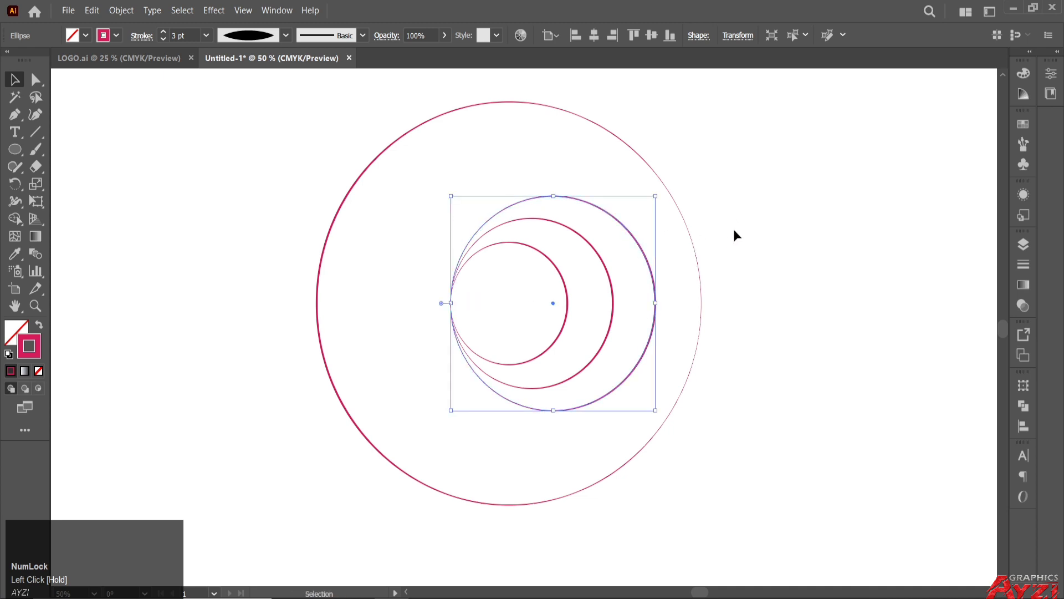
{"action": "left_click", "coordinate": [734, 230]}
Scale the outermost circle from its center to about 539 px so its right edge meets the largest offset circle's
{"action": "left_click", "coordinate": [362, 178]}
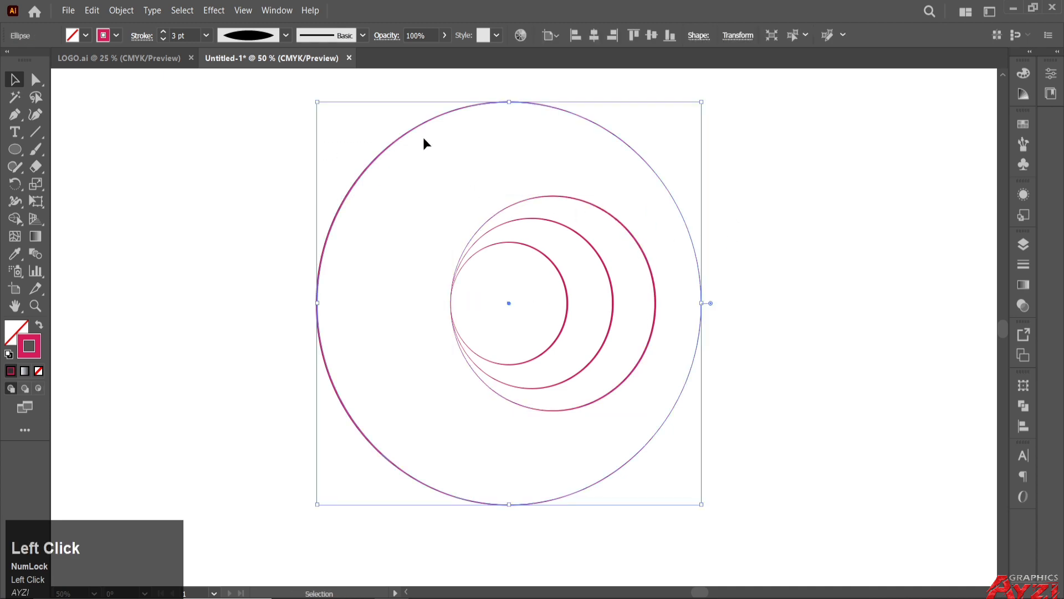
{"action": "left_click_drag", "start_coordinate": [701, 102], "coordinate": [657, 145]}
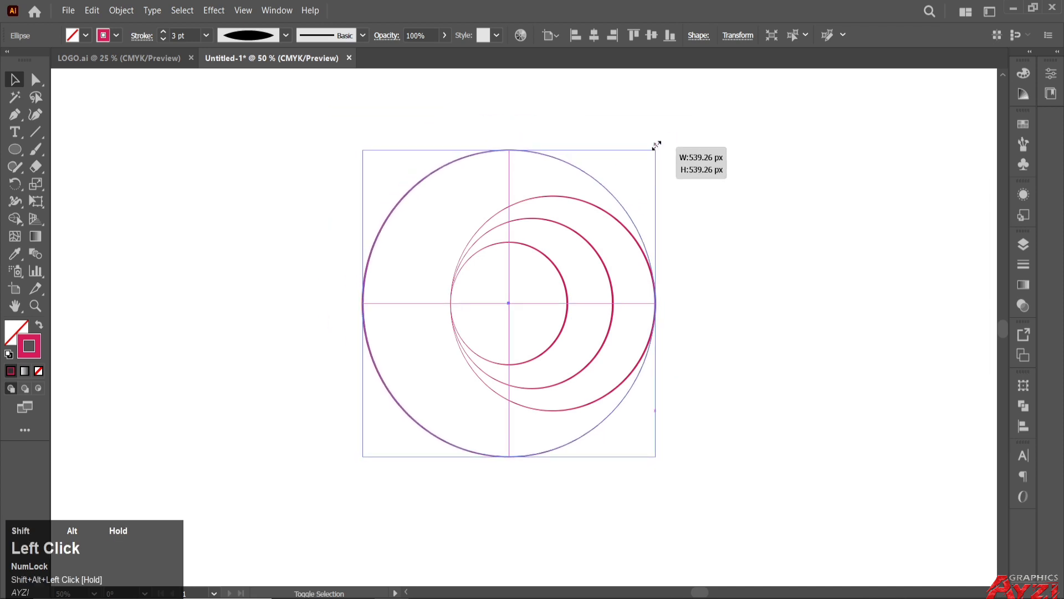
{"action": "left_click_drag", "start_coordinate": [656, 145], "coordinate": [656, 145]}
{"action": "scroll", "coordinate": [709, 181], "scroll_direction": "down", "scroll_amount": 2}
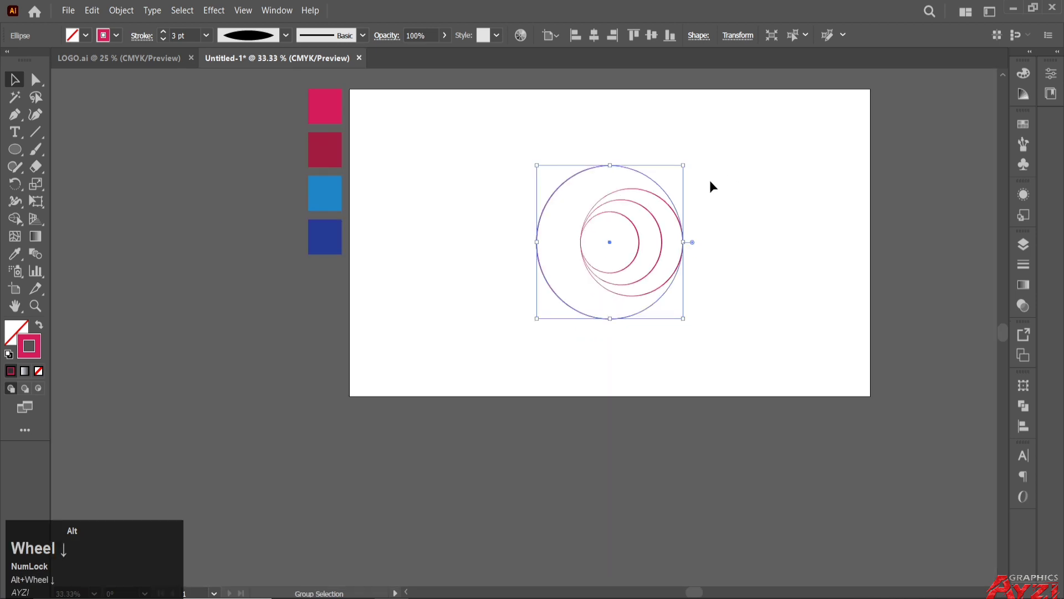
{"action": "left_click", "coordinate": [731, 176]}
Select all four circles and swap their stroke and fill so they become solid pink shapes without outlines
{"action": "left_click_drag", "start_coordinate": [715, 170], "coordinate": [636, 218]}
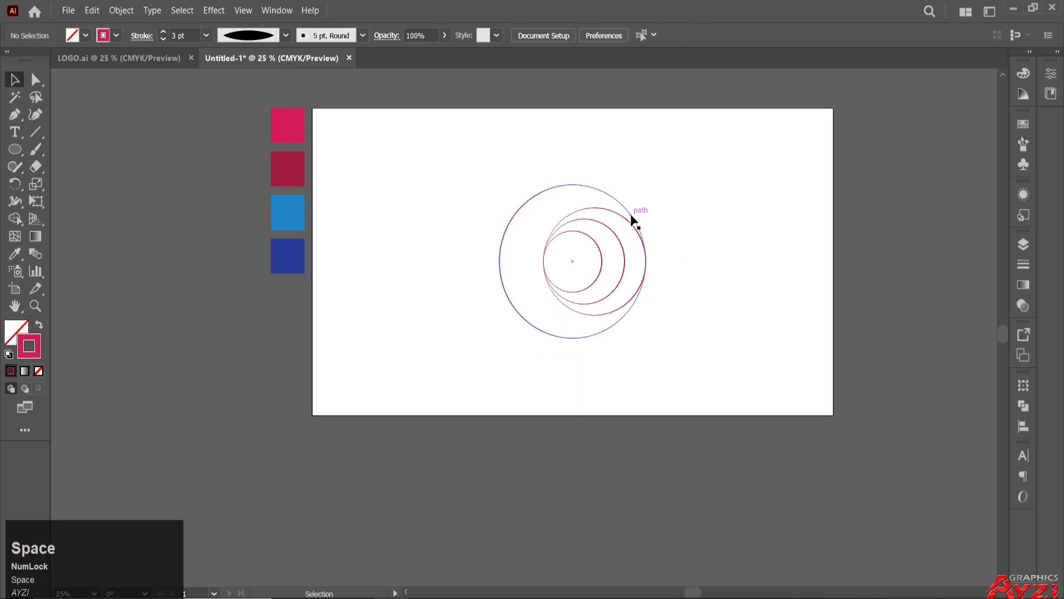
{"action": "scroll", "coordinate": [626, 210], "scroll_direction": "up", "scroll_amount": 2}
{"action": "left_click_drag", "start_coordinate": [325, 169], "coordinate": [733, 450]}
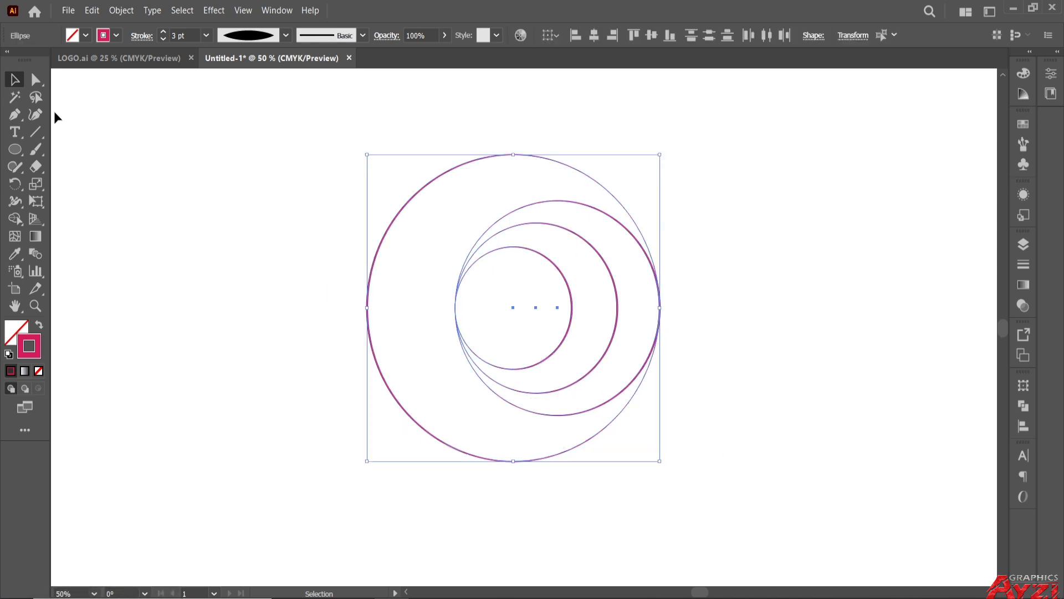
{"action": "left_click", "coordinate": [40, 327]}
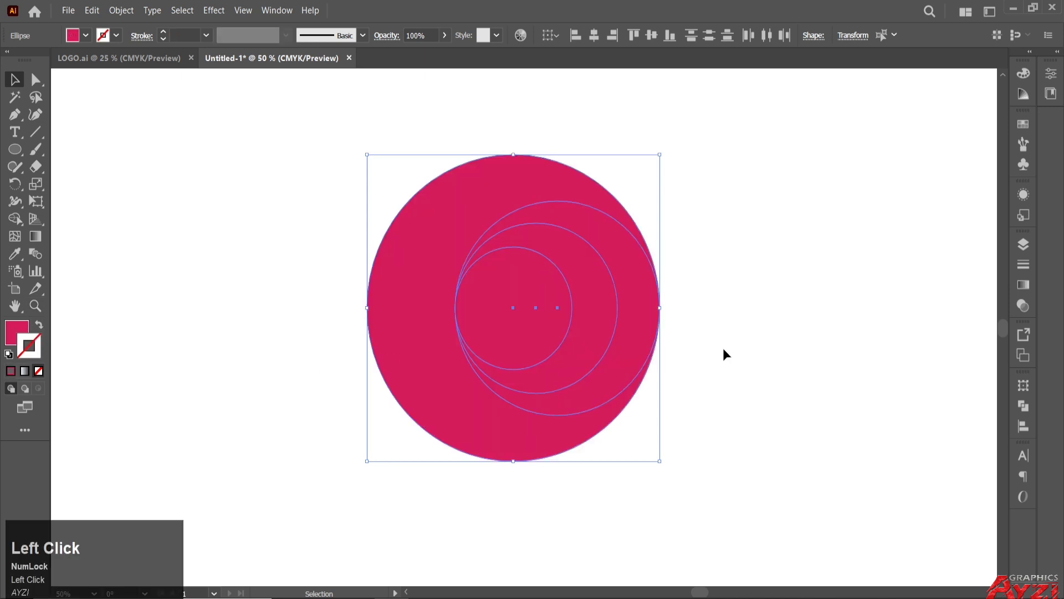
{"action": "left_click", "coordinate": [618, 259]}
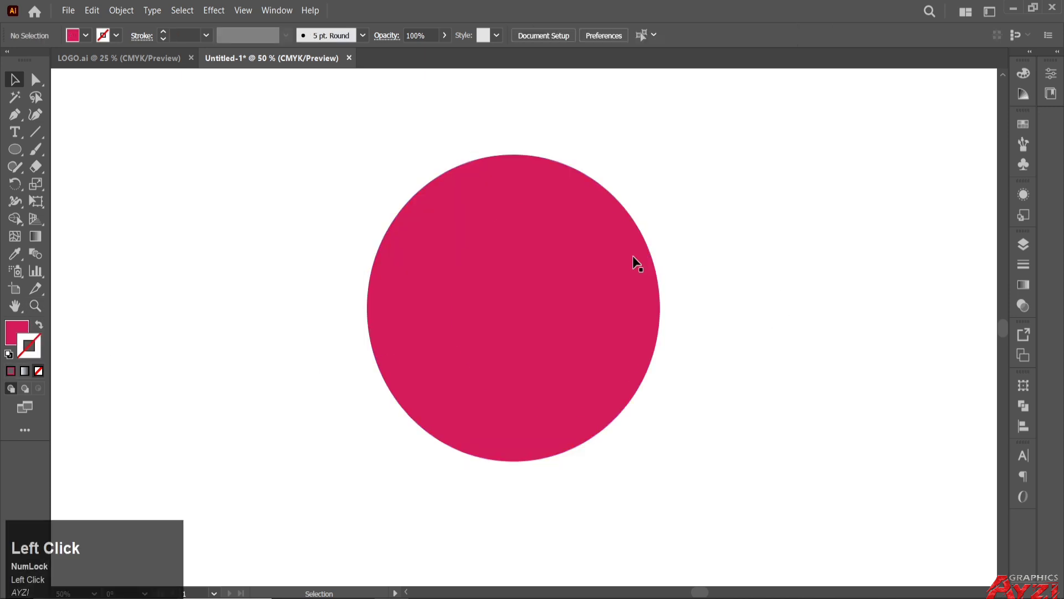
Fill the largest offset circle with the teal swatch, leaving it without a stroke
{"action": "left_click", "coordinate": [1023, 124]}
{"action": "left_click", "coordinate": [910, 163]}
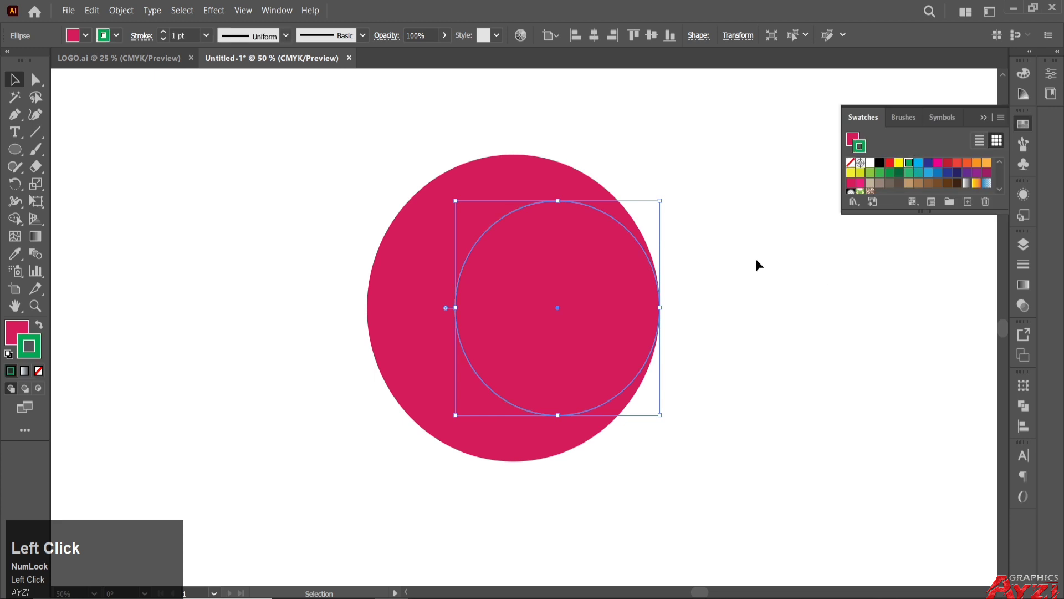
{"action": "left_click", "coordinate": [32, 349]}
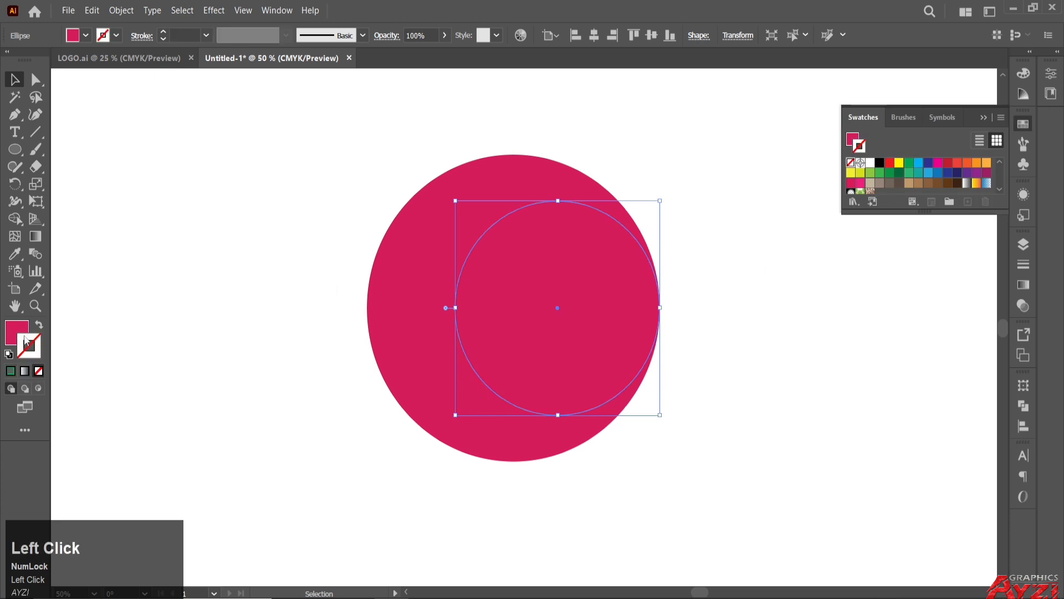
{"action": "left_click", "coordinate": [26, 331]}
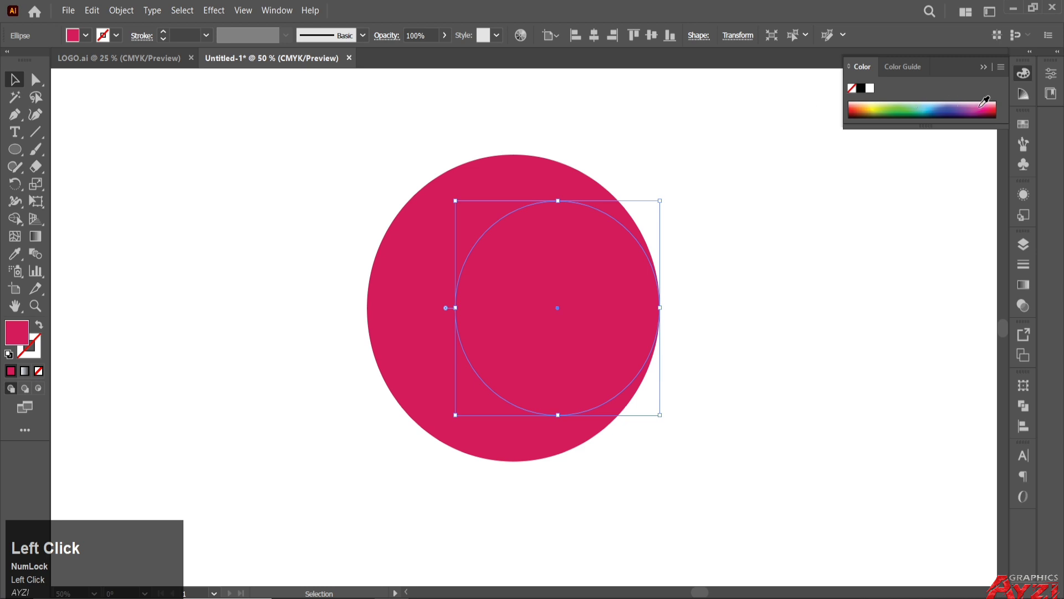
{"action": "left_click", "coordinate": [1024, 126]}
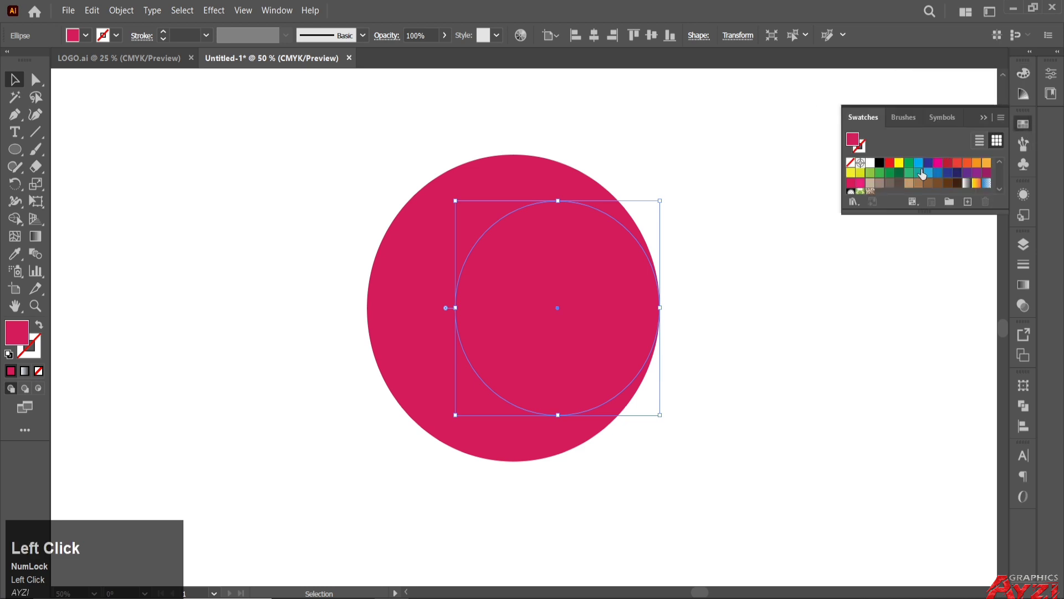
{"action": "left_click", "coordinate": [918, 174]}
{"action": "left_click", "coordinate": [764, 338]}
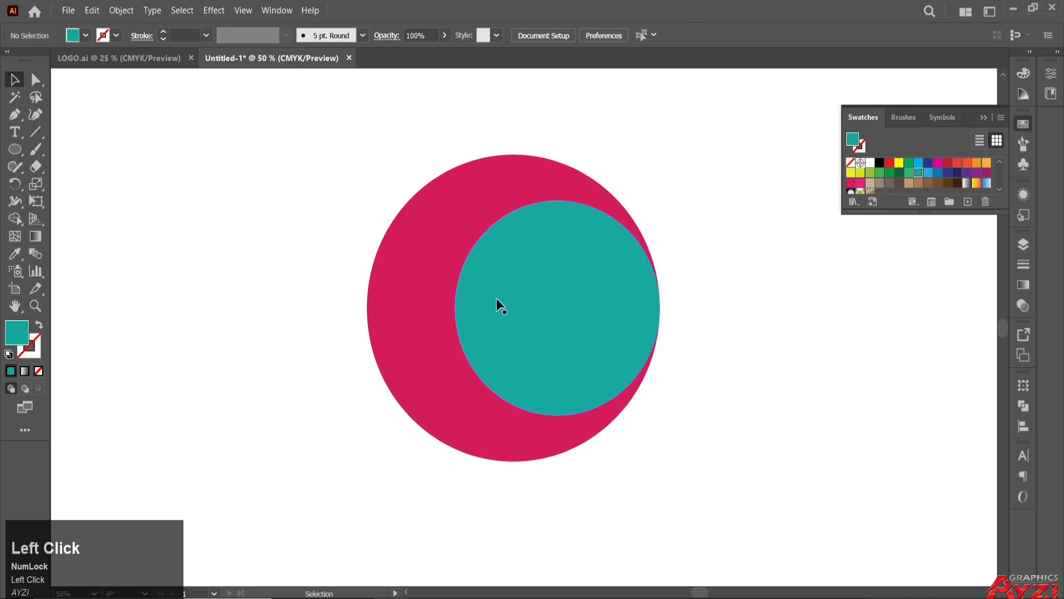
Select only the two smaller inner circles and fill them with the dark blue swatch
{"action": "left_click_drag", "start_coordinate": [298, 257], "coordinate": [594, 372]}
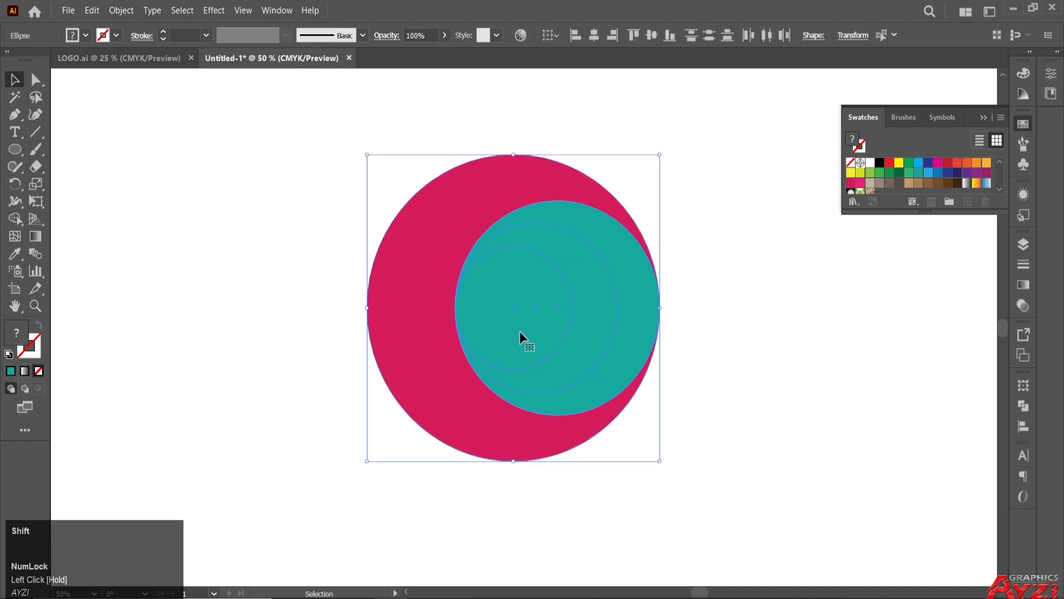
{"action": "left_click", "coordinate": [636, 332], "text": "shift"}
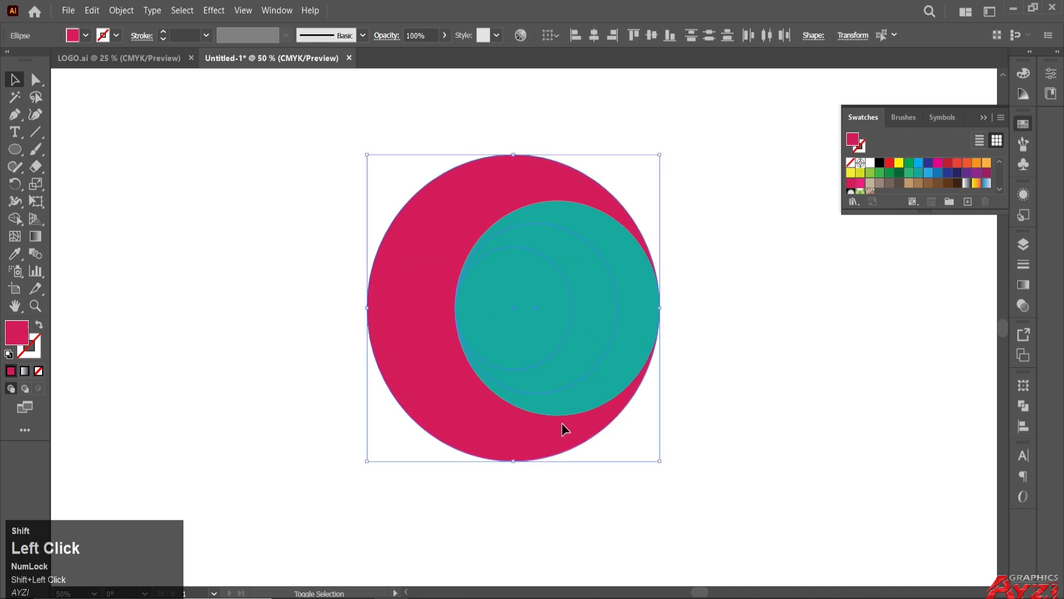
{"action": "left_click", "coordinate": [571, 374]}
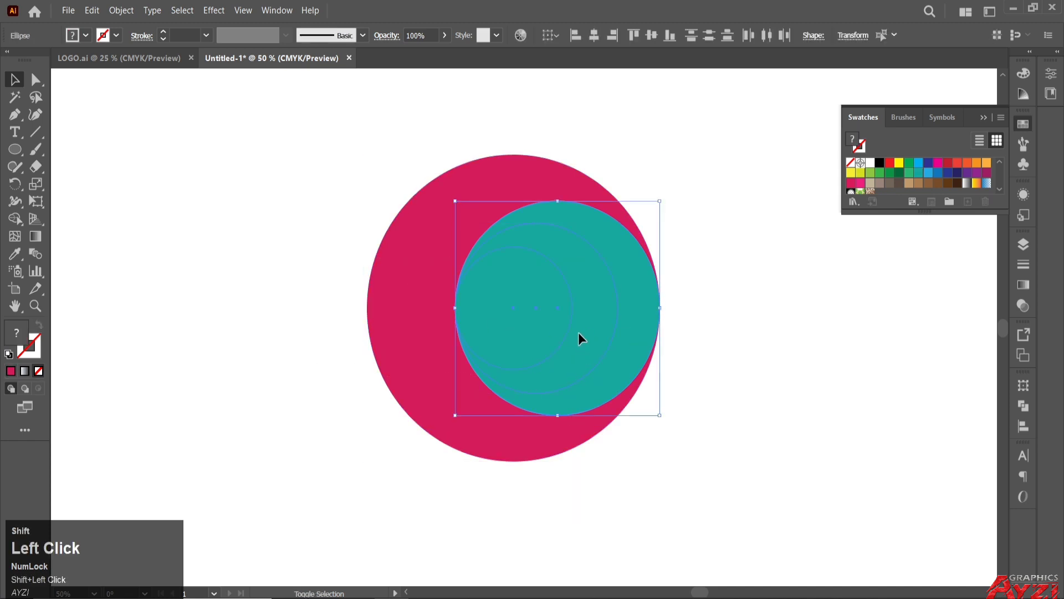
{"action": "left_click", "coordinate": [543, 319], "text": "shift"}
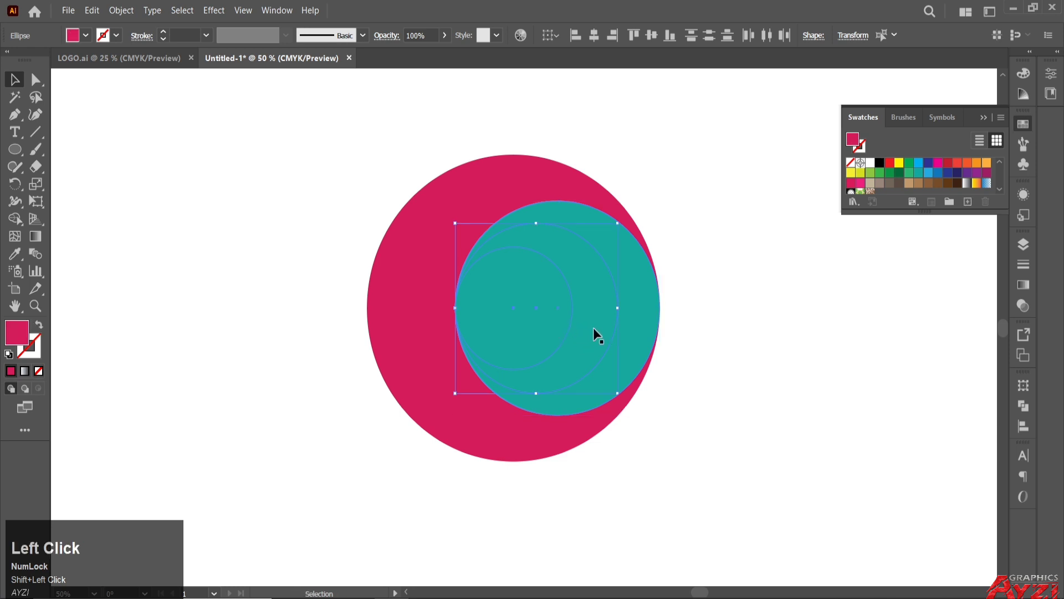
{"action": "left_click", "coordinate": [555, 324], "text": "shift"}
{"action": "left_click", "coordinate": [537, 327], "text": "shift"}
{"action": "left_click", "coordinate": [928, 164]}
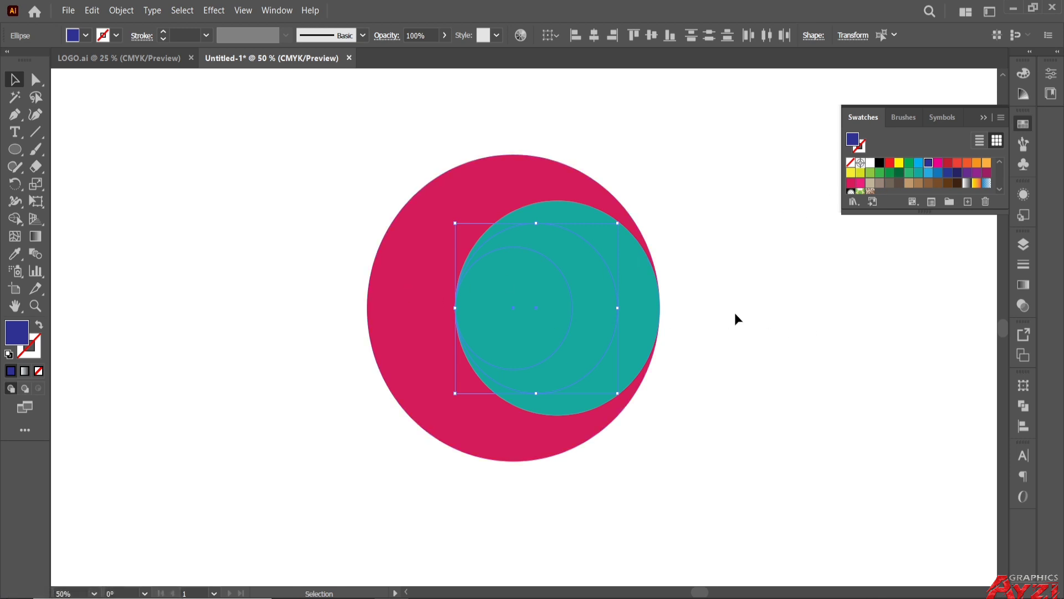
Bring the two dark blue circles to the front of the stacking order
{"action": "right_click", "coordinate": [604, 298]}
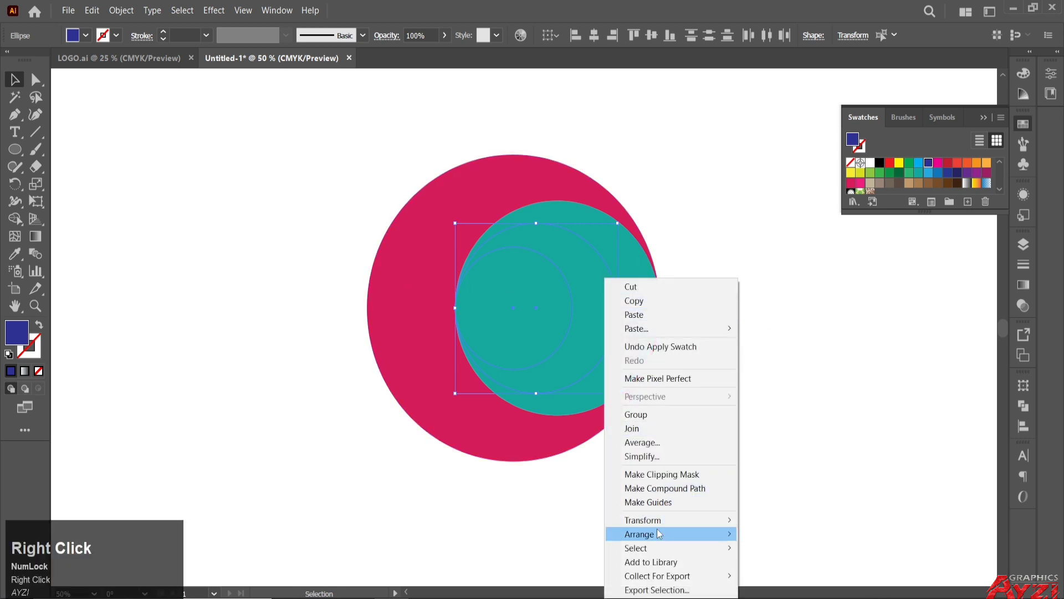
{"action": "mouse_move", "coordinate": [642, 535]}
{"action": "left_click", "coordinate": [787, 535]}
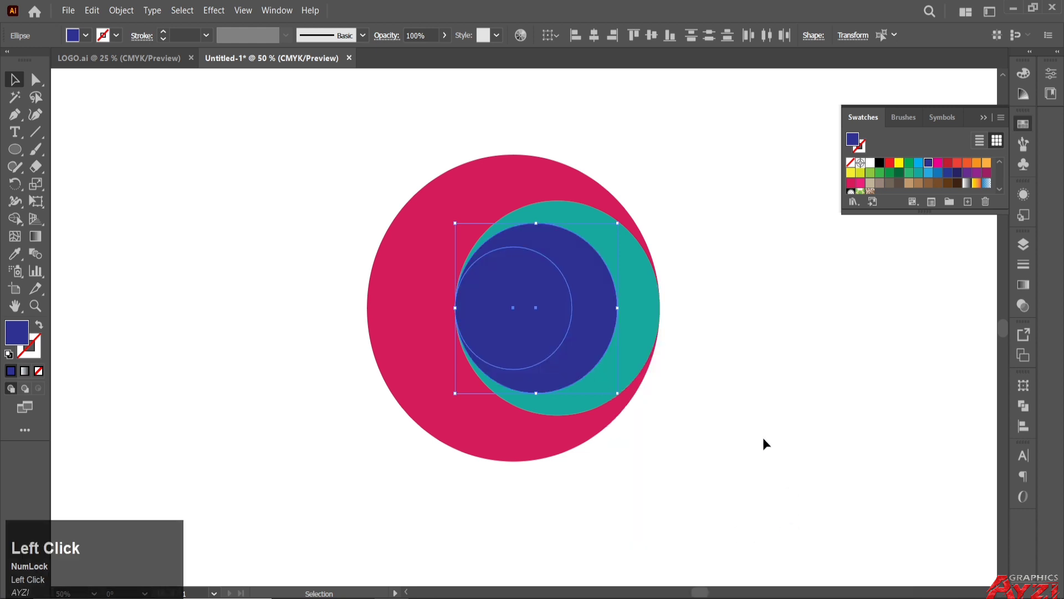
Select only the smallest inner circle and fill it with the green swatch
{"action": "left_click", "coordinate": [530, 310]}
{"action": "left_click_drag", "start_coordinate": [314, 261], "coordinate": [612, 361]}
{"action": "left_click", "coordinate": [599, 330]}
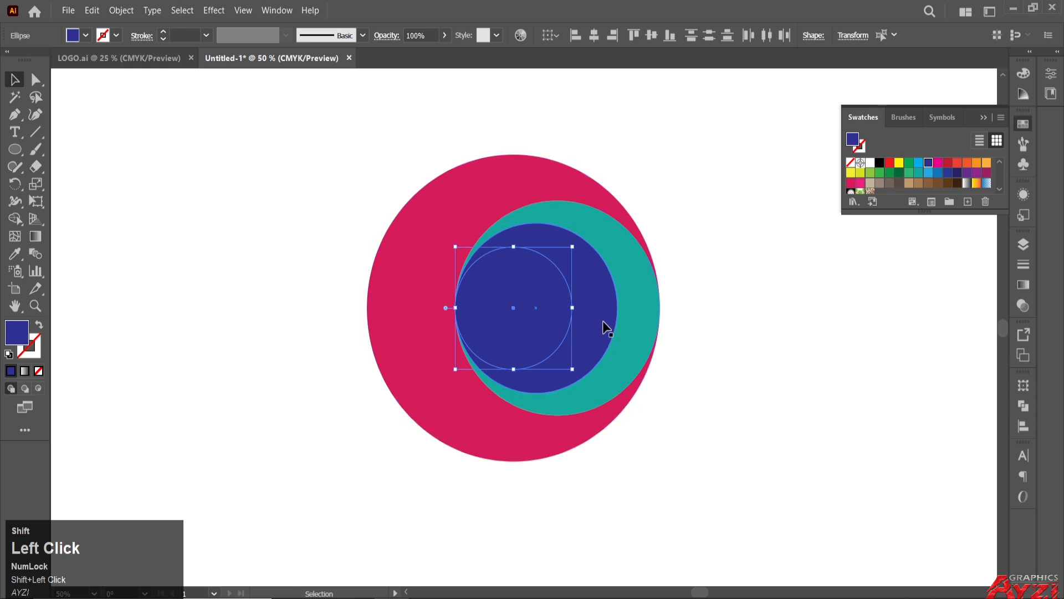
{"action": "left_click", "coordinate": [604, 326], "text": "shift"}
{"action": "left_click", "coordinate": [909, 163]}
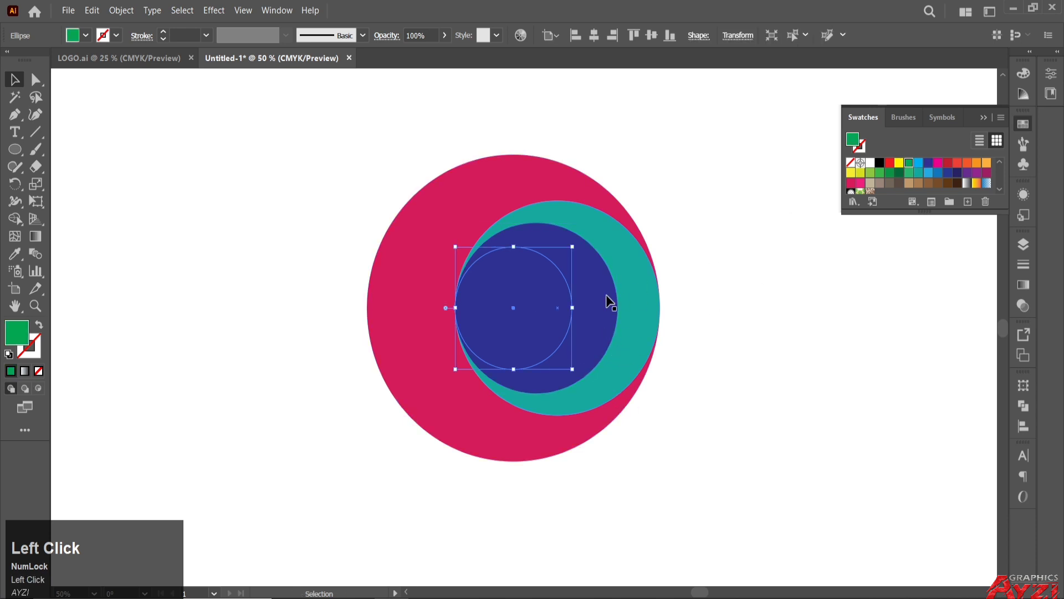
Bring the green circle to the front and deselect it
{"action": "right_click", "coordinate": [559, 246]}
{"action": "mouse_move", "coordinate": [614, 535]}
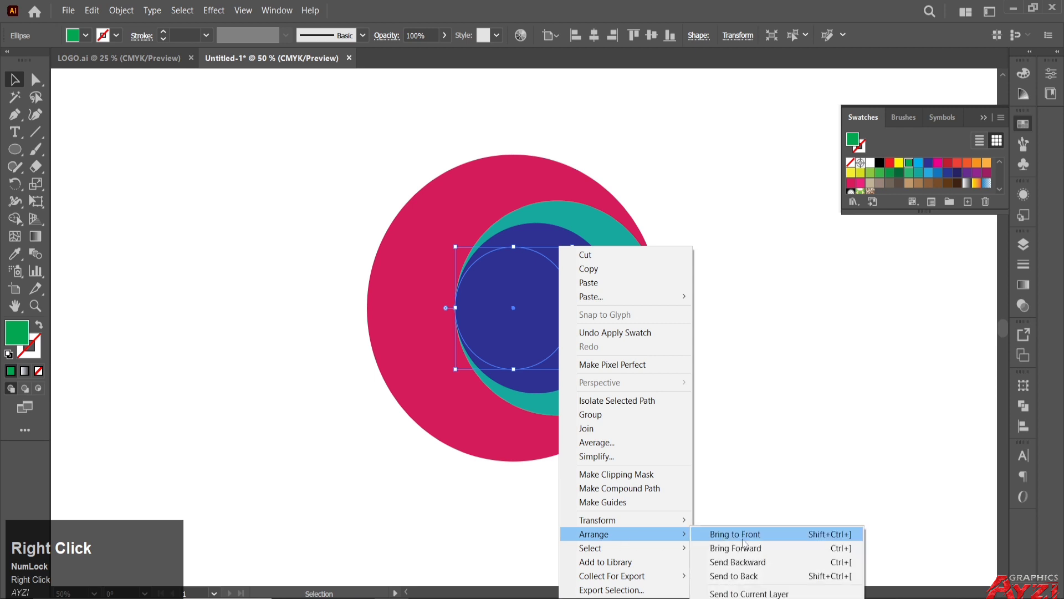
{"action": "left_click", "coordinate": [747, 535]}
{"action": "left_click", "coordinate": [746, 375]}
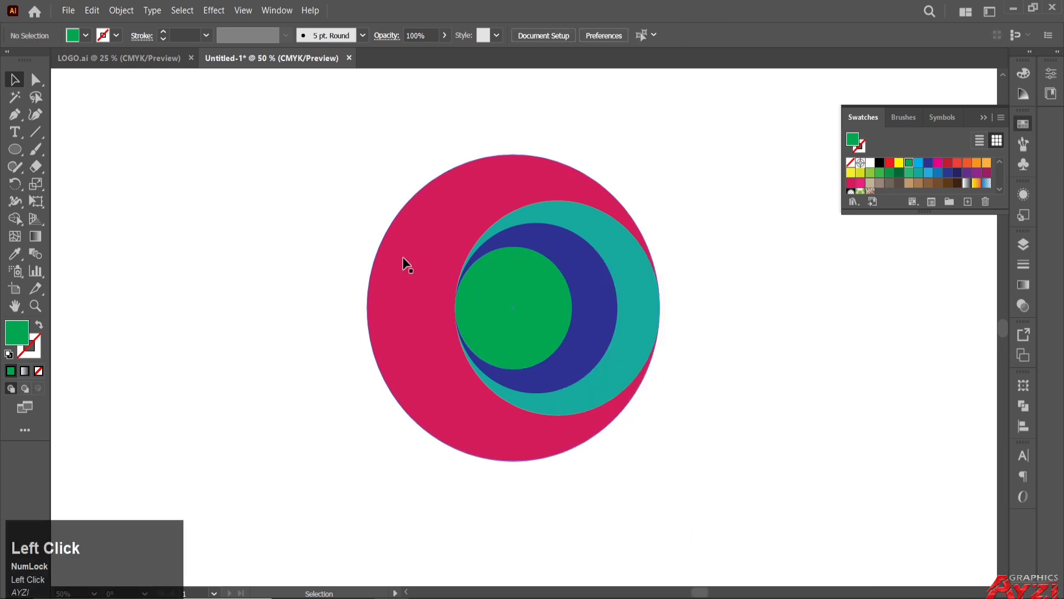
Cut the green circle's area out of all four overlapping circles with the Shape Builder tool, and select the teal shape
{"action": "left_click_drag", "start_coordinate": [463, 277], "coordinate": [740, 450]}
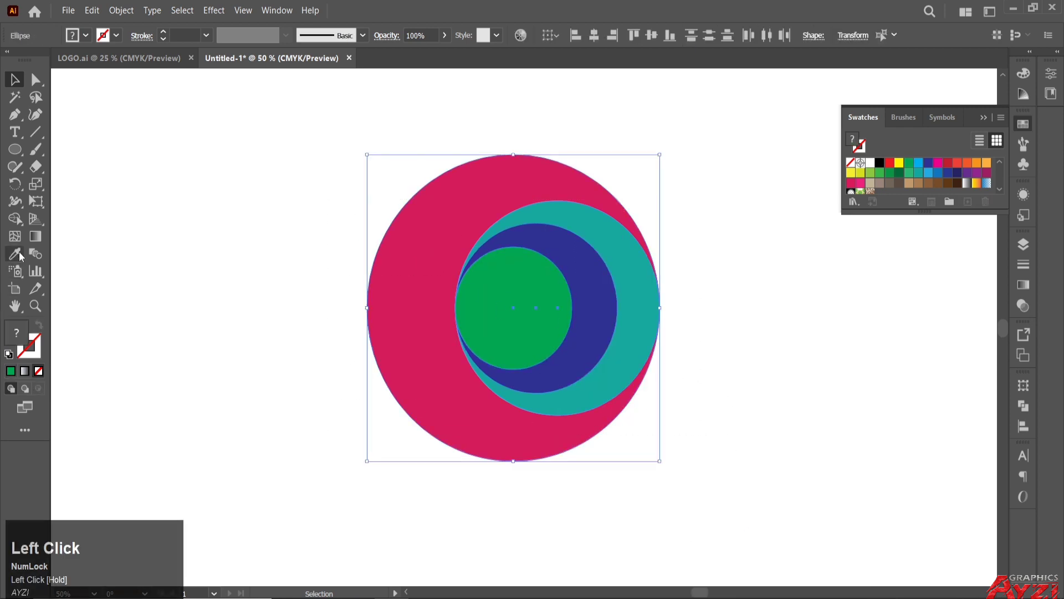
{"action": "left_click", "coordinate": [14, 219]}
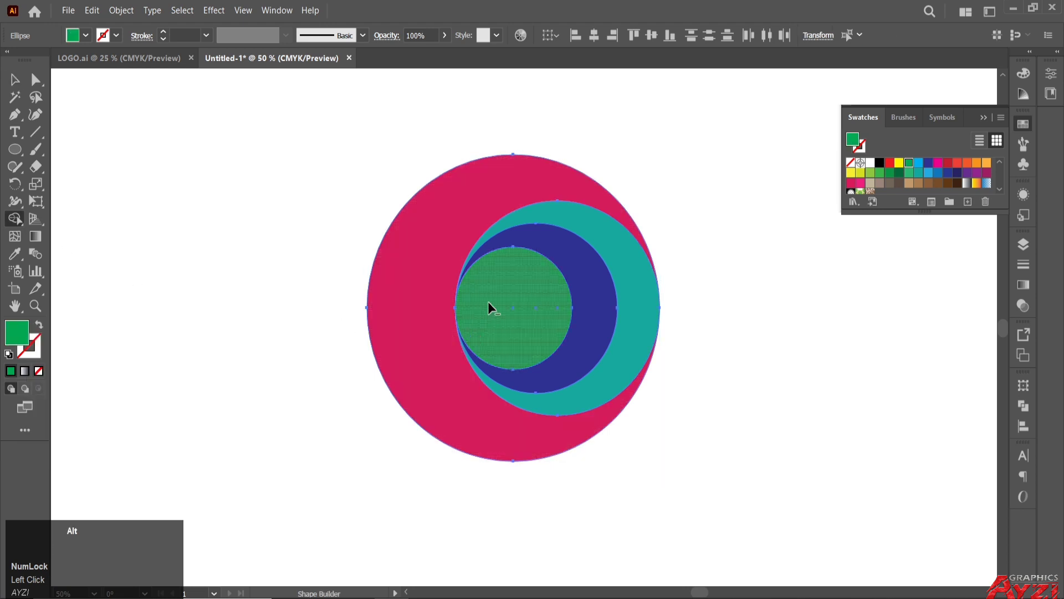
{"action": "left_click", "coordinate": [531, 307], "text": "alt"}
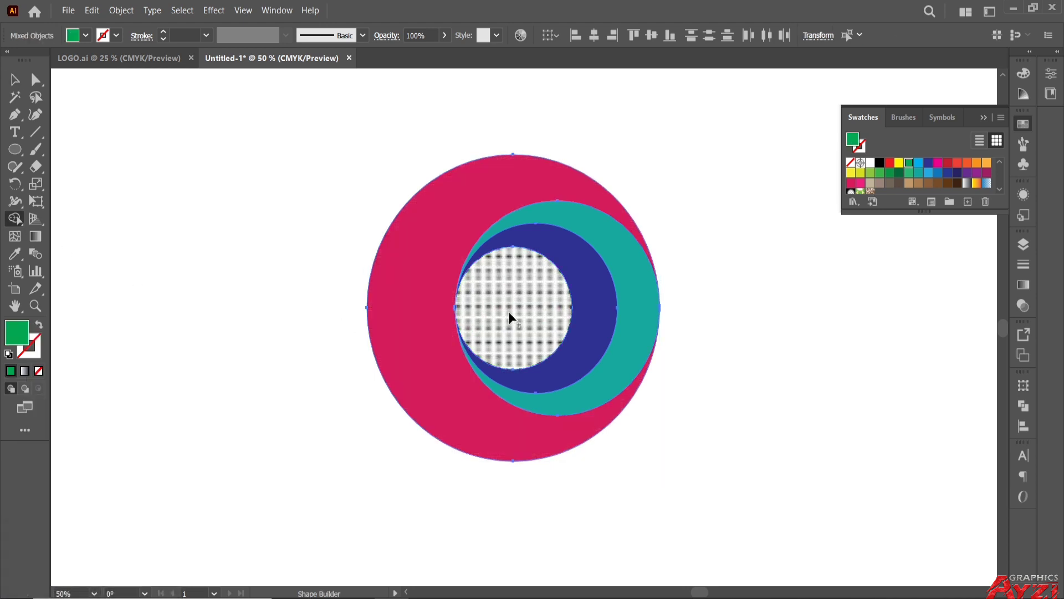
{"action": "left_click", "coordinate": [16, 81]}
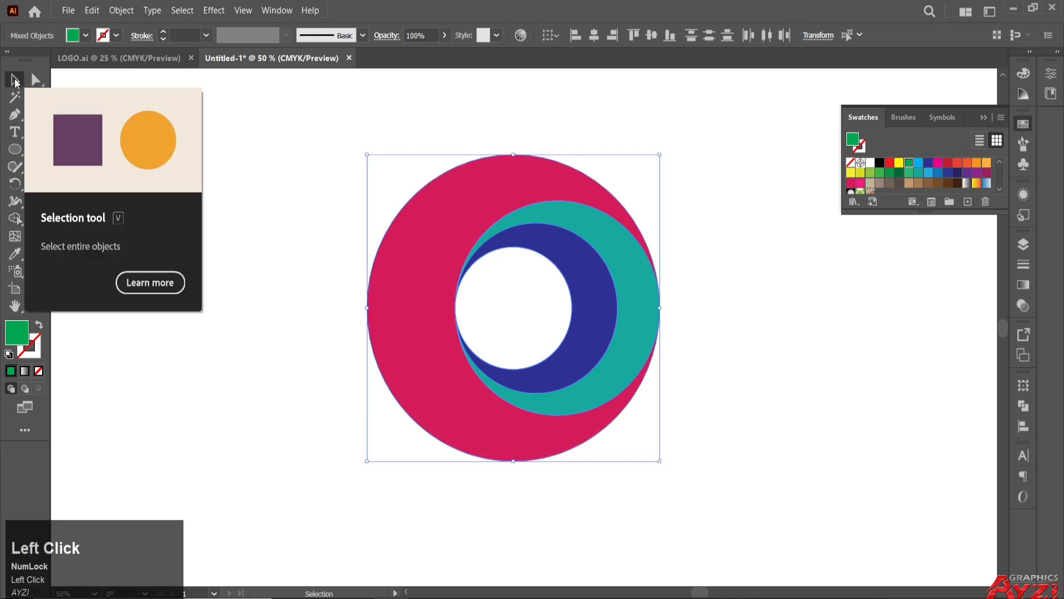
{"action": "left_click", "coordinate": [332, 201]}
{"action": "left_click", "coordinate": [646, 293]}
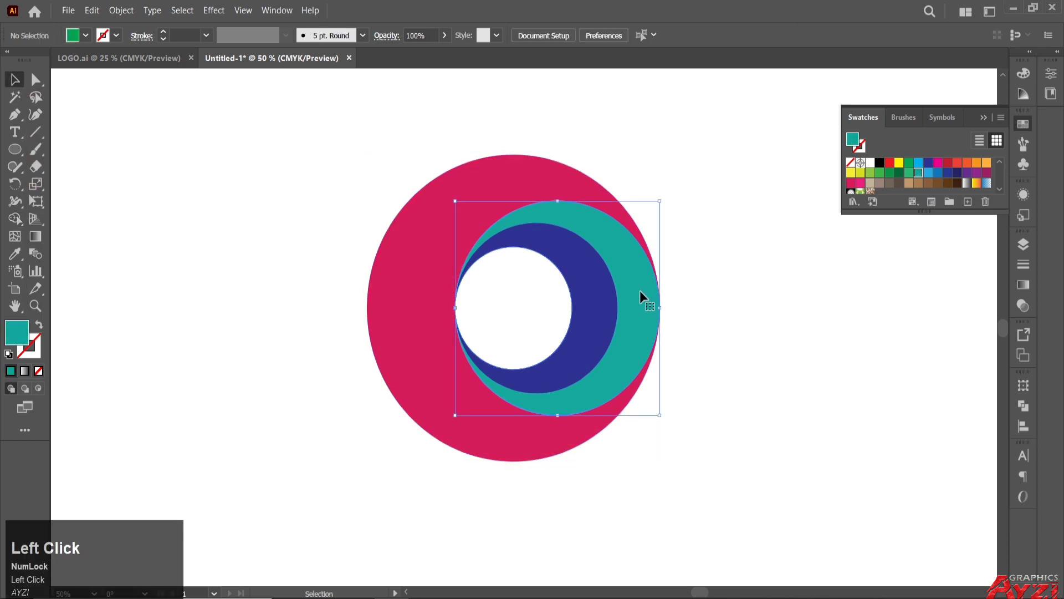
Enlarge the whole circle logo proportionally, reposition it toward the upper middle of the artboard, and deselect it
{"action": "scroll", "coordinate": [594, 297], "scroll_direction": "down", "scroll_amount": 1}
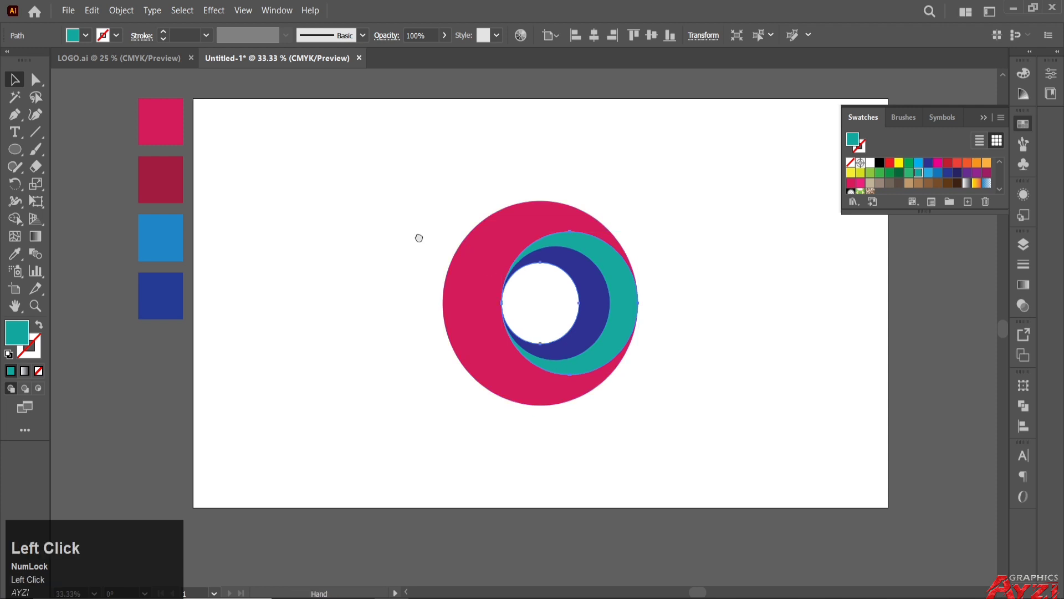
{"action": "left_click_drag", "start_coordinate": [367, 198], "coordinate": [679, 449]}
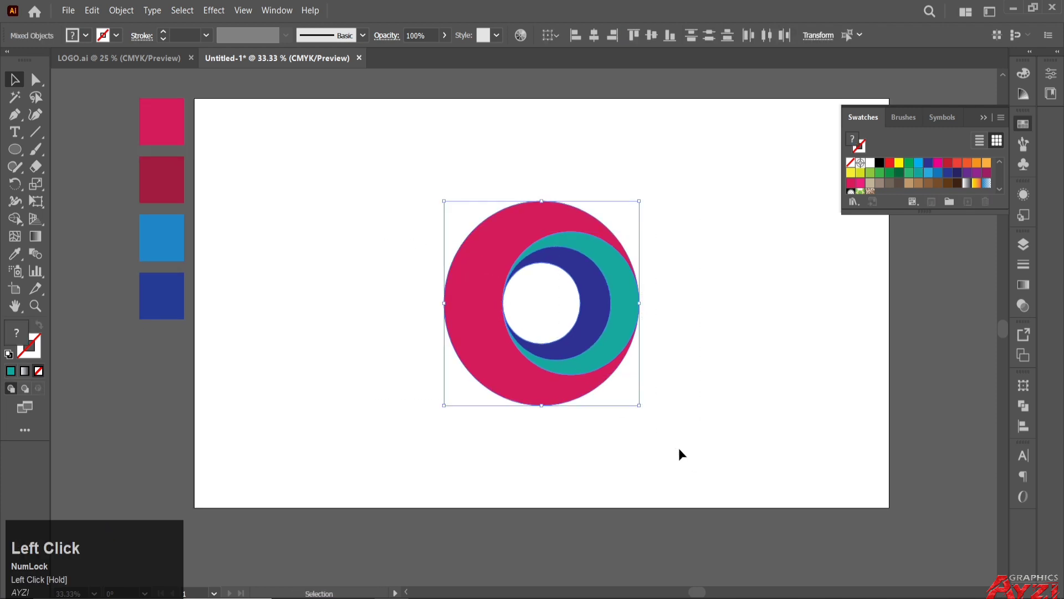
{"action": "left_click_drag", "start_coordinate": [639, 200], "coordinate": [679, 169]}
{"action": "mouse_move", "coordinate": [523, 206]}
{"action": "left_mouse_down"}
{"action": "mouse_move", "coordinate": [552, 214]}
{"action": "mouse_move", "coordinate": [481, 185]}
{"action": "mouse_move", "coordinate": [553, 191]}
{"action": "mouse_move", "coordinate": [519, 183]}
{"action": "mouse_move", "coordinate": [512, 197]}
{"action": "left_mouse_up"}
{"action": "left_click", "coordinate": [318, 155]}
Fill the teal crescent with a linear gradient and sample the light blue square as its starting color
{"action": "left_click", "coordinate": [584, 223]}
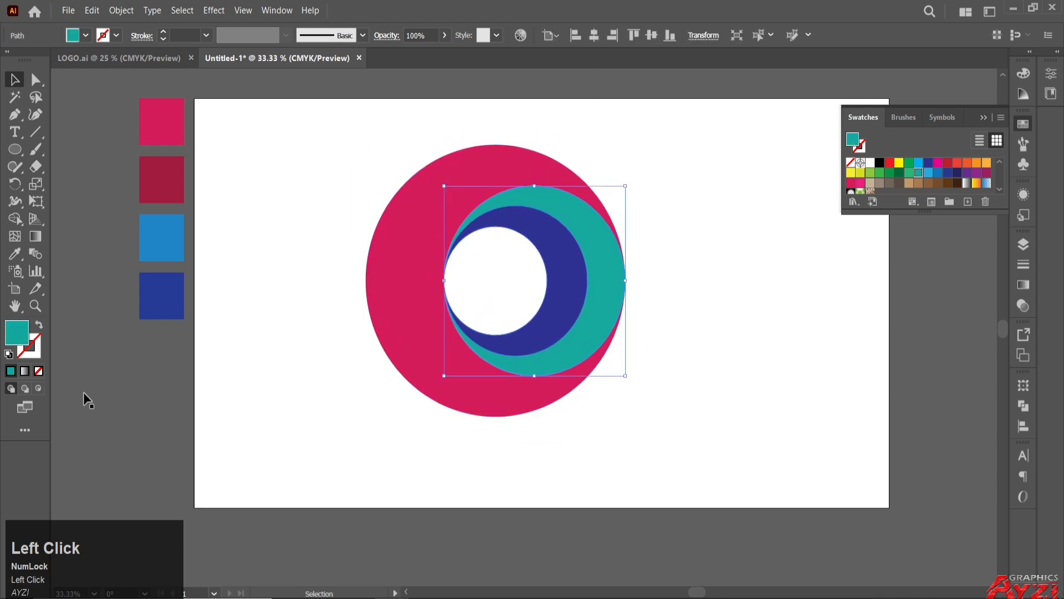
{"action": "left_click", "coordinate": [29, 373]}
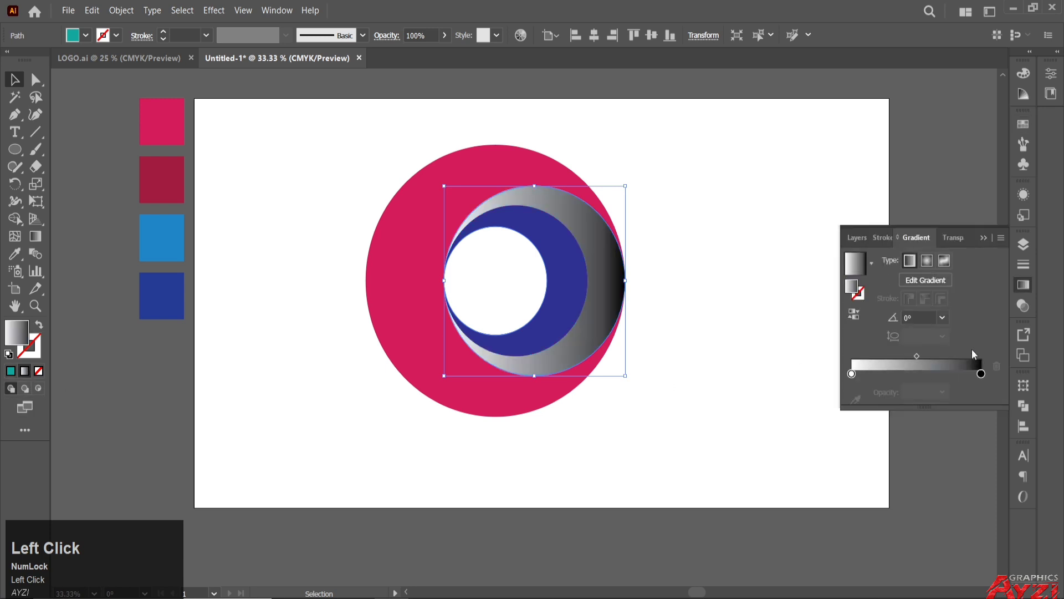
{"action": "double_click", "coordinate": [852, 373]}
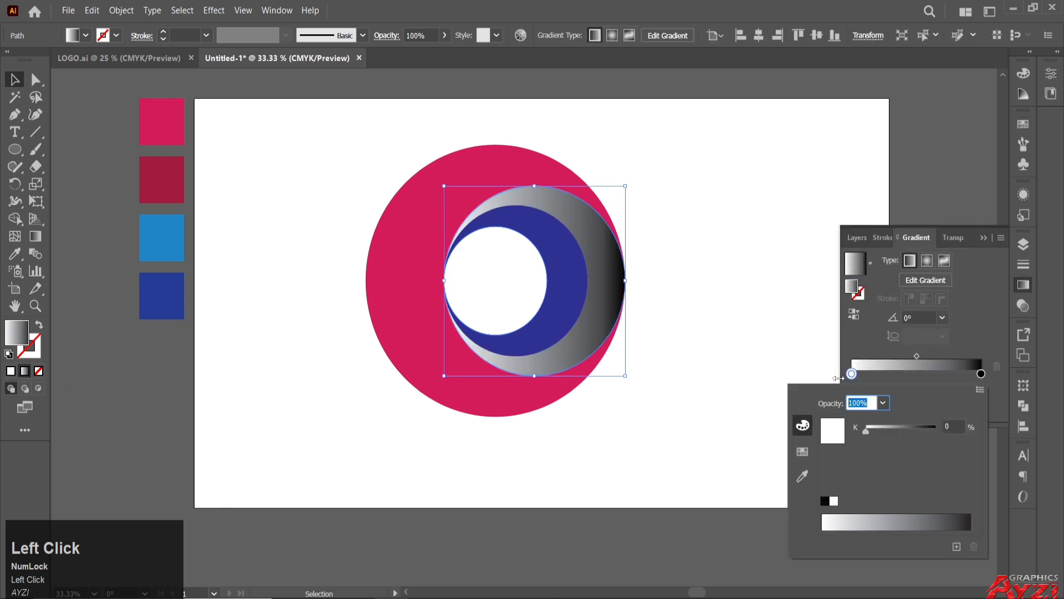
{"action": "left_click", "coordinate": [807, 478]}
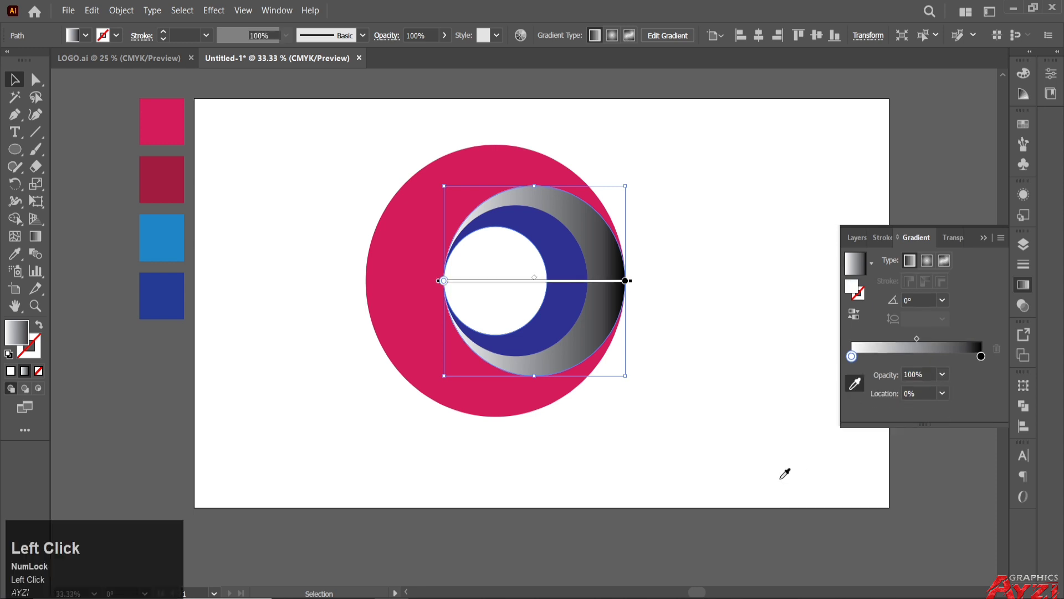
{"action": "left_click", "coordinate": [165, 240]}
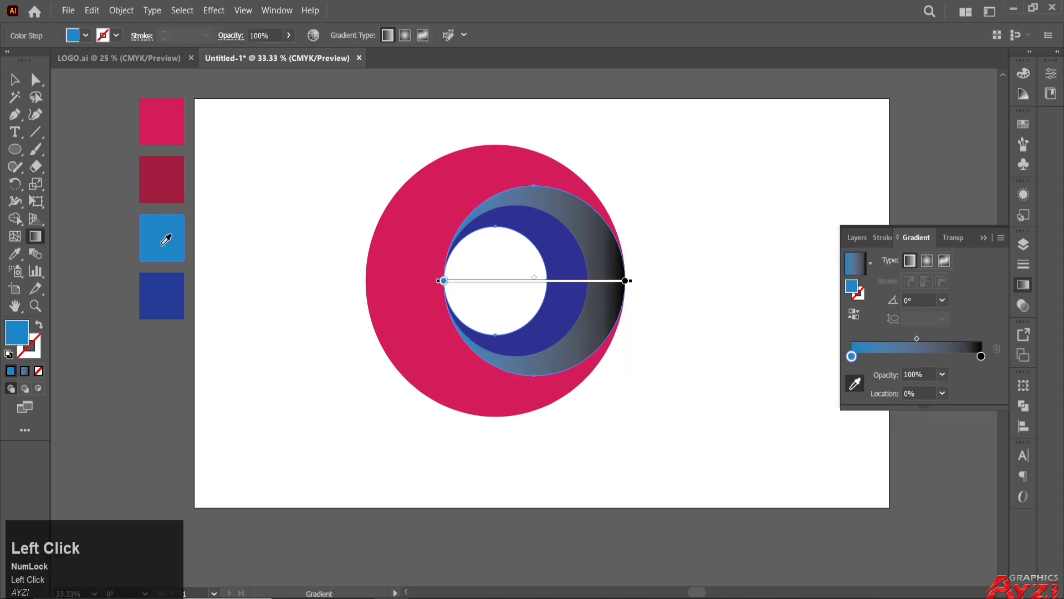
Sample the dark blue square as the crescent gradient's end color and deselect the shape
{"action": "double_click", "coordinate": [982, 356]}
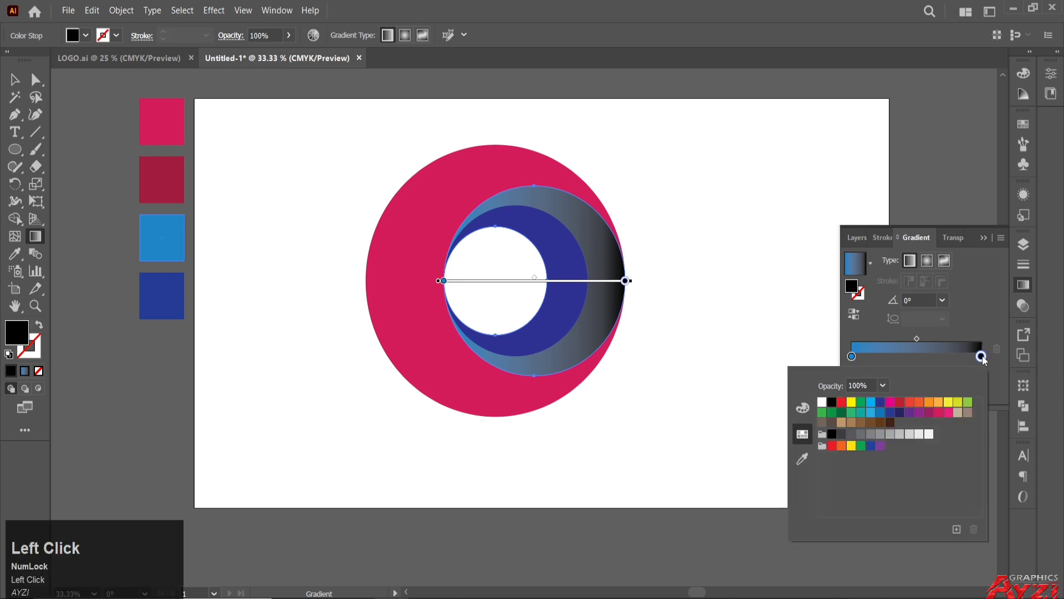
{"action": "left_click", "coordinate": [802, 459]}
{"action": "left_click", "coordinate": [179, 284]}
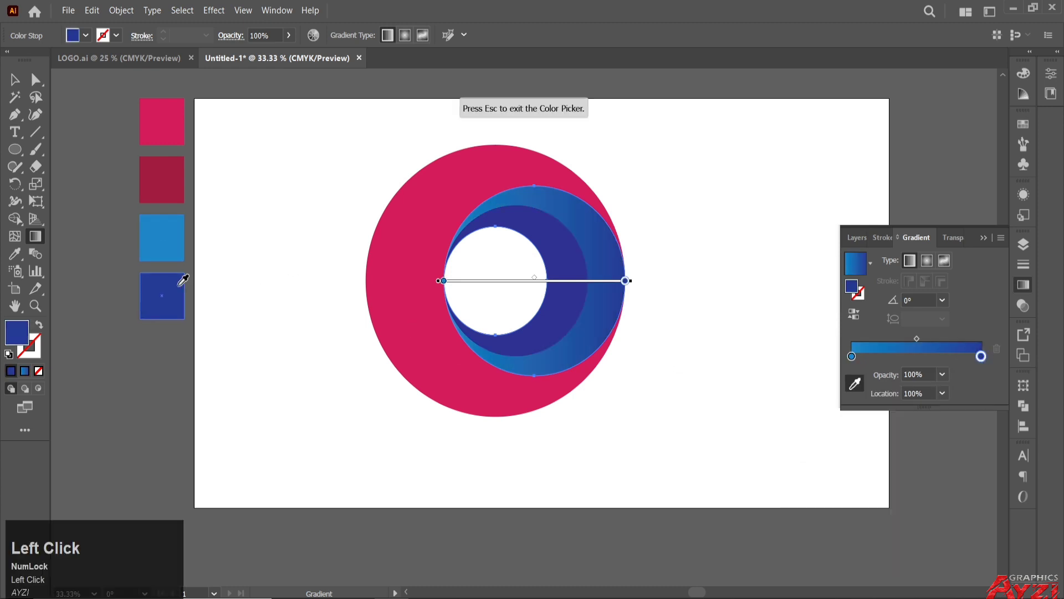
{"action": "left_click", "coordinate": [13, 83]}
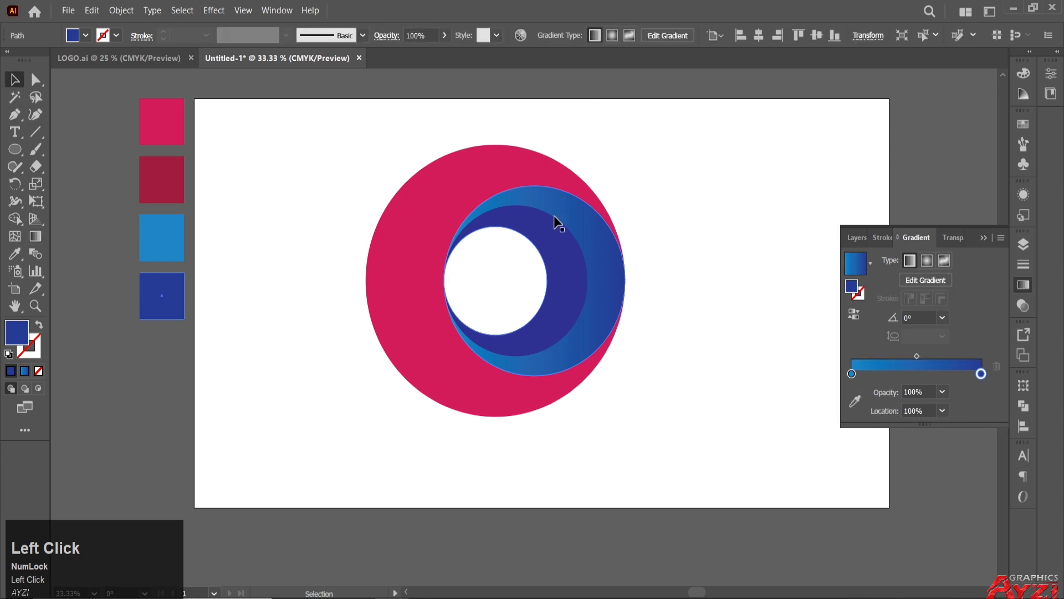
{"action": "left_click", "coordinate": [720, 229]}
Shift the larger blue crescent's gradient midpoint to about 54% and change its starting color to the bright cyan swatch
{"action": "left_click", "coordinate": [624, 300]}
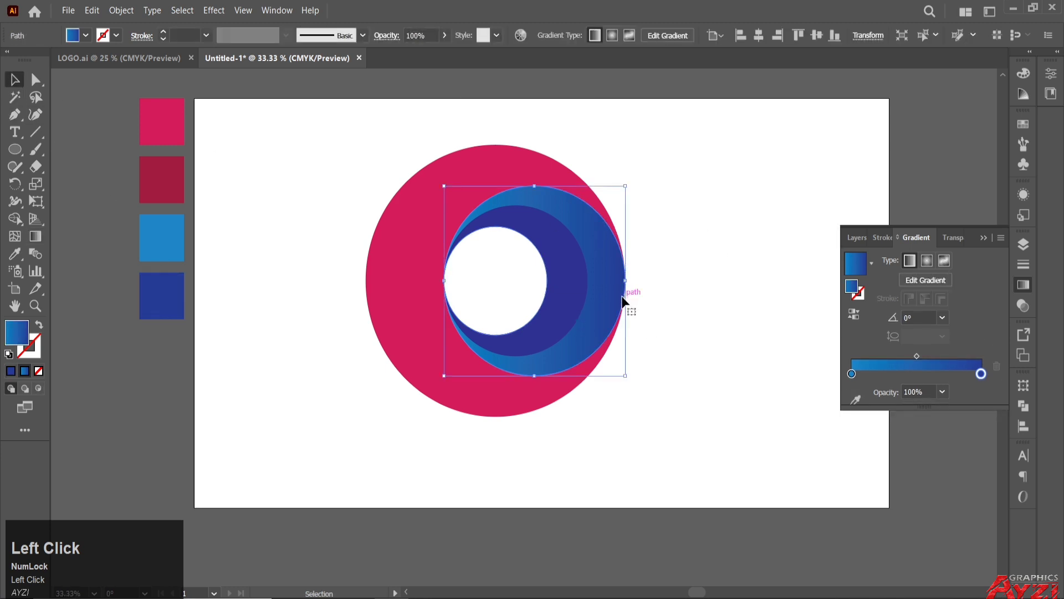
{"action": "left_click_drag", "start_coordinate": [917, 356], "coordinate": [923, 356]}
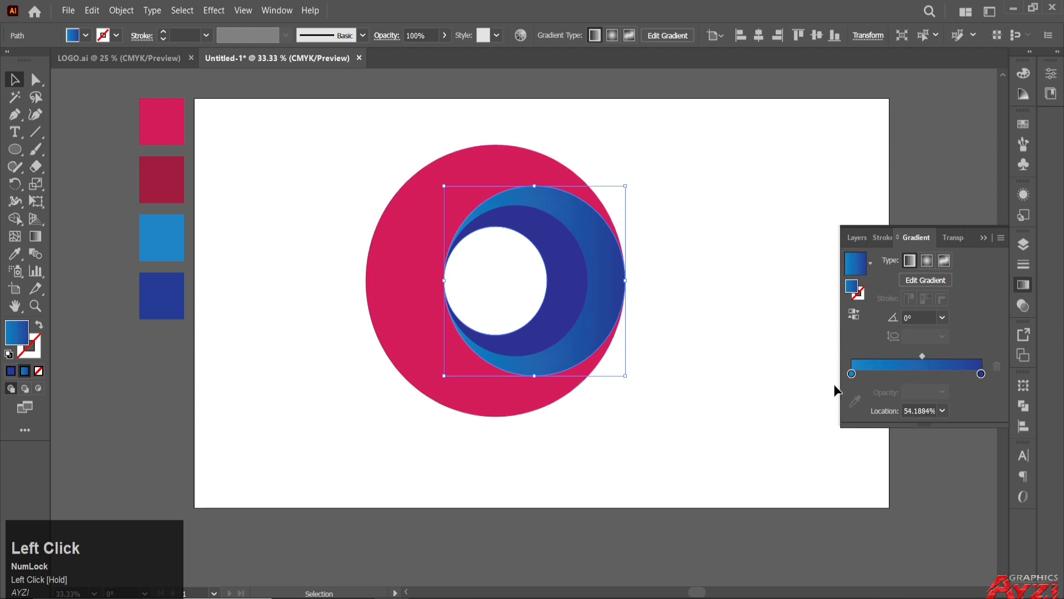
{"action": "double_click", "coordinate": [852, 374]}
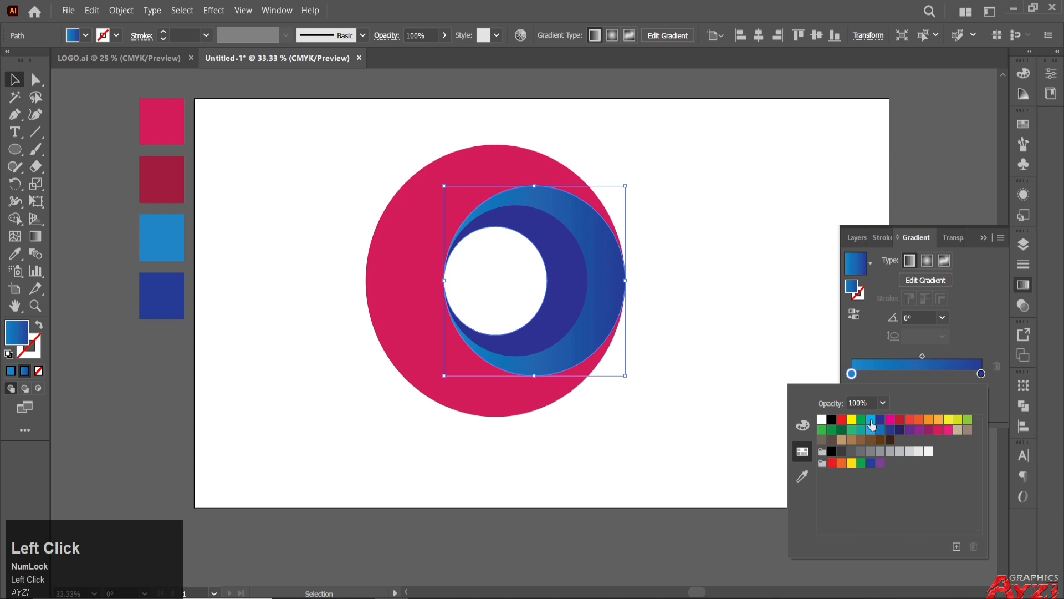
{"action": "left_click", "coordinate": [870, 419]}
{"action": "left_click", "coordinate": [709, 277]}
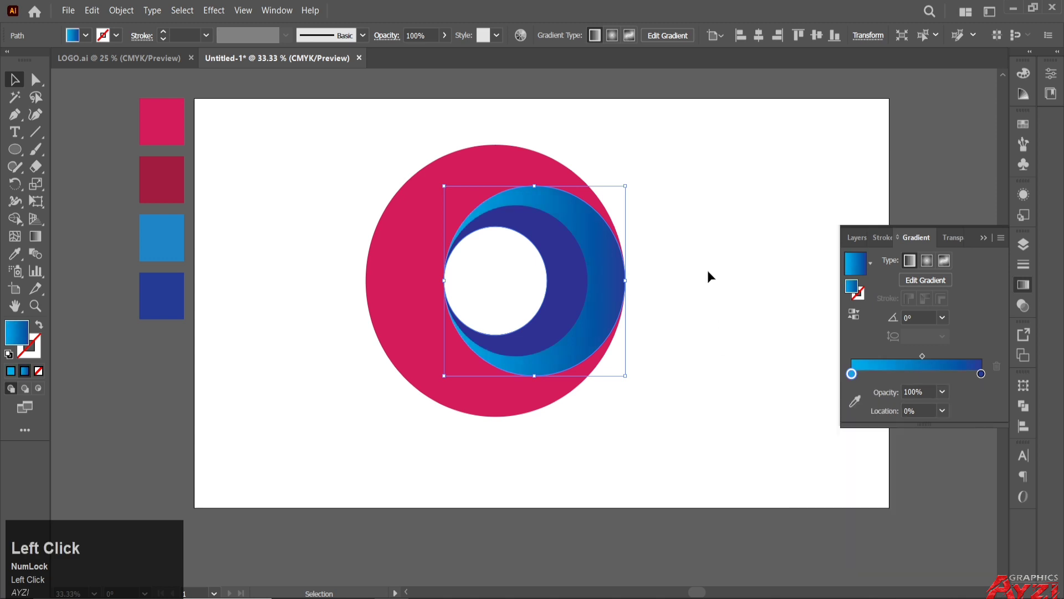
{"action": "left_click", "coordinate": [677, 254]}
Copy the blue gradient onto the inner dark blue crescent with the Eyedropper, reverse its direction, and deselect
{"action": "left_click", "coordinate": [580, 269]}
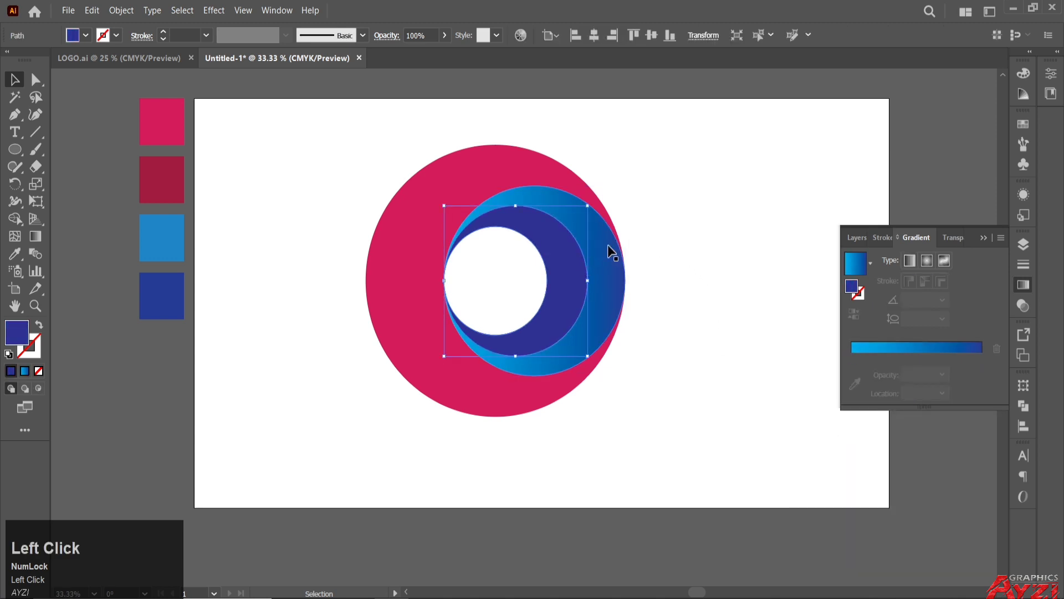
{"action": "key", "text": "i"}
{"action": "left_click", "coordinate": [625, 268]}
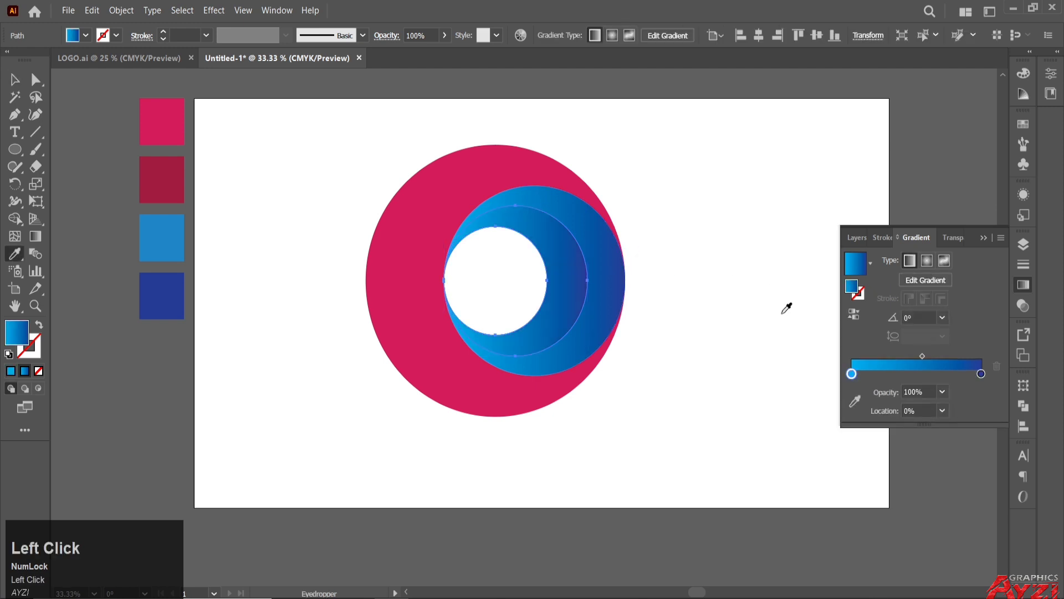
{"action": "left_click", "coordinate": [854, 318]}
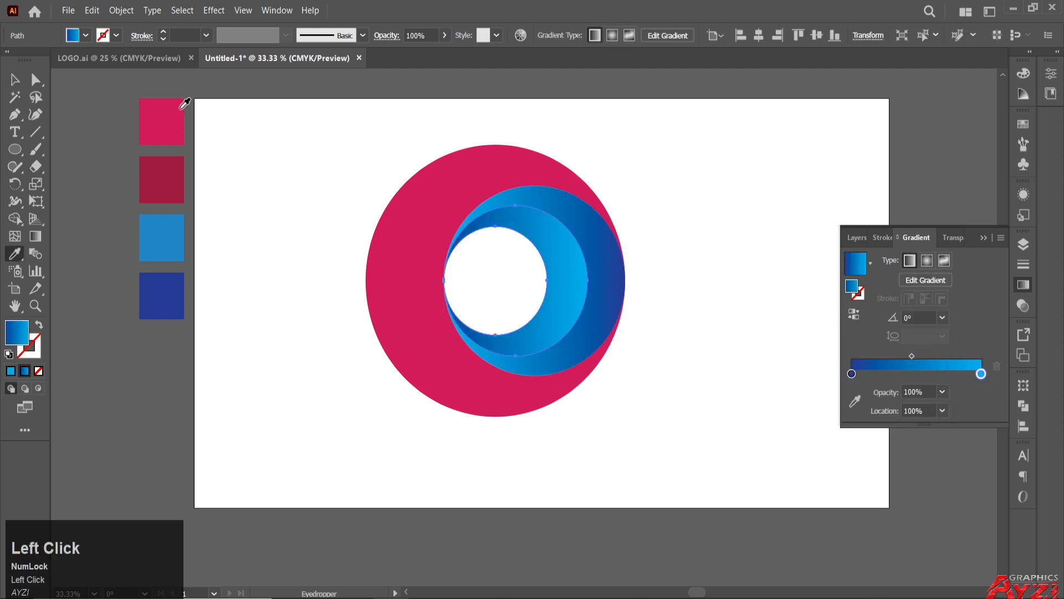
{"action": "left_click", "coordinate": [14, 80]}
{"action": "left_click", "coordinate": [202, 122]}
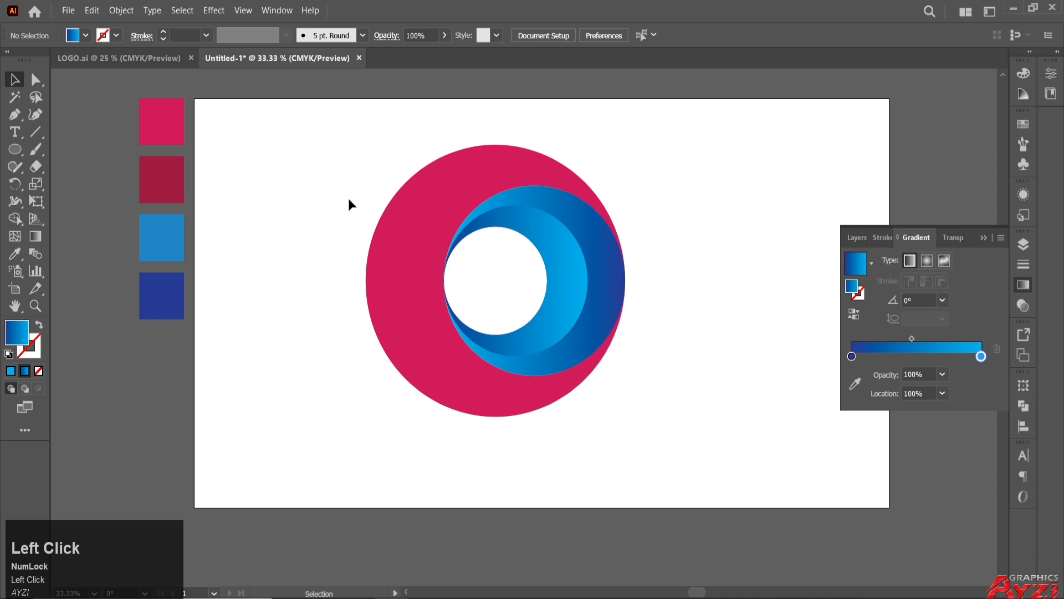
Fill the large pink outer shape with the linear gradient and set the gradient midpoint location to 50%
{"action": "left_click", "coordinate": [435, 210]}
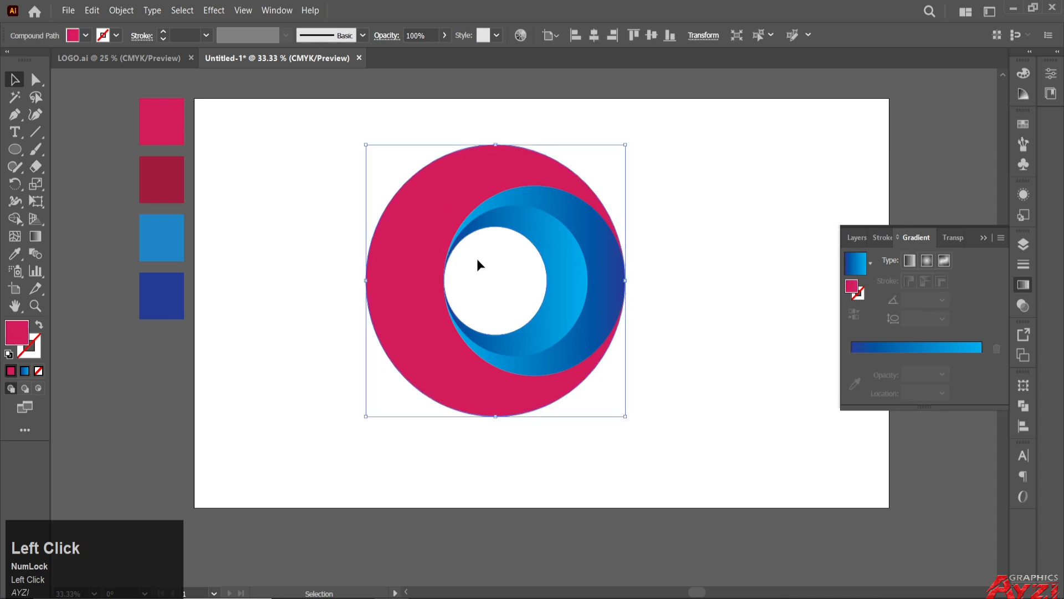
{"action": "left_click", "coordinate": [29, 372]}
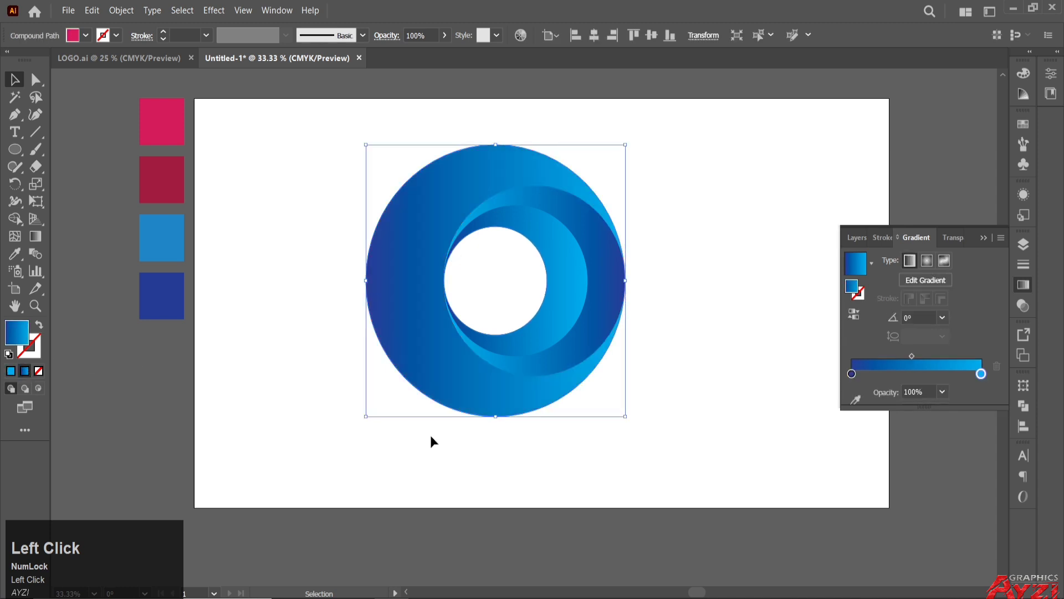
{"action": "left_click", "coordinate": [912, 355]}
{"action": "left_click", "coordinate": [917, 410]}
{"action": "scroll", "coordinate": [917, 410], "scroll_direction": "up", "scroll_amount": 2}
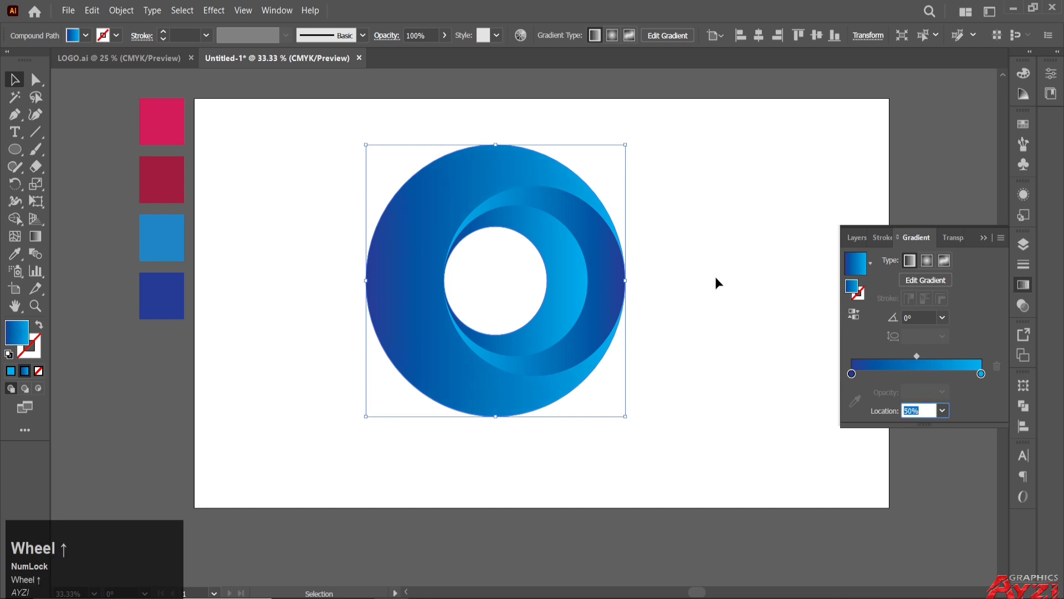
Recolor the outer shape's gradient with the sampled pink square at the start and the dark red square at the end
{"action": "double_click", "coordinate": [852, 374]}
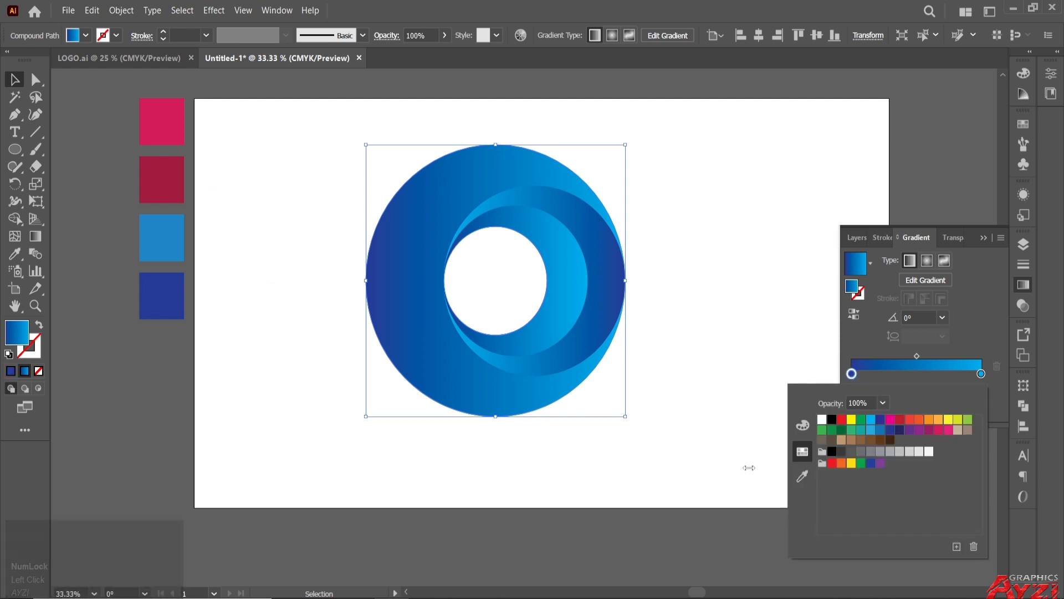
{"action": "left_click", "coordinate": [802, 476]}
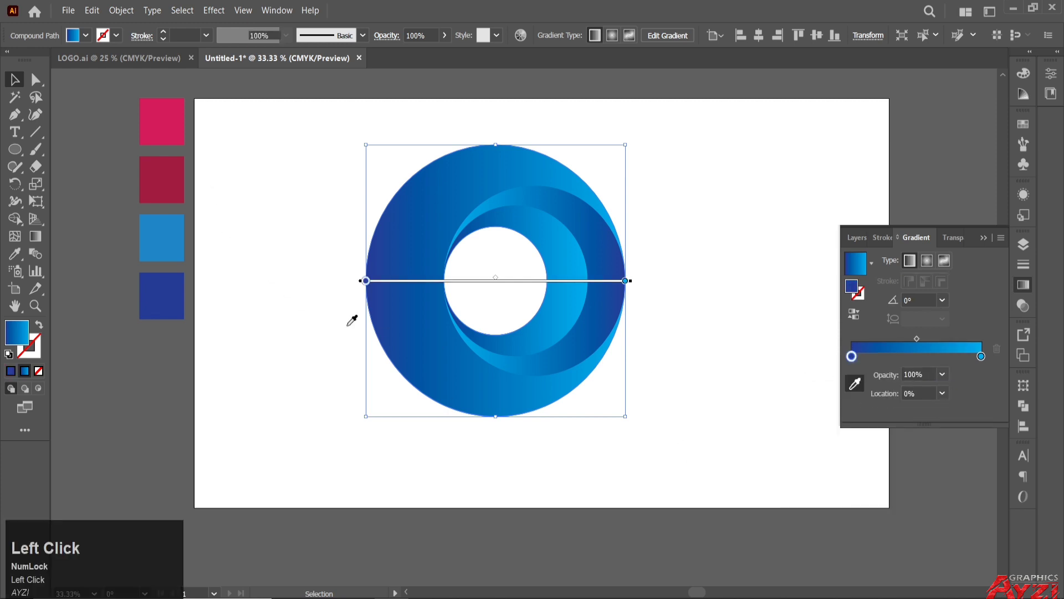
{"action": "left_click", "coordinate": [170, 114]}
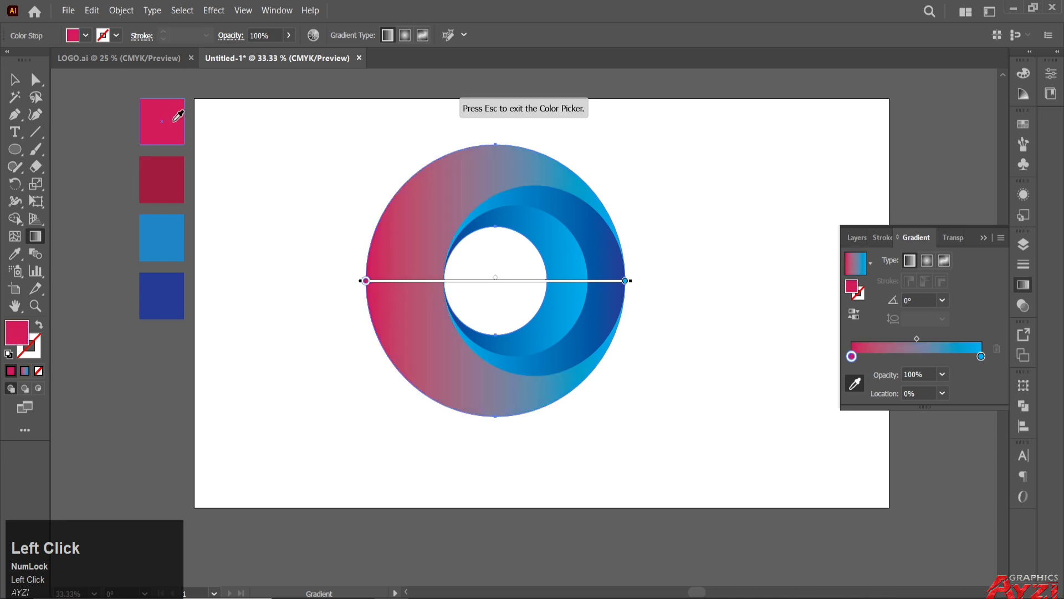
{"action": "left_click", "coordinate": [981, 357]}
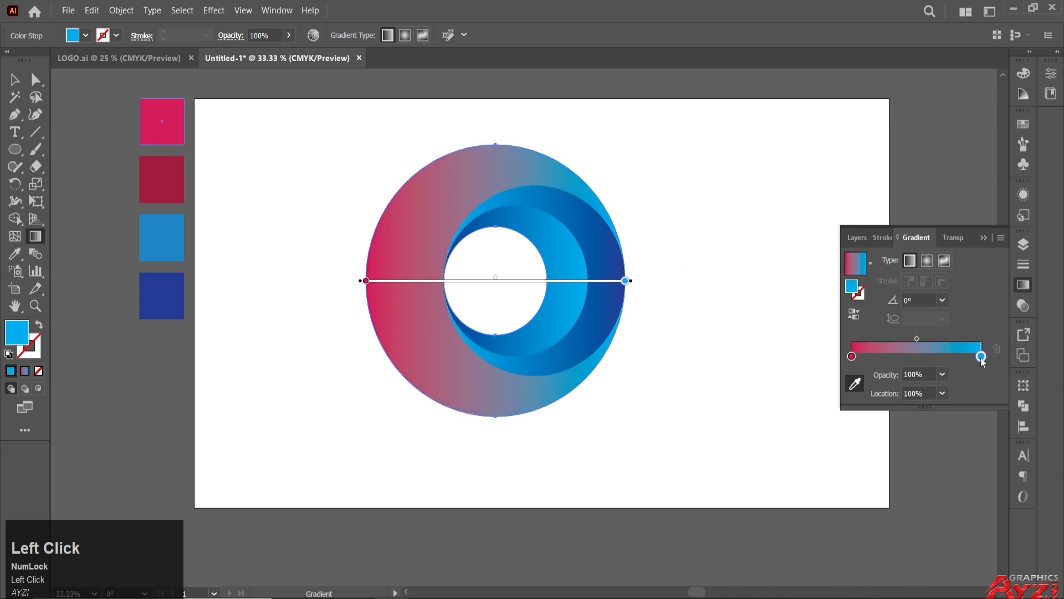
{"action": "double_click", "coordinate": [981, 356]}
{"action": "left_click", "coordinate": [802, 459]}
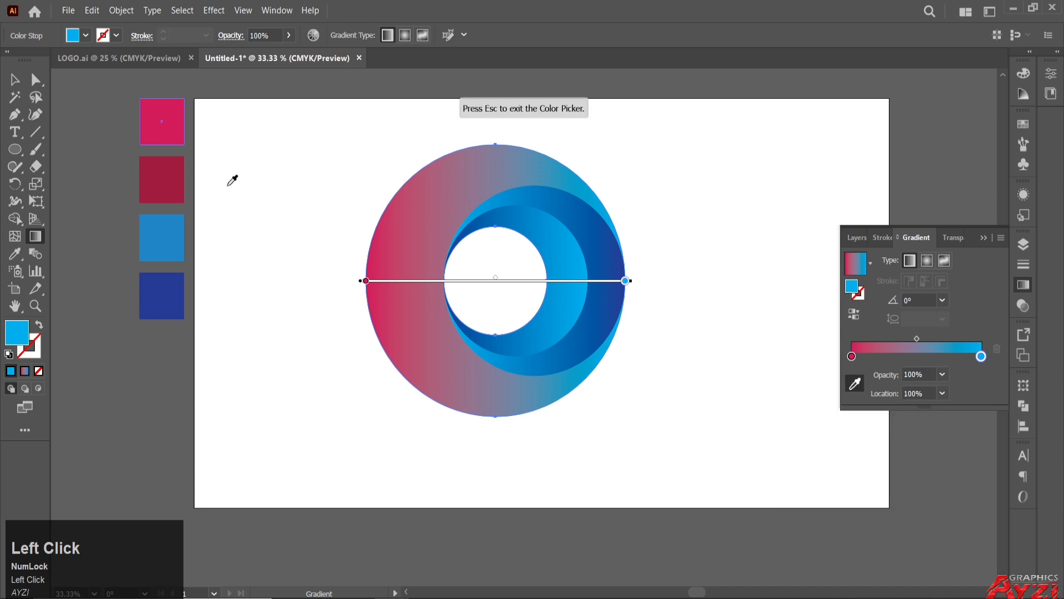
{"action": "left_click", "coordinate": [169, 173]}
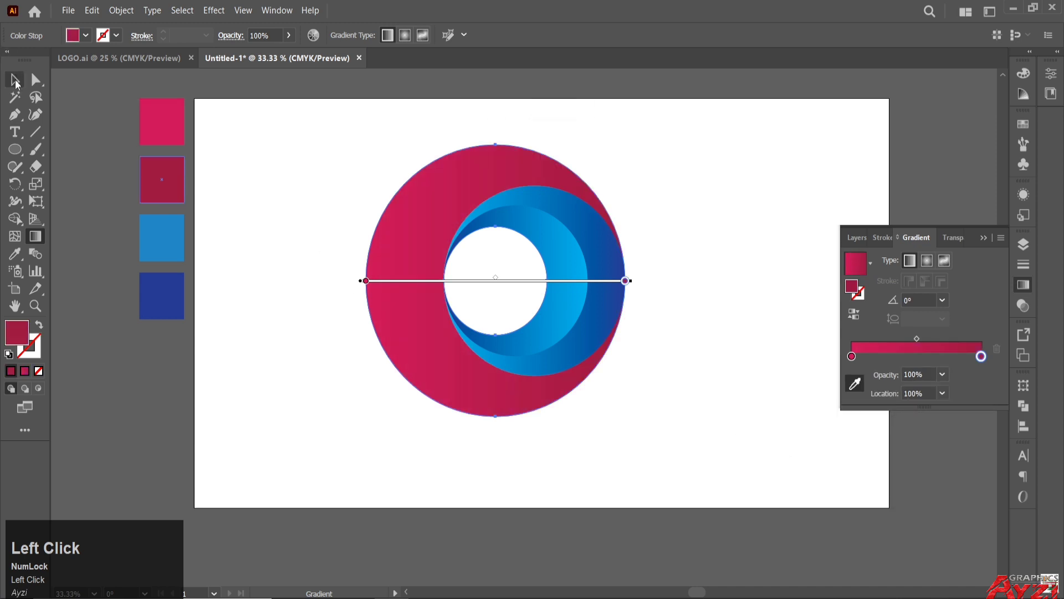
{"action": "left_click", "coordinate": [15, 81]}
{"action": "left_click", "coordinate": [343, 144]}
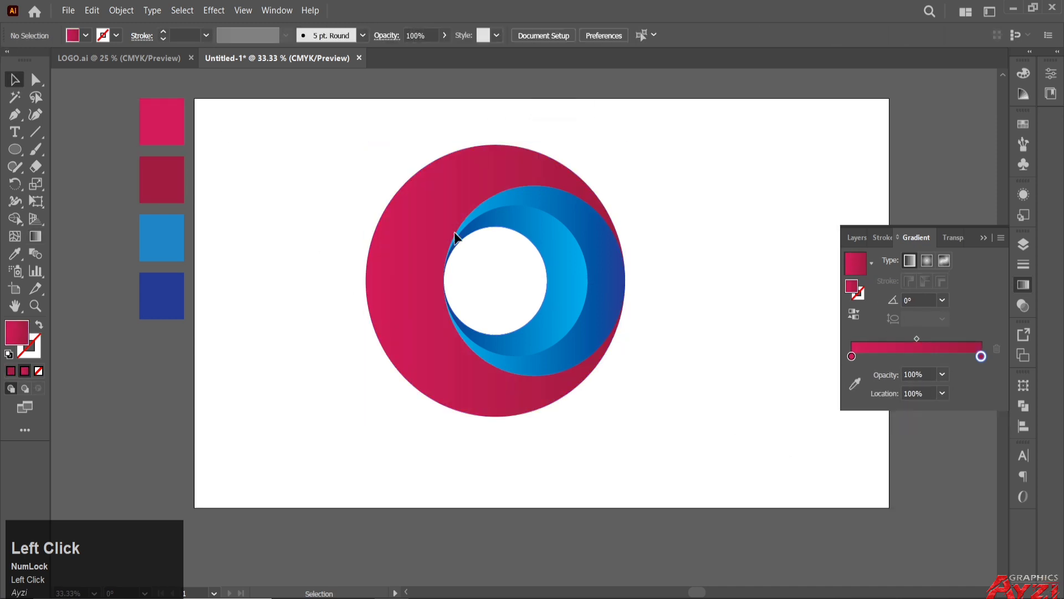
Lower the yellow value of the outer shape's pink gradient stop to 44%, close the gradient settings, and deselect
{"action": "left_click", "coordinate": [462, 181]}
{"action": "double_click", "coordinate": [852, 374]}
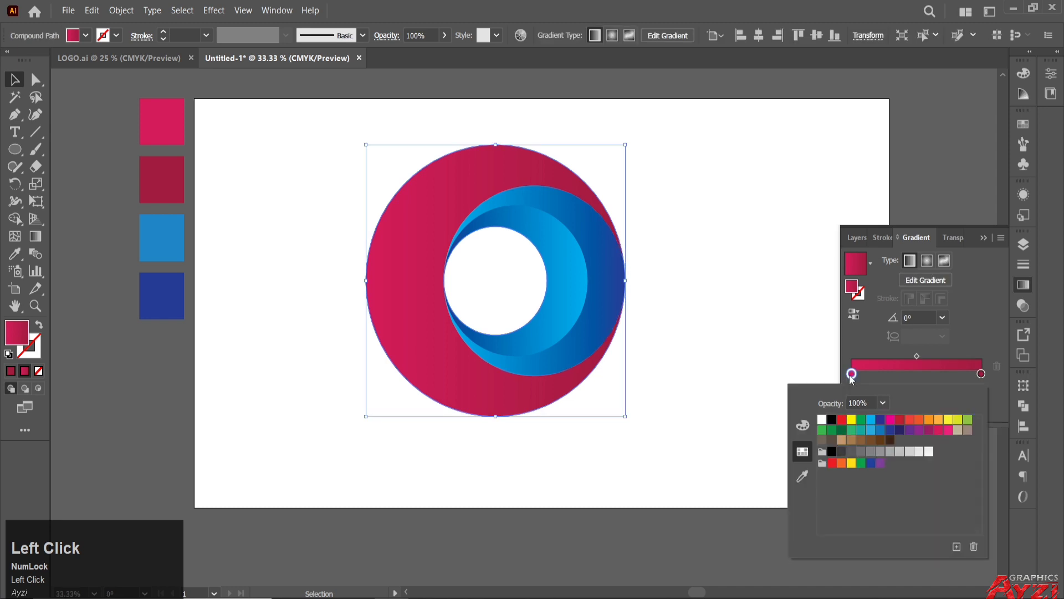
{"action": "left_click", "coordinate": [802, 425]}
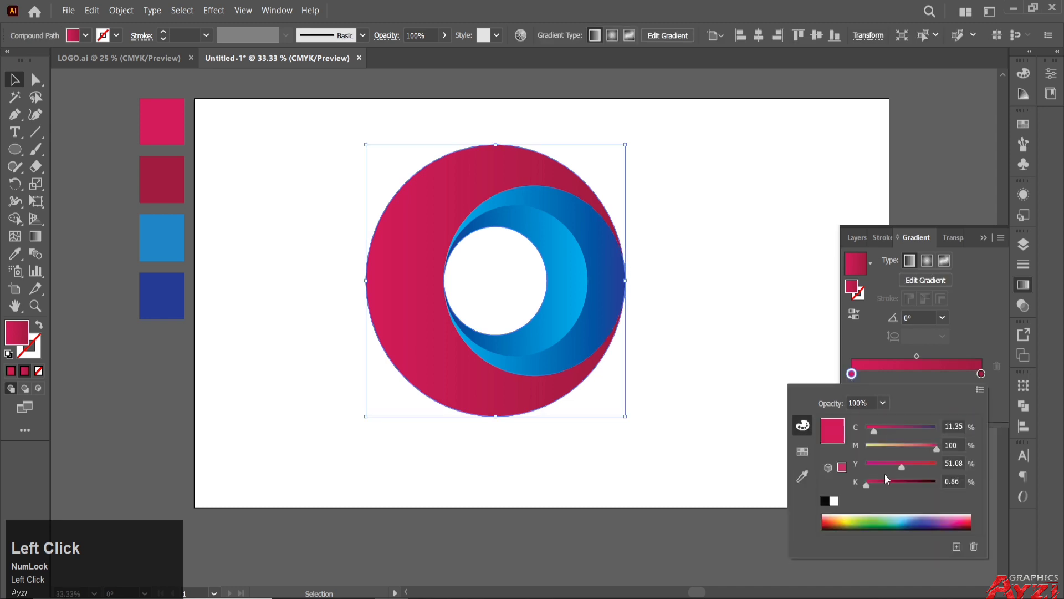
{"action": "left_click_drag", "start_coordinate": [899, 465], "coordinate": [896, 466]}
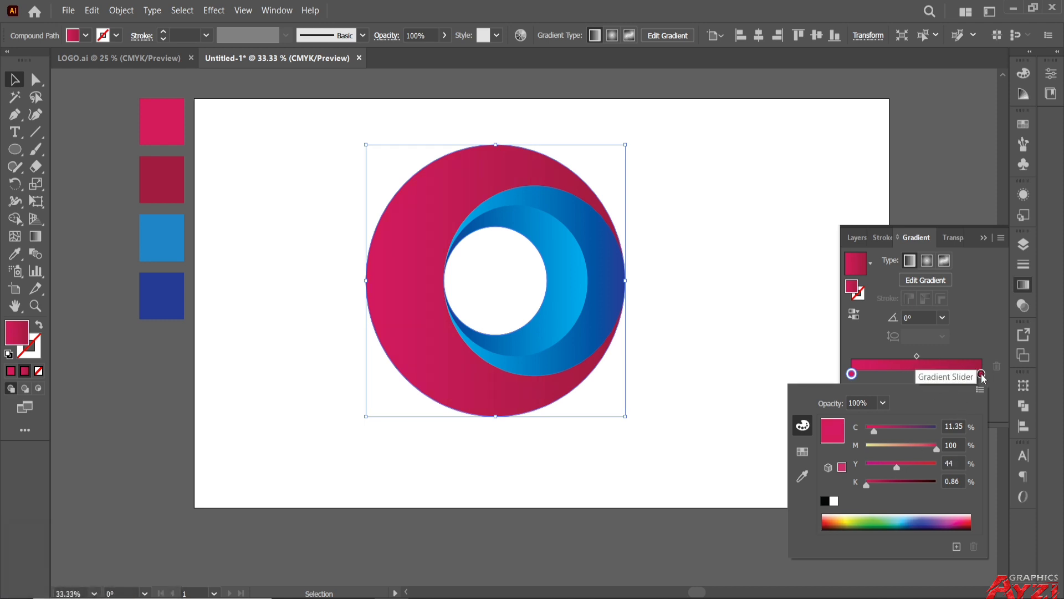
{"action": "left_click", "coordinate": [783, 231]}
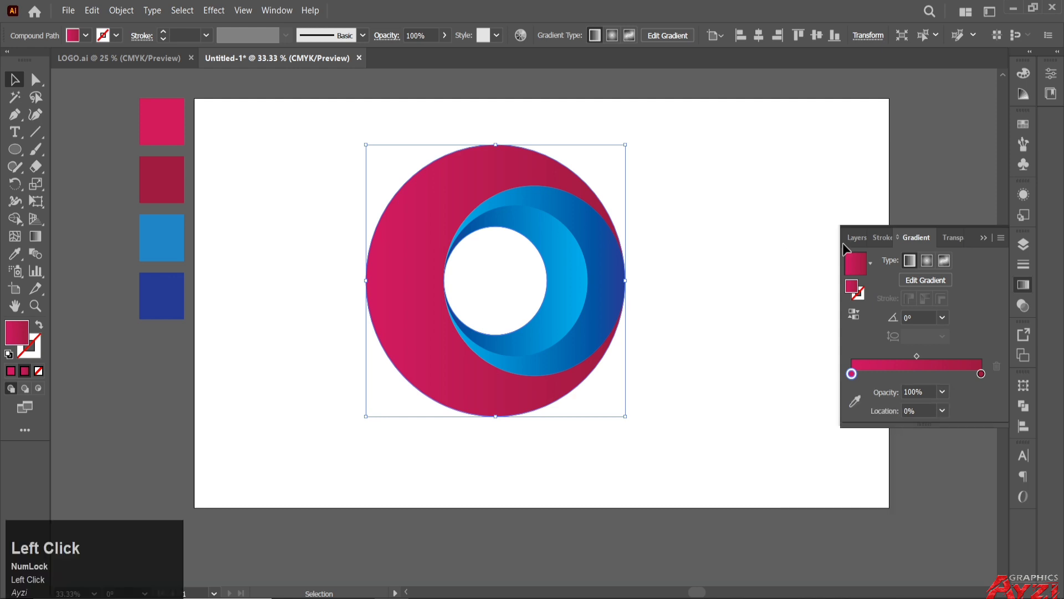
{"action": "left_click", "coordinate": [983, 238]}
{"action": "left_click", "coordinate": [722, 182]}
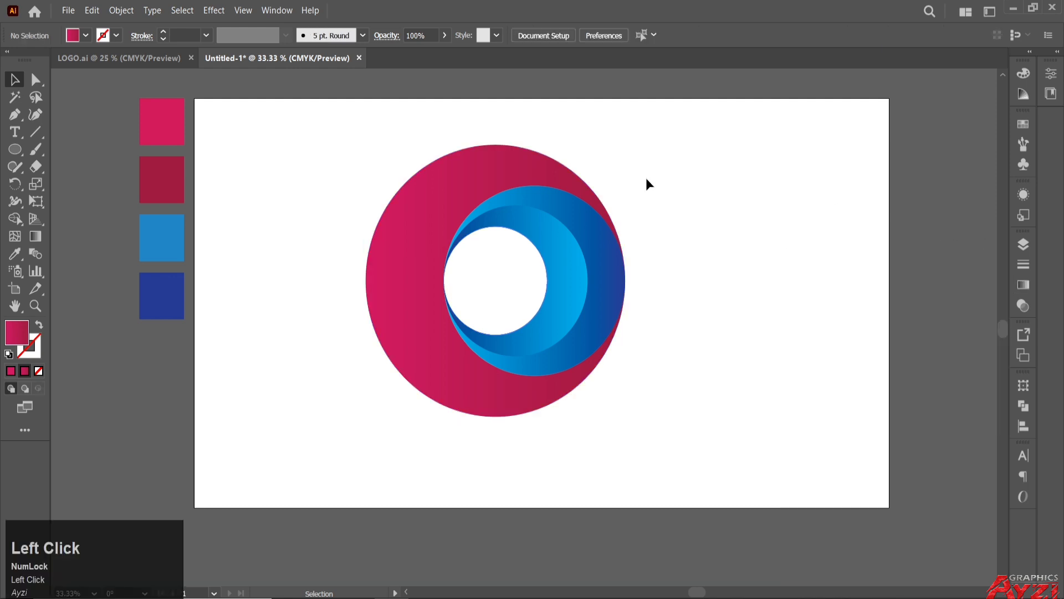
Paste a copy of the inner light blue crescent directly behind the original
{"action": "left_click", "coordinate": [571, 278]}
{"action": "key", "text": "ctrl"}
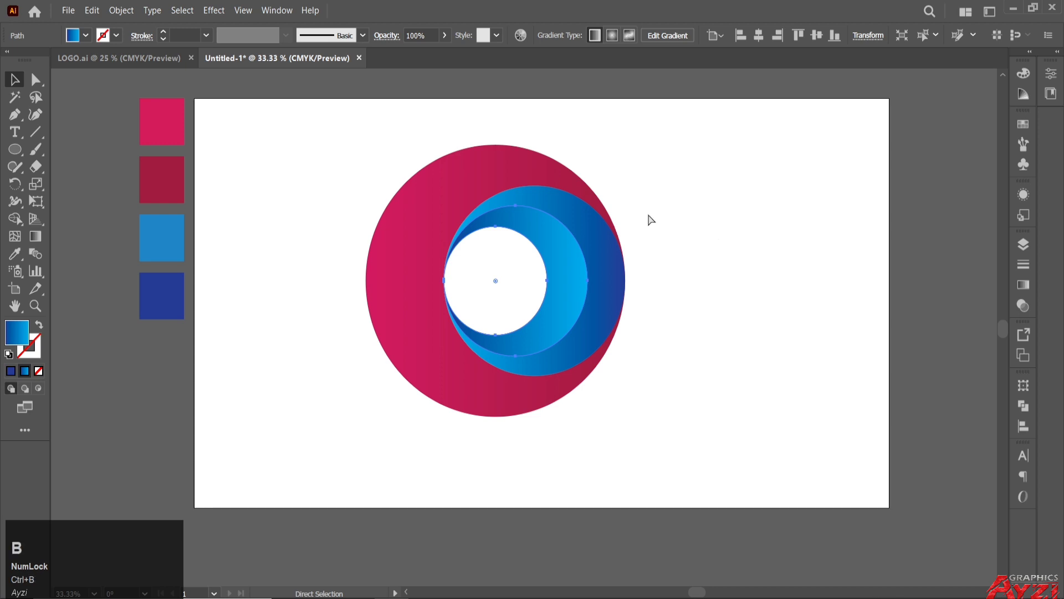
{"action": "scroll", "coordinate": [527, 222], "scroll_direction": "up", "scroll_amount": 1}
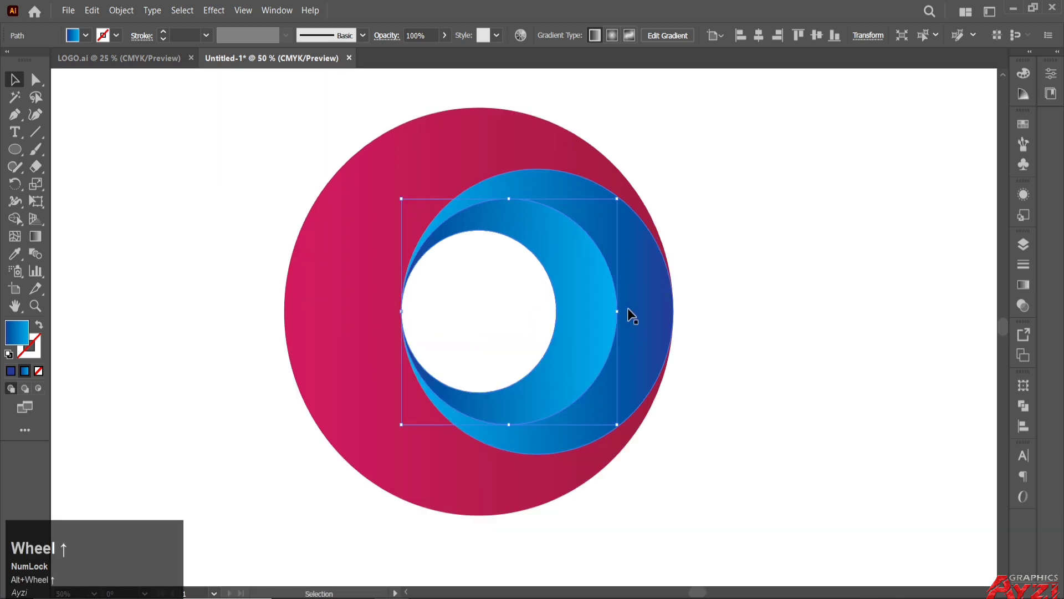
Stretch the rear copy of the inner crescent slightly past the original's right edge and fill it with White
{"action": "scroll", "coordinate": [629, 310], "scroll_direction": "up", "scroll_amount": 3}
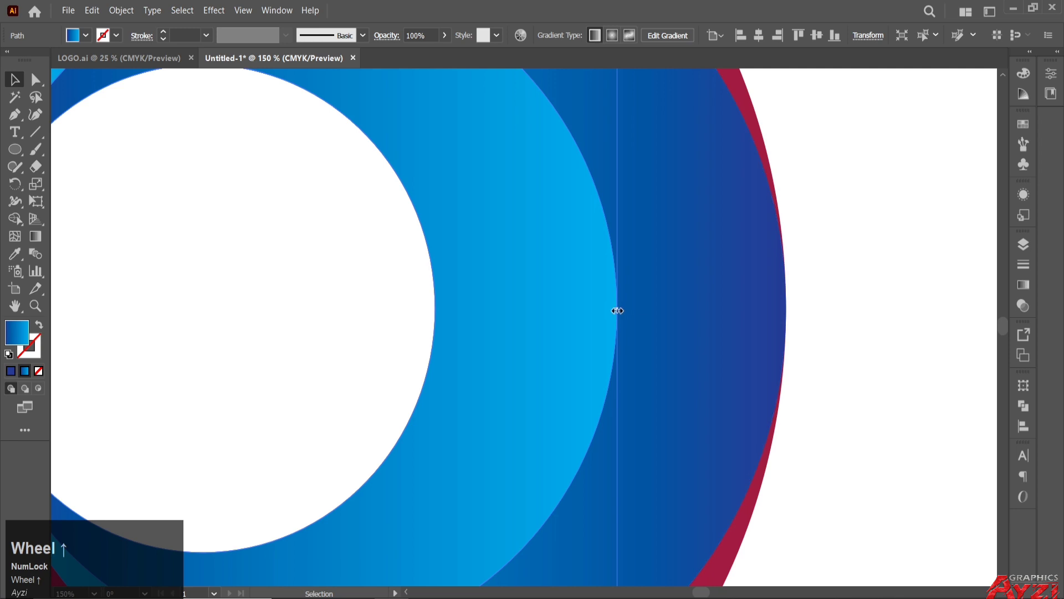
{"action": "left_click_drag", "start_coordinate": [618, 310], "coordinate": [623, 311]}
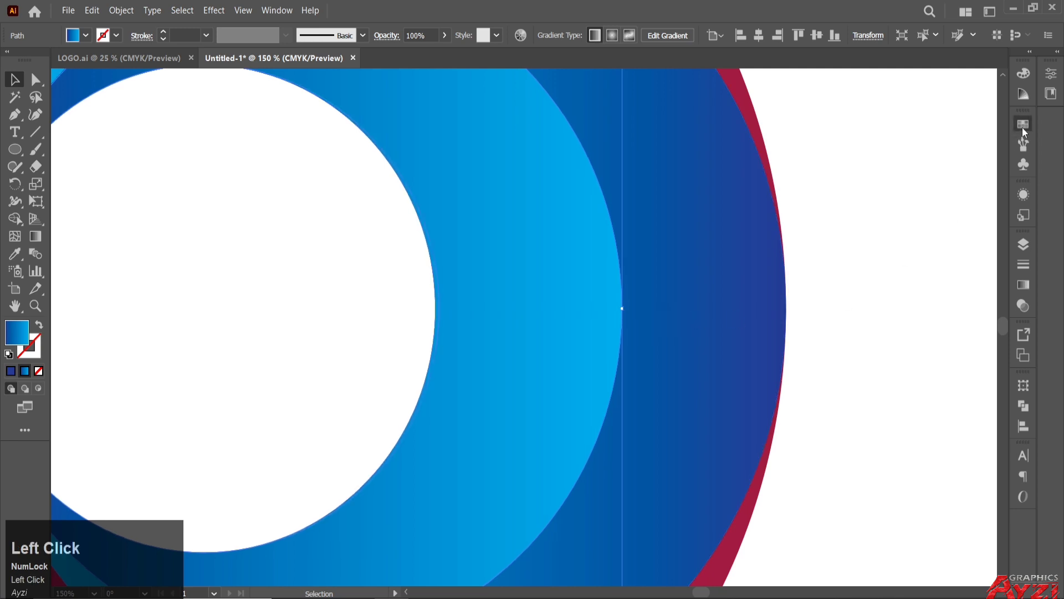
{"action": "left_click", "coordinate": [1022, 125]}
{"action": "left_click", "coordinate": [871, 164]}
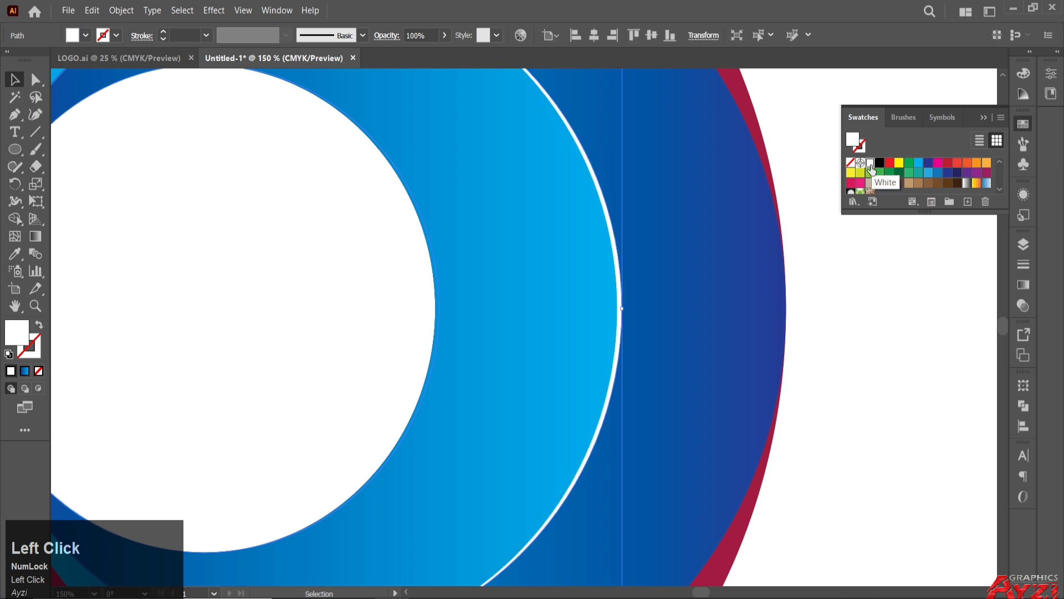
Widen the white crescent a little further at its right edge to thicken the thin highlight line
{"action": "scroll", "coordinate": [609, 216], "scroll_direction": "down", "scroll_amount": 2, "text": "alt"}
{"action": "scroll", "coordinate": [604, 216], "scroll_direction": "down", "scroll_amount": 1, "text": "alt"}
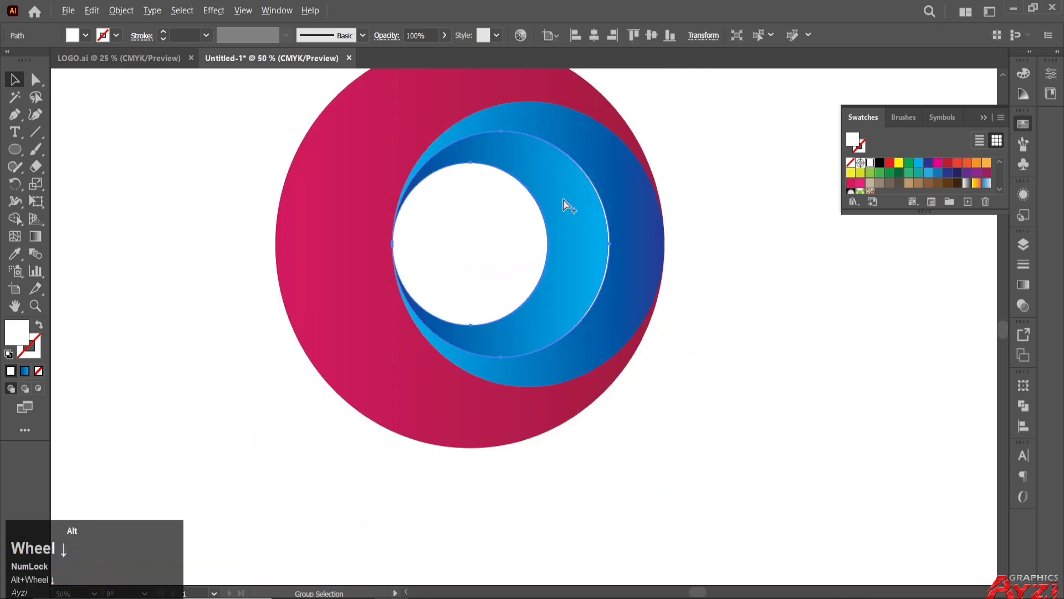
{"action": "key", "text": "space"}
{"action": "scroll", "coordinate": [626, 272], "scroll_direction": "up", "scroll_amount": 1, "text": "alt"}
{"action": "scroll", "coordinate": [626, 272], "scroll_direction": "up", "scroll_amount": 4, "text": "alt"}
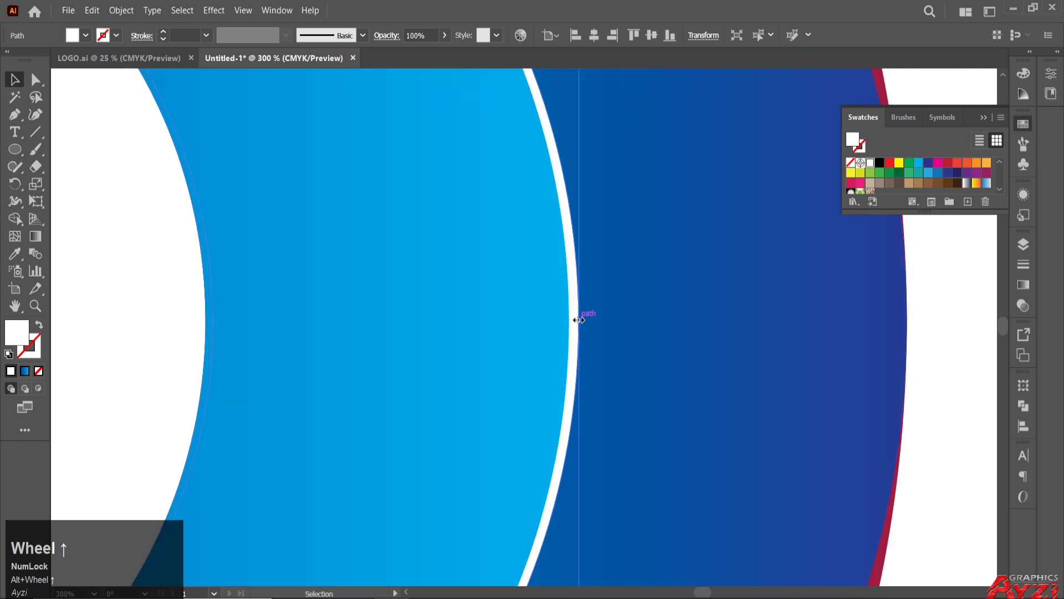
{"action": "left_click_drag", "start_coordinate": [580, 319], "coordinate": [584, 324]}
{"action": "scroll", "coordinate": [576, 316], "scroll_direction": "down", "scroll_amount": 4, "text": "alt"}
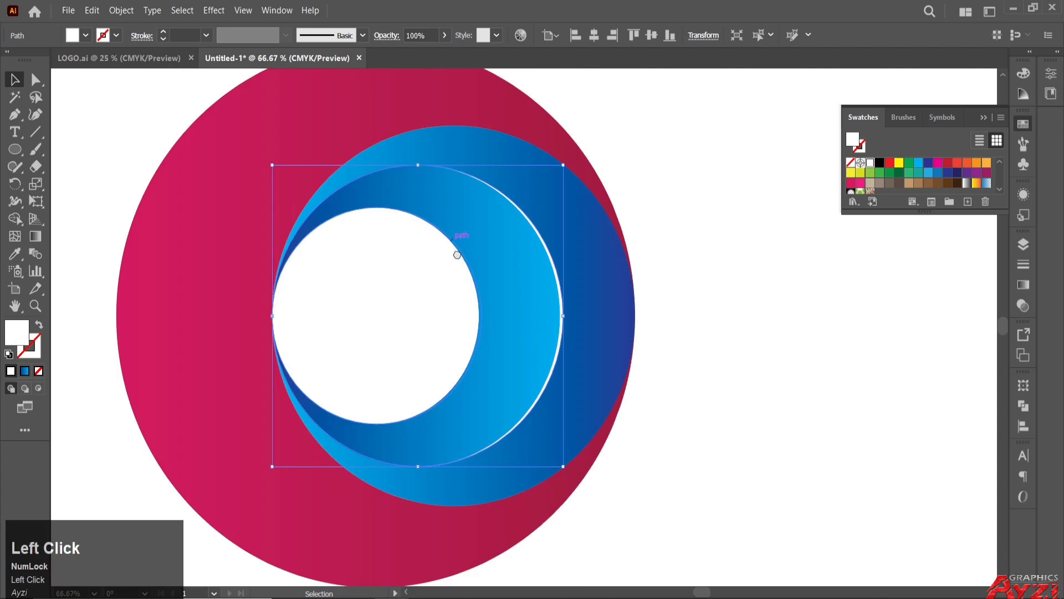
Stretch the white crescent slightly taller so it outlines the inner crescent's upper and lower edges, and deselect it
{"action": "left_click_drag", "start_coordinate": [458, 250], "coordinate": [462, 287]}
{"action": "scroll", "coordinate": [422, 232], "scroll_direction": "up", "scroll_amount": 1, "text": "alt"}
{"action": "left_click_drag", "start_coordinate": [418, 228], "coordinate": [418, 221]}
{"action": "left_click", "coordinate": [698, 141]}
{"action": "scroll", "coordinate": [686, 163], "scroll_direction": "down", "scroll_amount": 2, "text": "alt"}
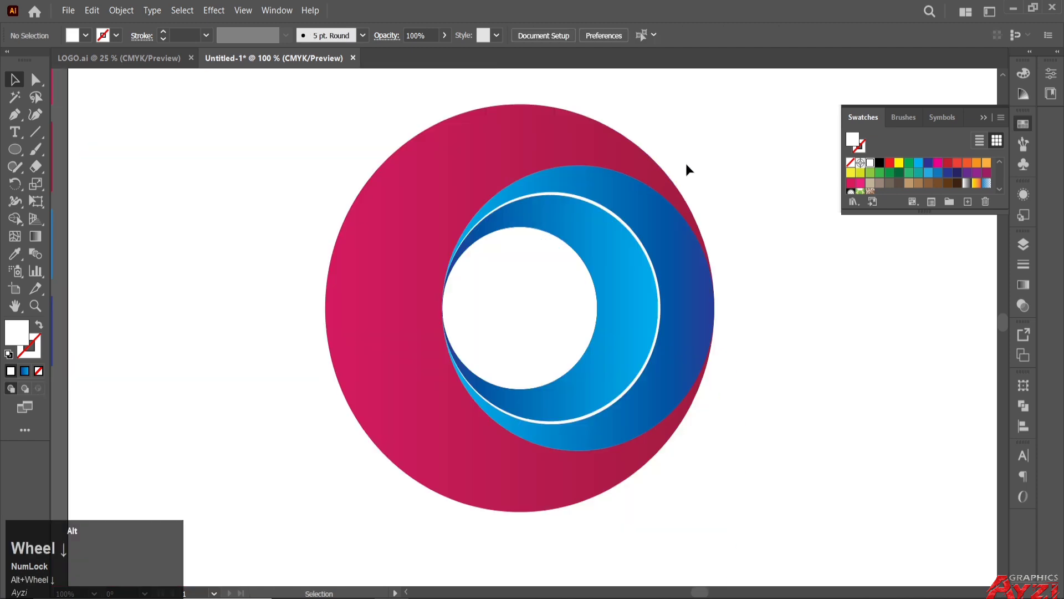
{"action": "scroll", "coordinate": [710, 163], "scroll_direction": "down", "scroll_amount": 1, "text": "alt"}
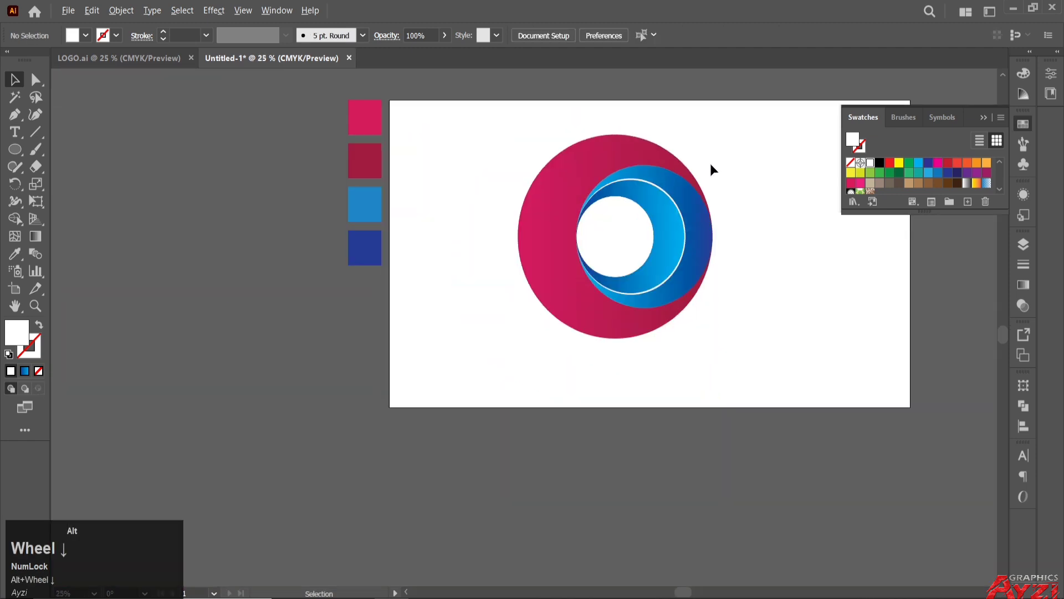
Select all the logo shapes, group them, and clear the selection
{"action": "left_click_drag", "start_coordinate": [710, 163], "coordinate": [644, 198]}
{"action": "left_click", "coordinate": [734, 157]}
{"action": "left_click_drag", "start_coordinate": [397, 166], "coordinate": [701, 442]}
{"action": "right_click", "coordinate": [524, 204]}
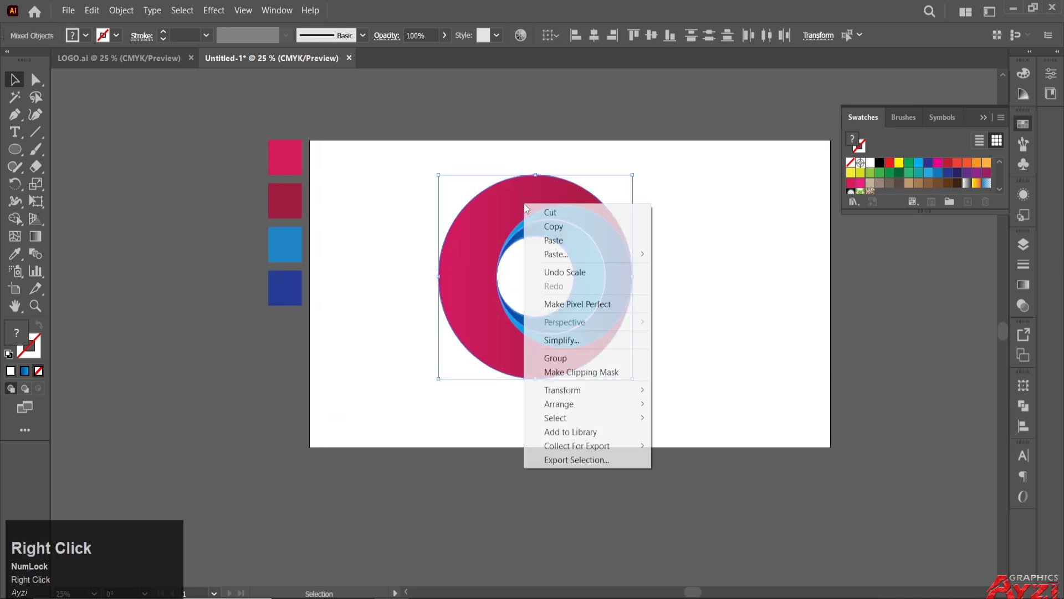
{"action": "left_click", "coordinate": [557, 357]}
{"action": "left_click", "coordinate": [720, 276]}
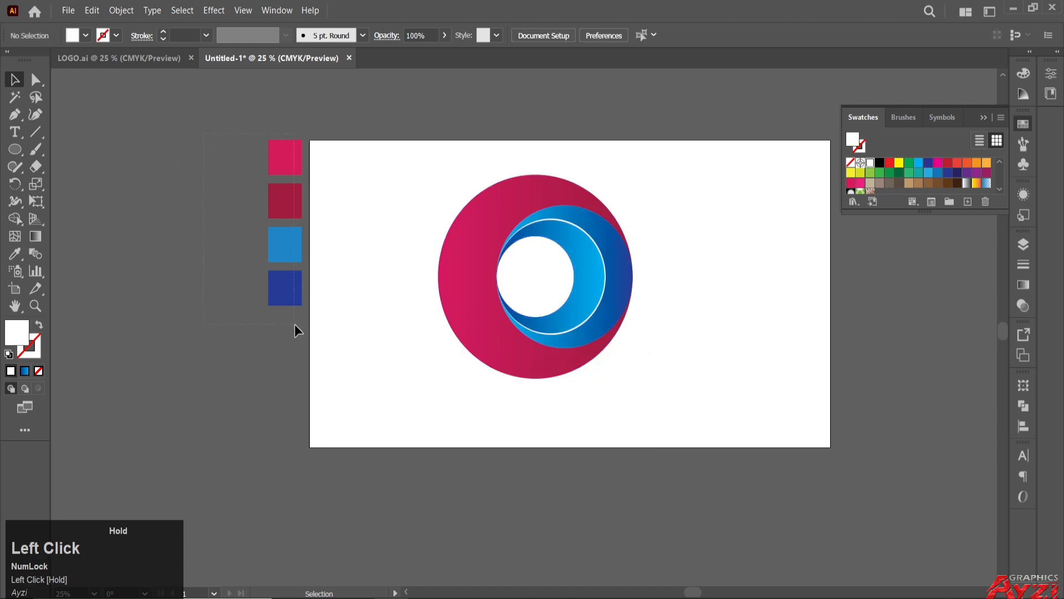
Delete the four sample color squares beside the artboard and close the swatches
{"action": "left_click_drag", "start_coordinate": [295, 325], "coordinate": [295, 324]}
{"action": "key", "text": "BackSpace"}
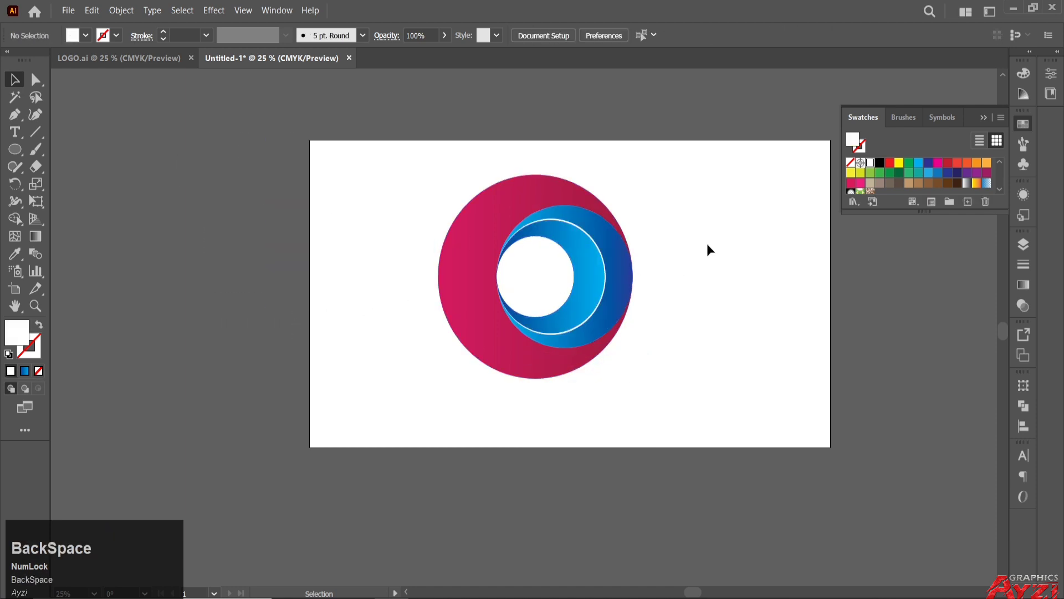
{"action": "left_click", "coordinate": [875, 166]}
Duplicate the grouped logo so that two overlapping copies sit side by side on the artboard
{"action": "key", "text": "space"}
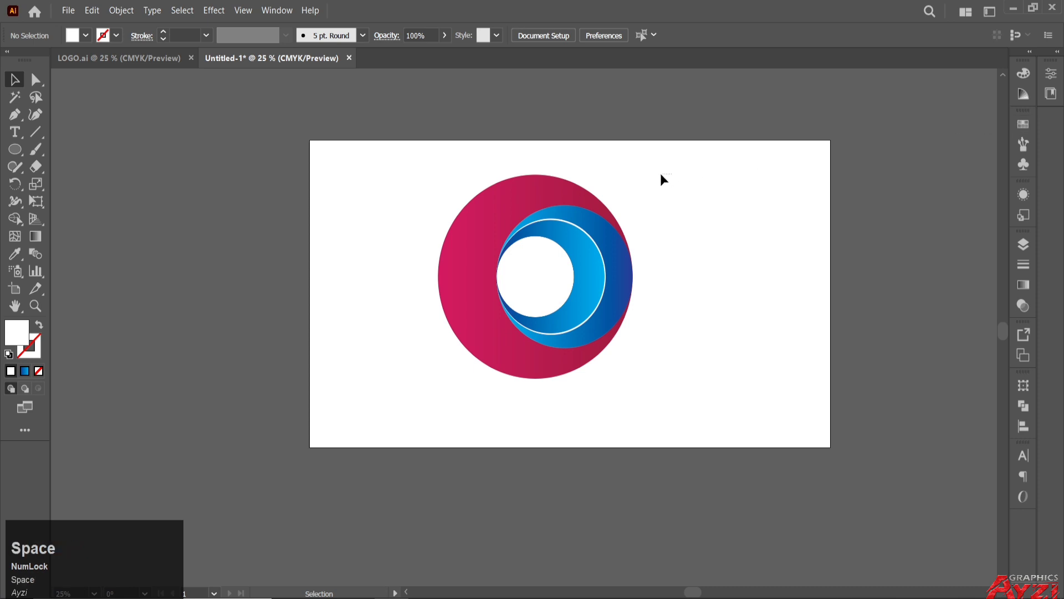
{"action": "left_click_drag", "start_coordinate": [642, 221], "coordinate": [620, 224]}
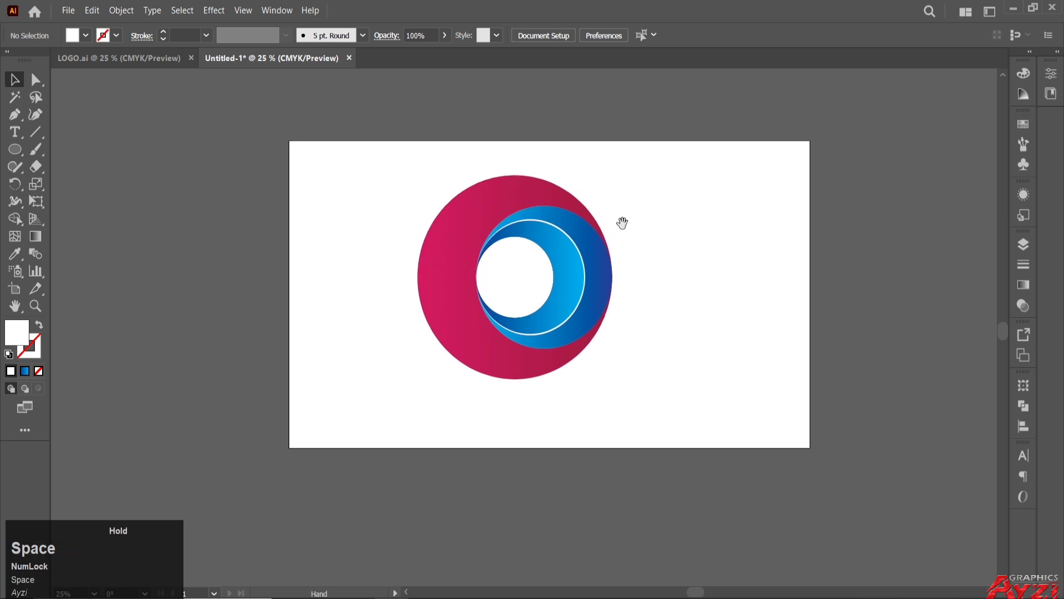
{"action": "scroll", "coordinate": [546, 246], "scroll_direction": "up", "scroll_amount": 1}
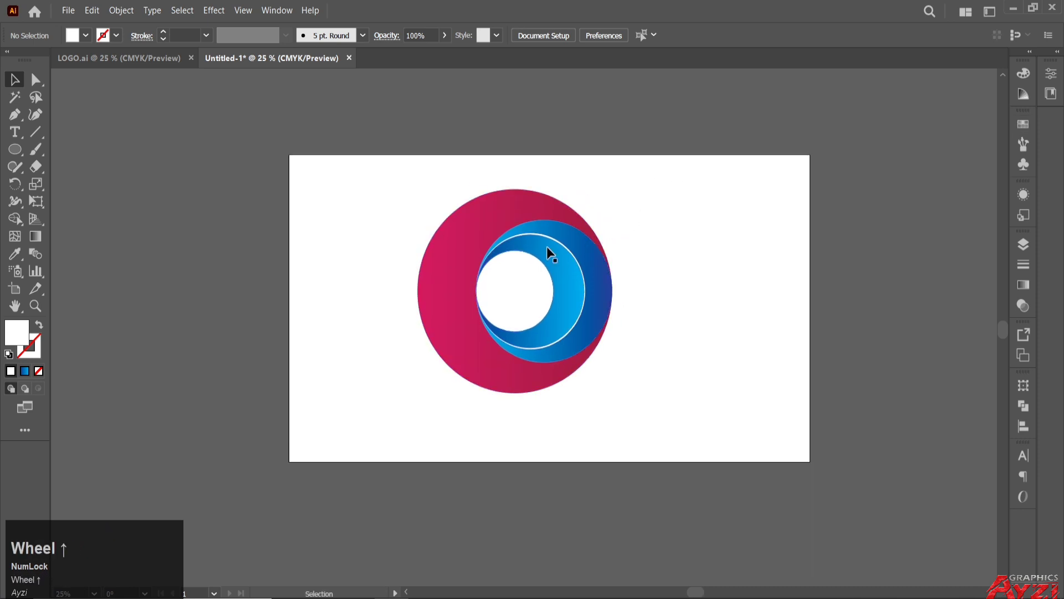
{"action": "scroll", "coordinate": [561, 250], "scroll_direction": "up", "scroll_amount": 1}
{"action": "scroll", "coordinate": [577, 259], "scroll_direction": "up", "scroll_amount": 1, "text": "alt"}
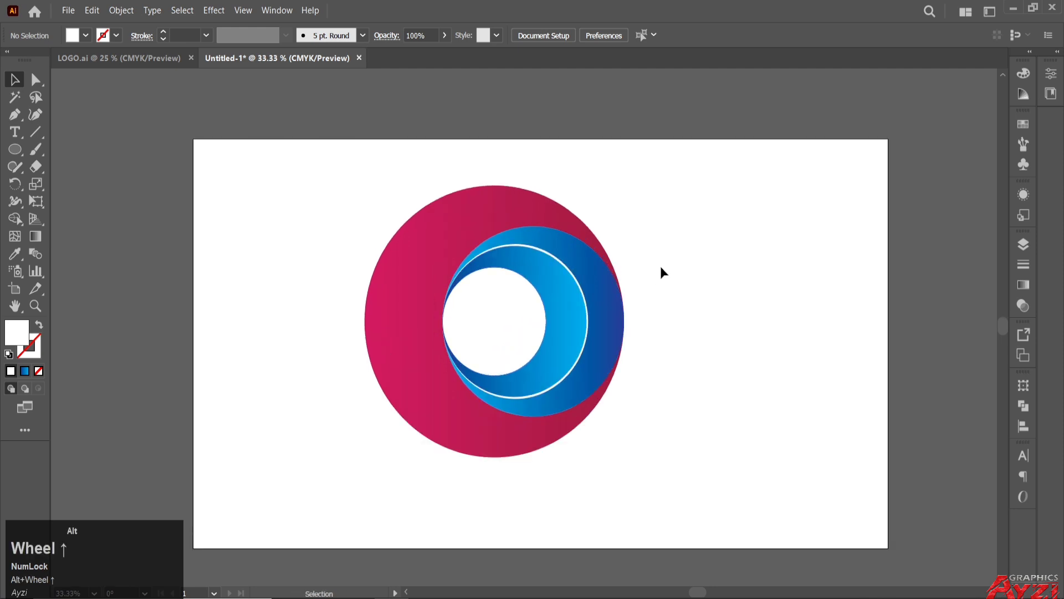
{"action": "key", "text": "space"}
{"action": "left_click_drag", "start_coordinate": [661, 271], "coordinate": [662, 232]}
{"action": "left_click_drag", "start_coordinate": [314, 144], "coordinate": [594, 409]}
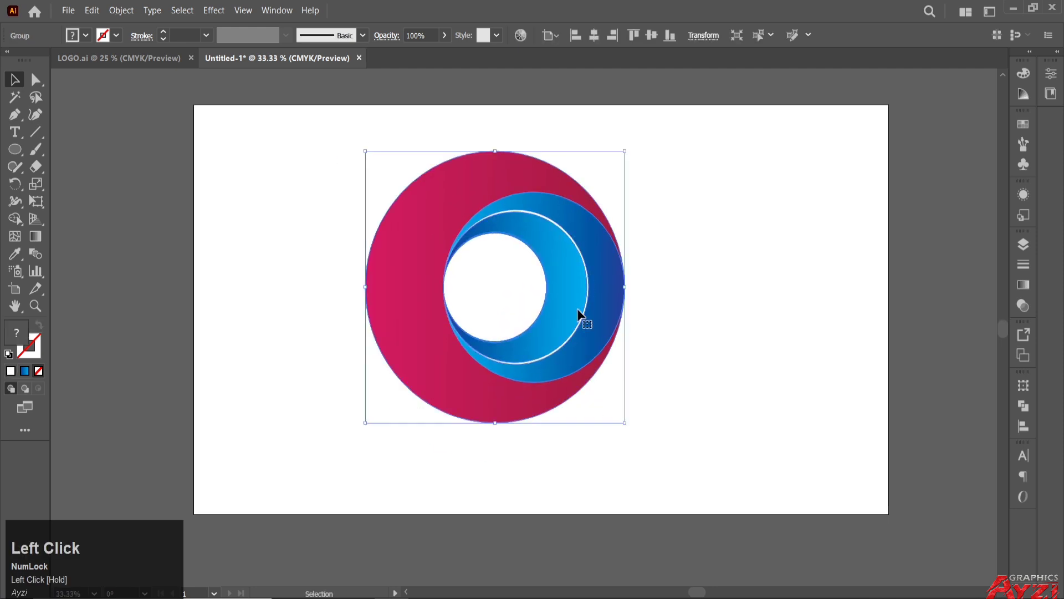
{"action": "left_click_drag", "start_coordinate": [608, 315], "coordinate": [529, 310]}
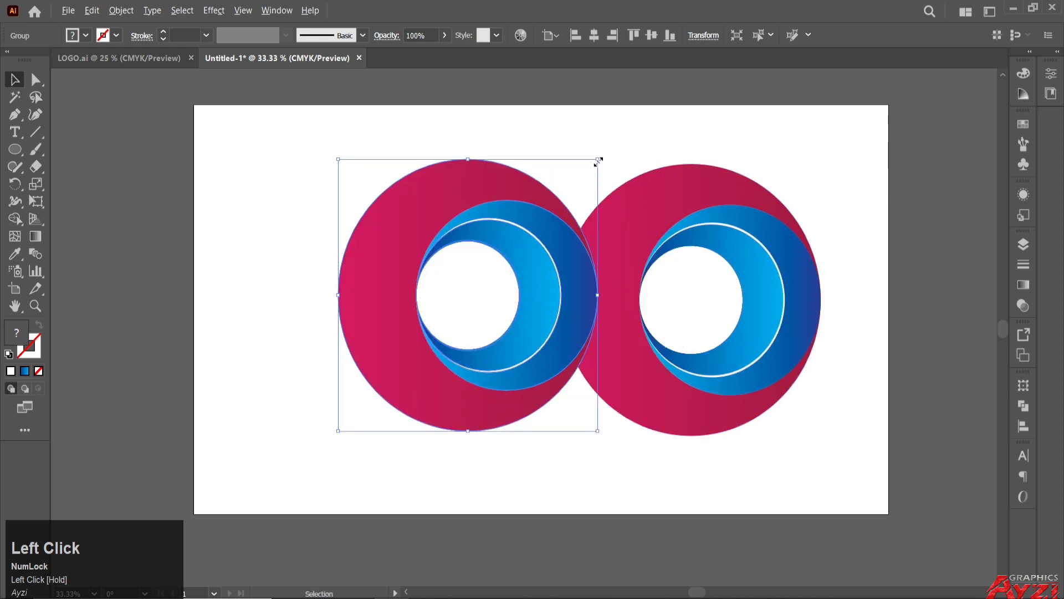
{"action": "left_click_drag", "start_coordinate": [599, 161], "coordinate": [319, 264]}
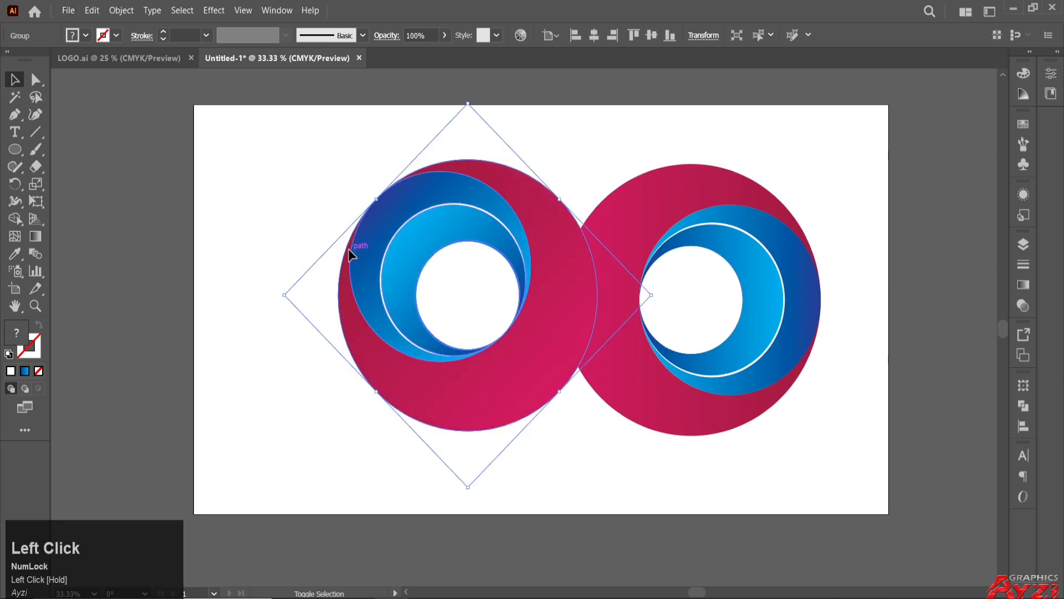
{"action": "key", "text": "ctrl+z"}
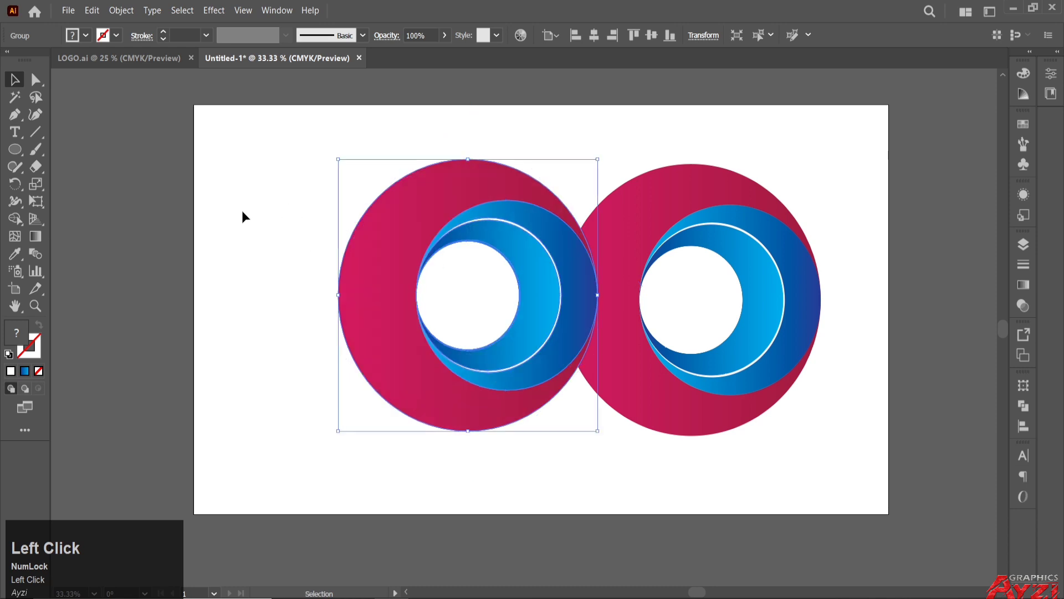
{"action": "left_click", "coordinate": [255, 210]}
Enlarge the left logo copy and move it over the artboard's upper-right corner, overlapping the small logo
{"action": "left_click", "coordinate": [506, 251]}
{"action": "left_click_drag", "start_coordinate": [597, 159], "coordinate": [765, 150]}
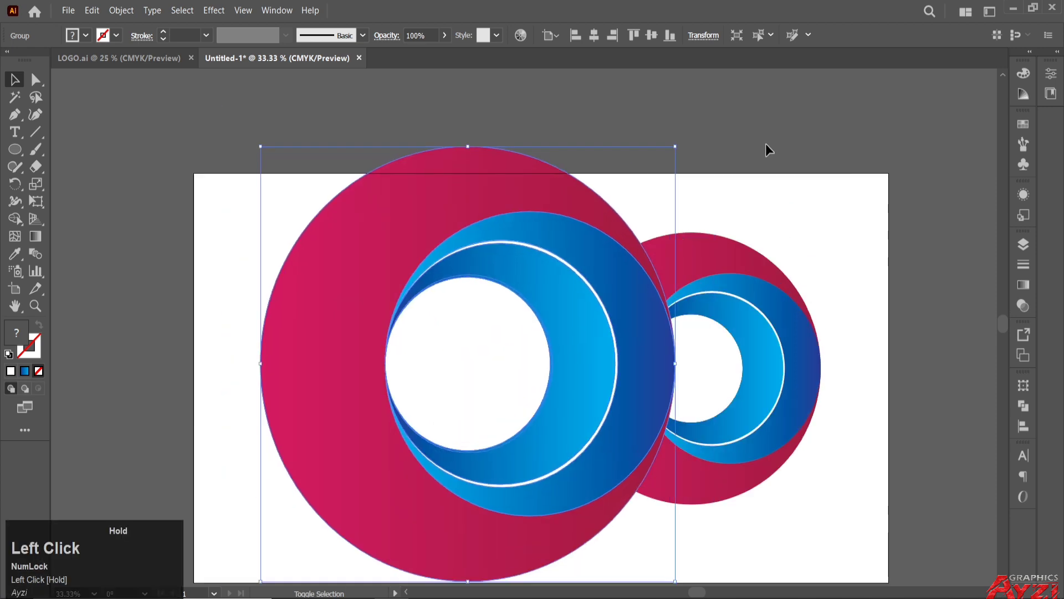
{"action": "left_click_drag", "start_coordinate": [413, 193], "coordinate": [722, 102]}
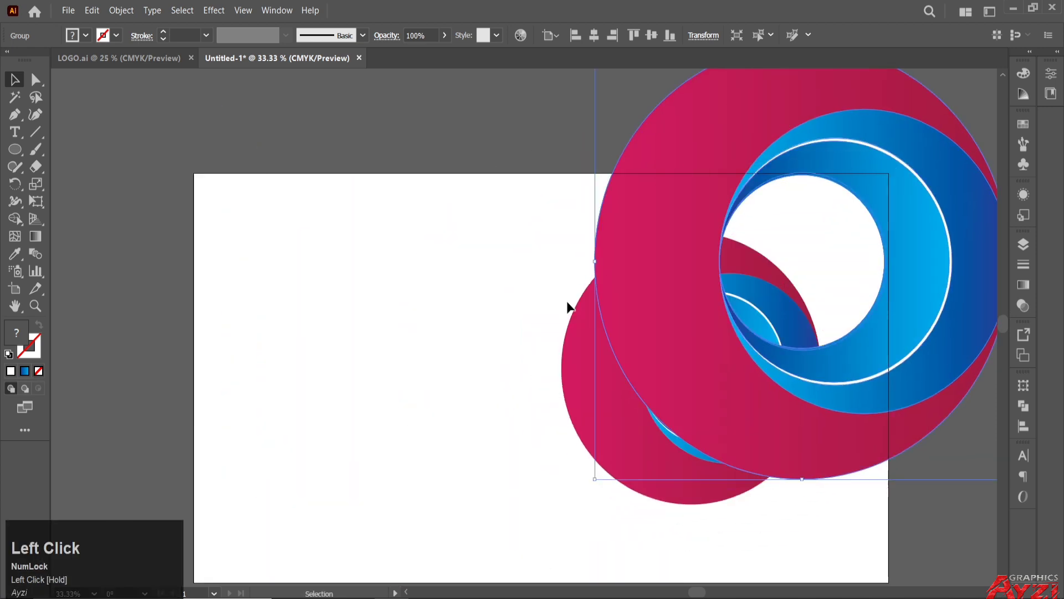
{"action": "left_click_drag", "start_coordinate": [520, 333], "coordinate": [485, 271]}
{"action": "left_click", "coordinate": [627, 252]}
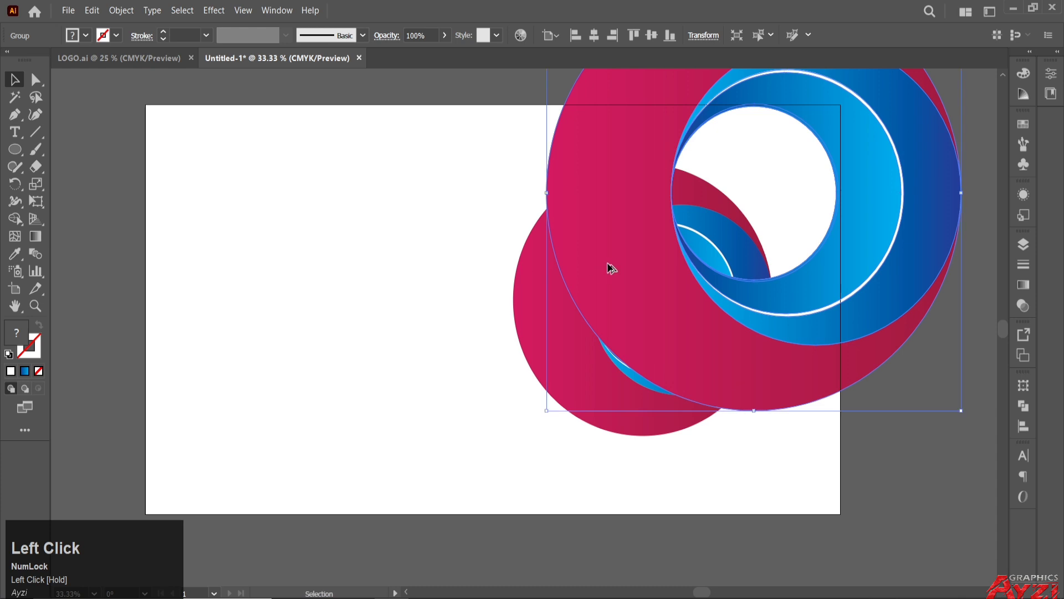
{"action": "scroll", "coordinate": [611, 268], "scroll_direction": "down", "scroll_amount": 1}
{"action": "left_click_drag", "start_coordinate": [637, 247], "coordinate": [613, 284]}
{"action": "left_click_drag", "start_coordinate": [501, 242], "coordinate": [489, 254]}
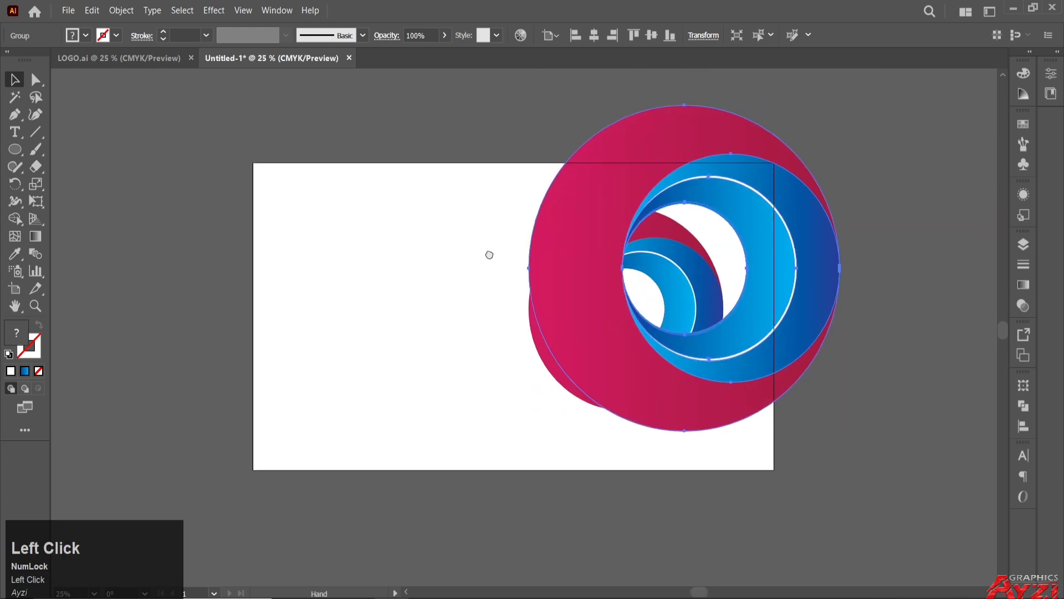
{"action": "left_click_drag", "start_coordinate": [580, 335], "coordinate": [583, 283]}
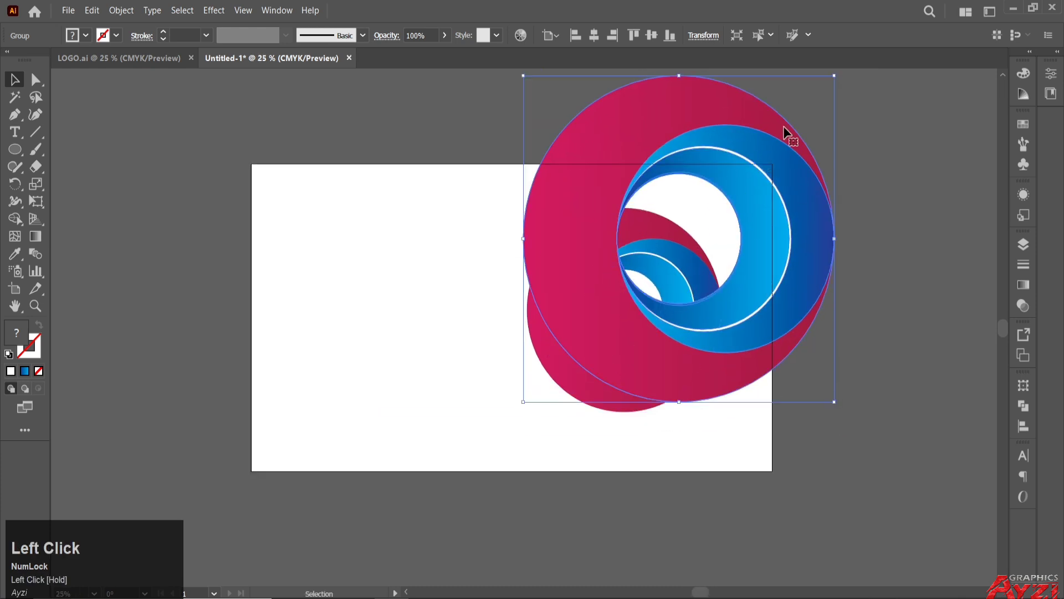
Rotate the large logo copy slightly clockwise, then scale it up a bit more and reposition it over the corner
{"action": "left_click_drag", "start_coordinate": [841, 76], "coordinate": [847, 133]}
{"action": "left_click_drag", "start_coordinate": [634, 224], "coordinate": [566, 207]}
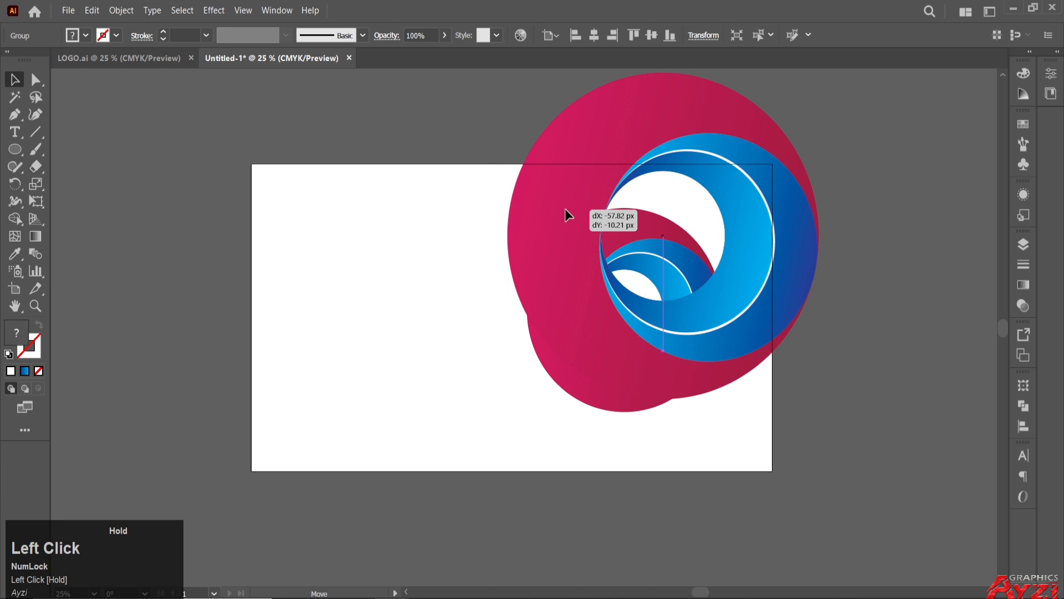
{"action": "left_click_drag", "start_coordinate": [564, 208], "coordinate": [564, 208]}
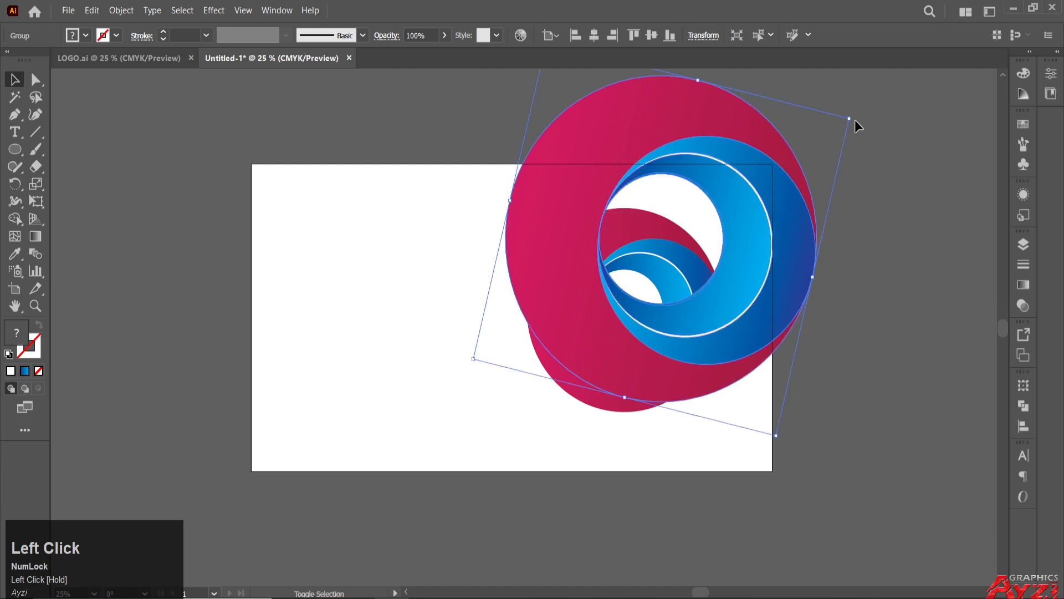
{"action": "left_click_drag", "start_coordinate": [851, 121], "coordinate": [910, 95]}
{"action": "left_click_drag", "start_coordinate": [798, 150], "coordinate": [791, 154]}
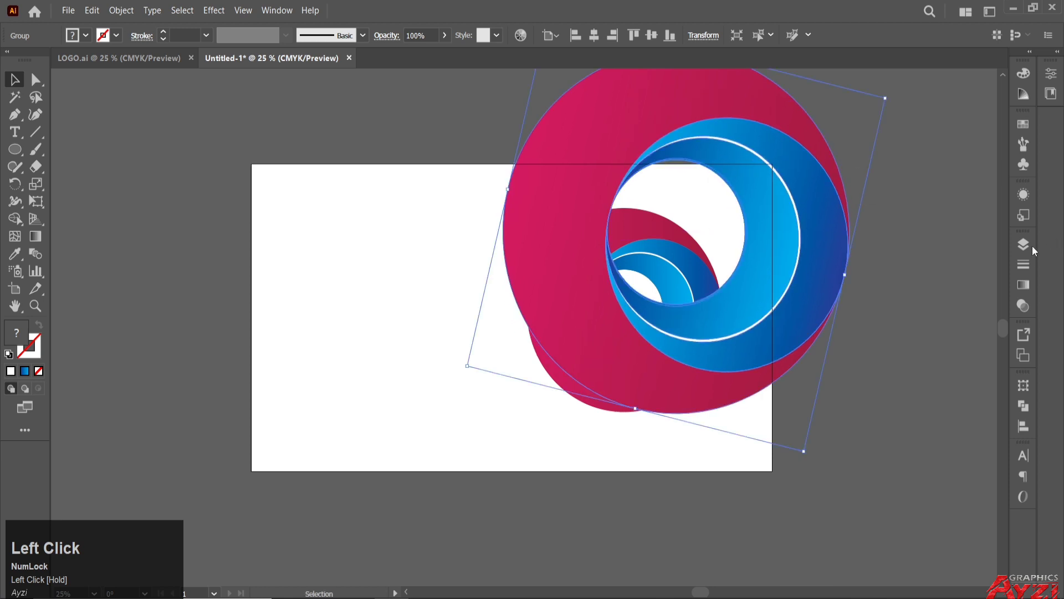
Lower the large logo copy's opacity to 7%, close the transparency settings, and deselect it
{"action": "left_click", "coordinate": [1024, 304]}
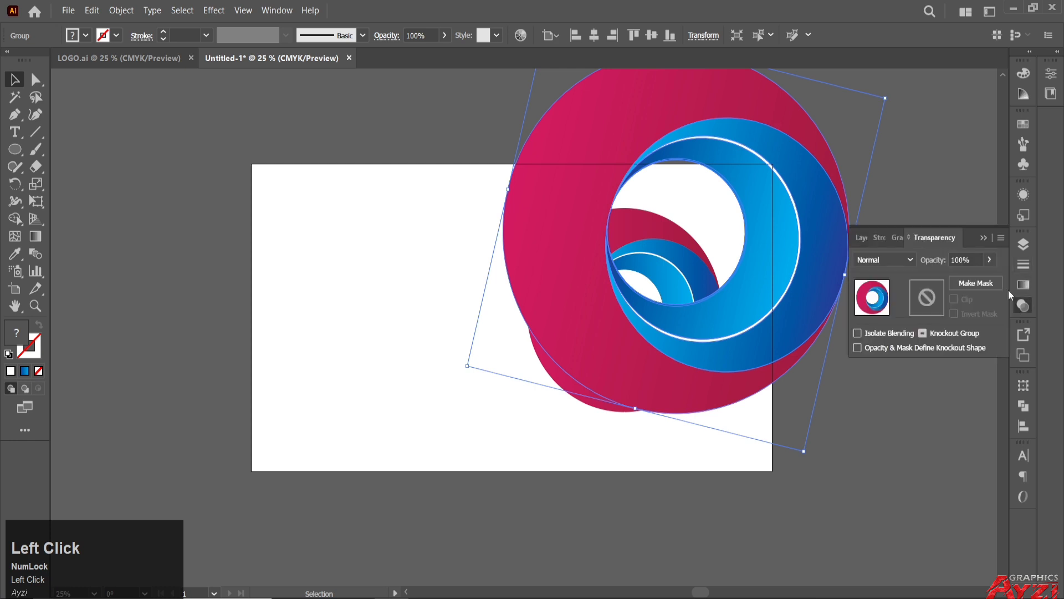
{"action": "left_click", "coordinate": [989, 261]}
{"action": "left_click", "coordinate": [941, 278]}
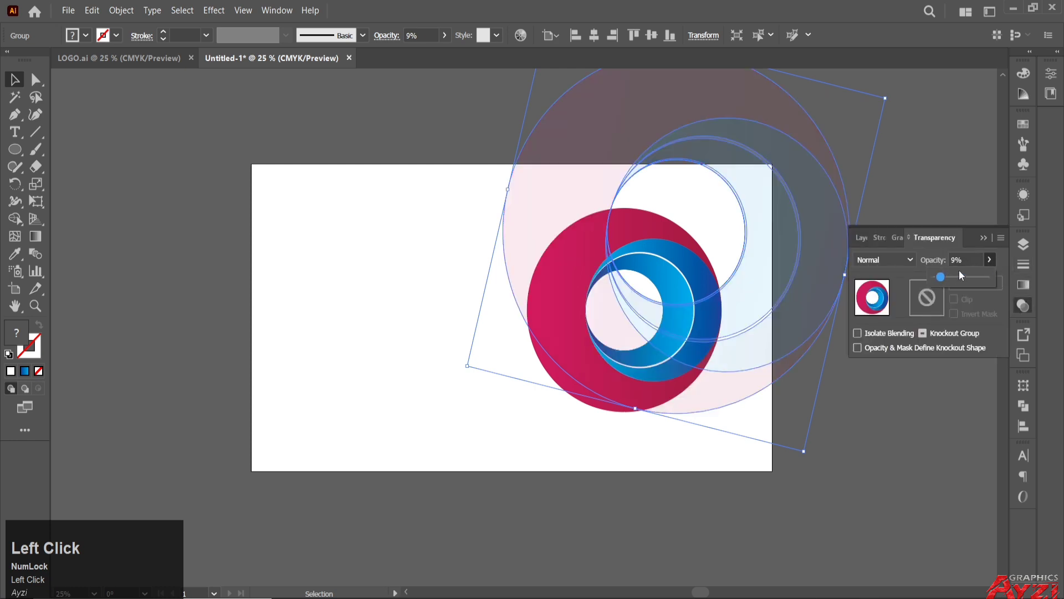
{"action": "scroll", "coordinate": [961, 260], "scroll_direction": "down", "scroll_amount": 1}
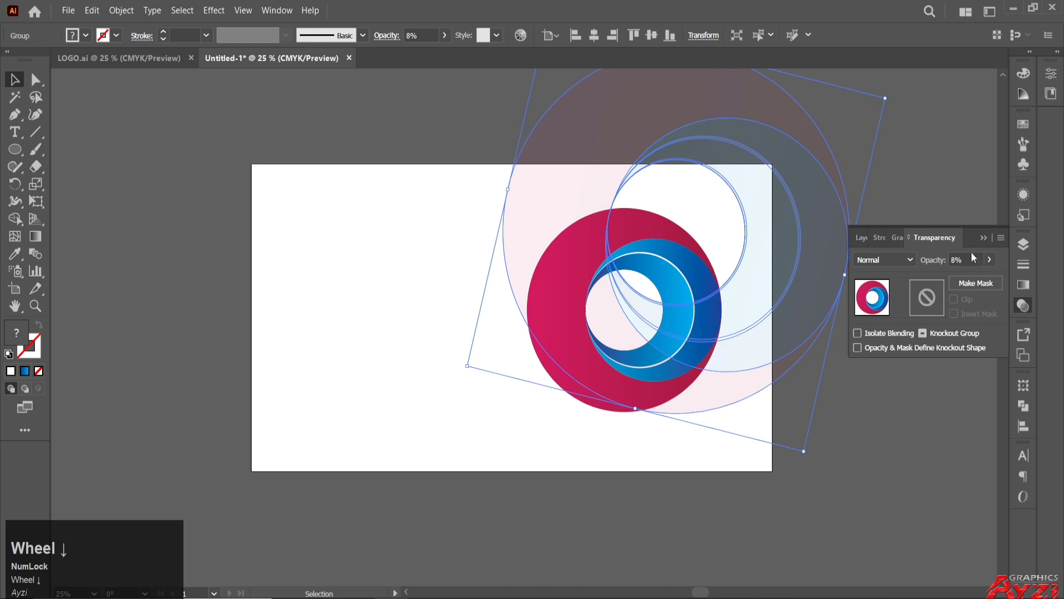
{"action": "left_click", "coordinate": [984, 240]}
{"action": "left_click", "coordinate": [910, 231]}
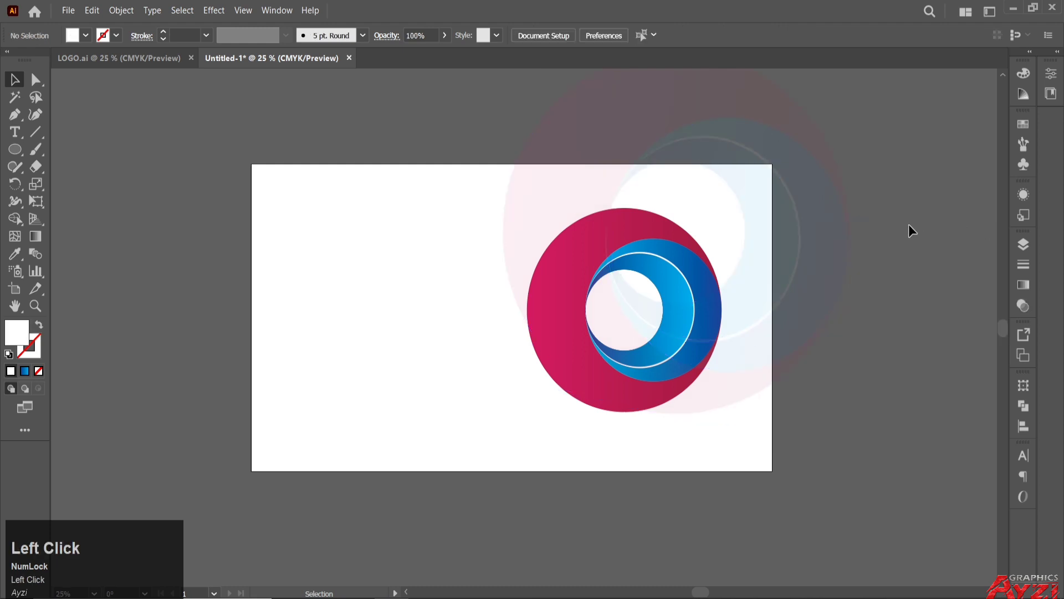
Rotate the large faded logo copy further clockwise, raise its opacity to 8%, and deselect it
{"action": "left_click_drag", "start_coordinate": [838, 181], "coordinate": [820, 222]}
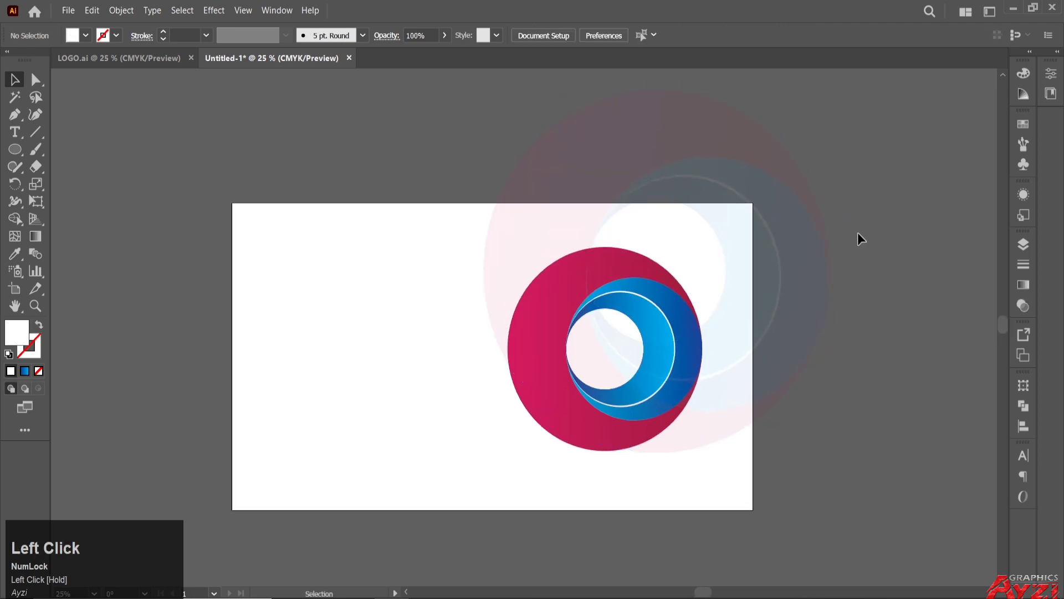
{"action": "left_click", "coordinate": [780, 199]}
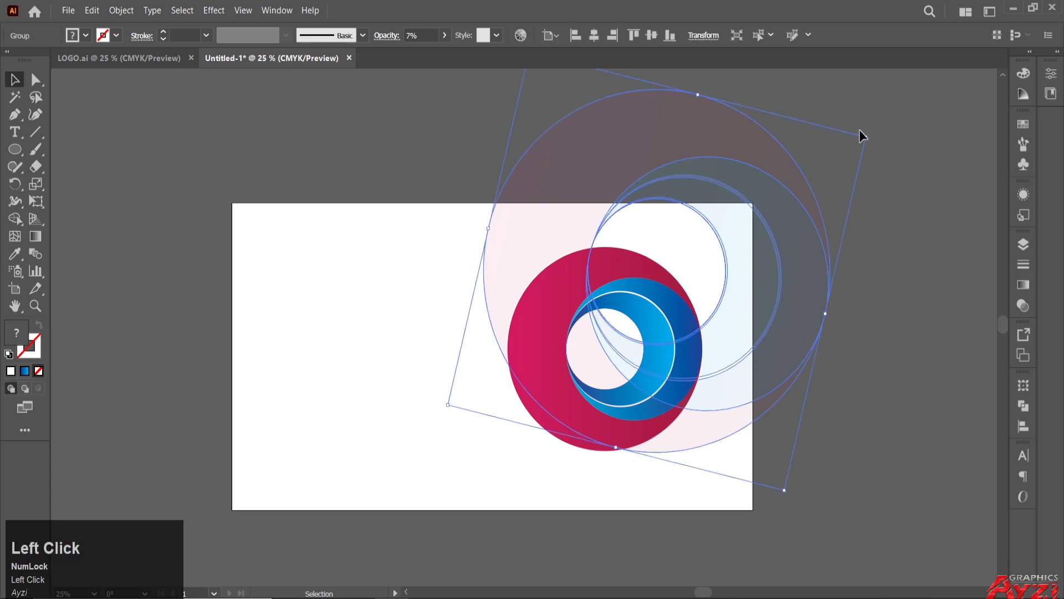
{"action": "left_click_drag", "start_coordinate": [876, 158], "coordinate": [882, 212]}
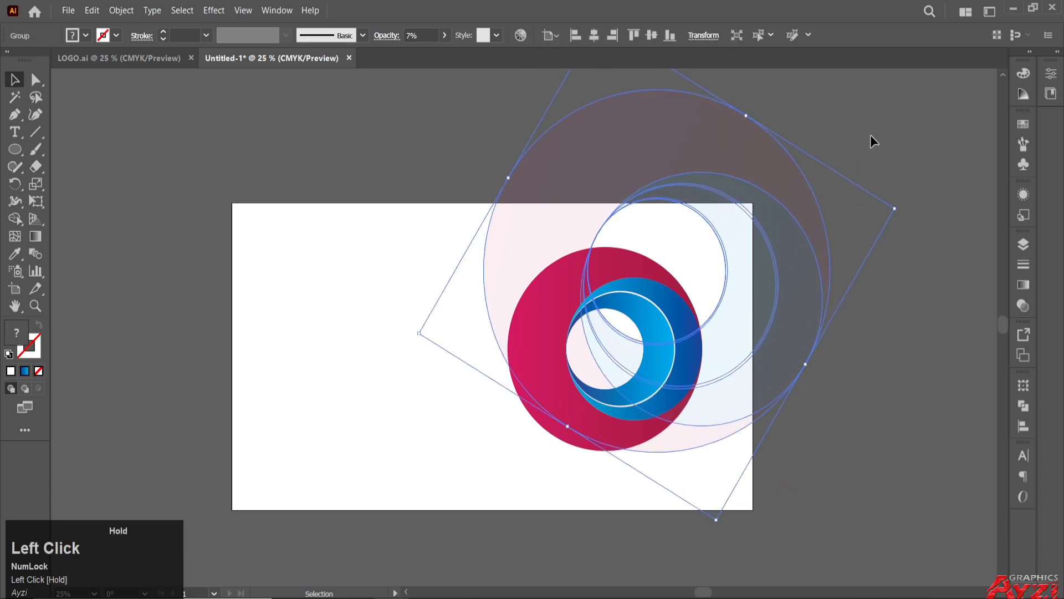
{"action": "left_click", "coordinate": [1022, 305]}
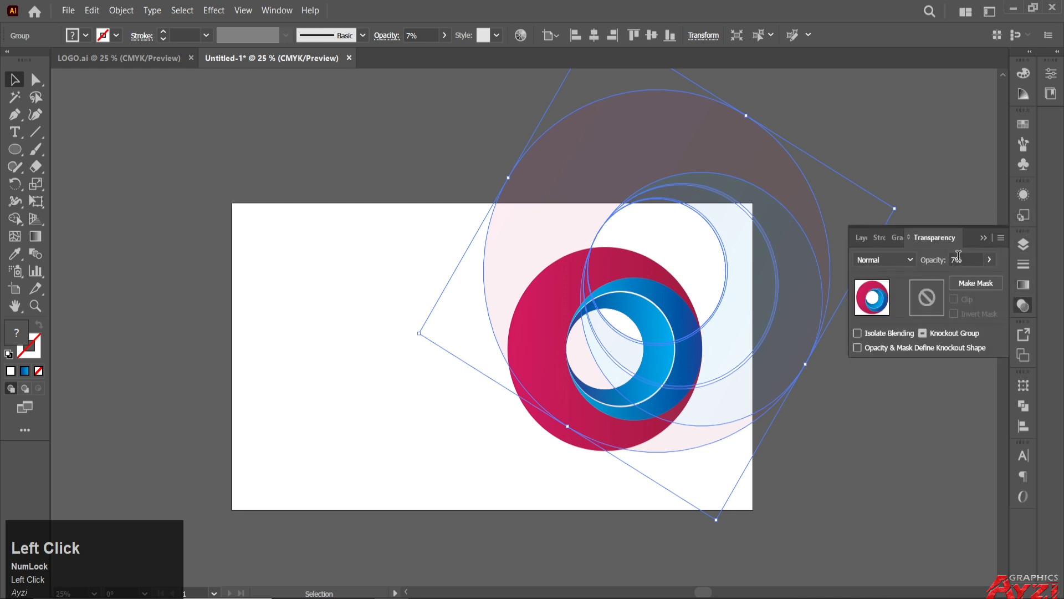
{"action": "scroll", "coordinate": [959, 256], "scroll_direction": "up", "scroll_amount": 1}
{"action": "left_click", "coordinate": [984, 241]}
{"action": "left_click", "coordinate": [844, 135]}
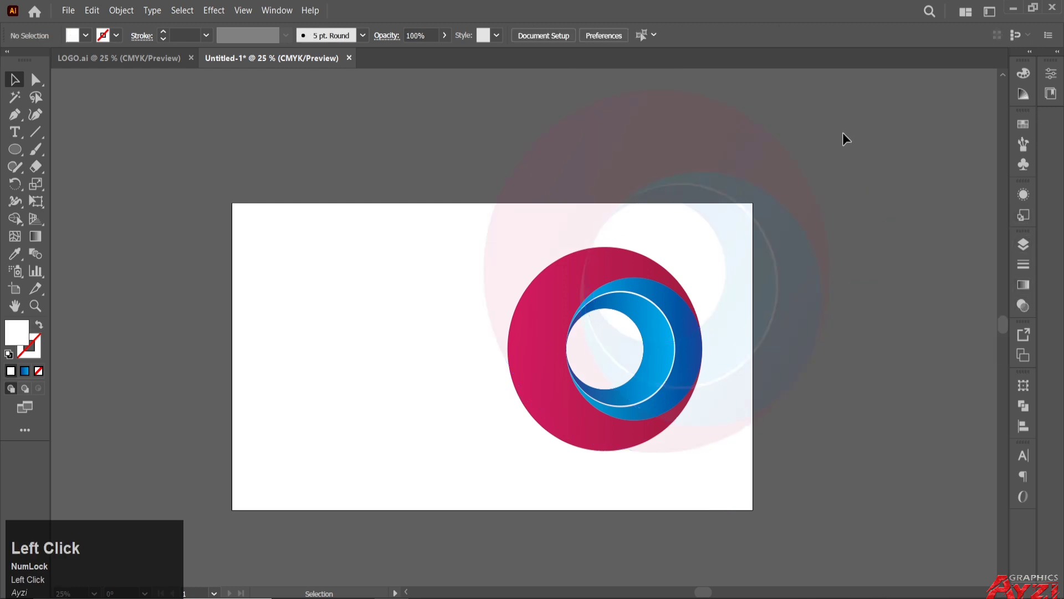
Draw a white rectangle covering the whole artboard and send it behind both logo copies
{"action": "left_click", "coordinate": [550, 258]}
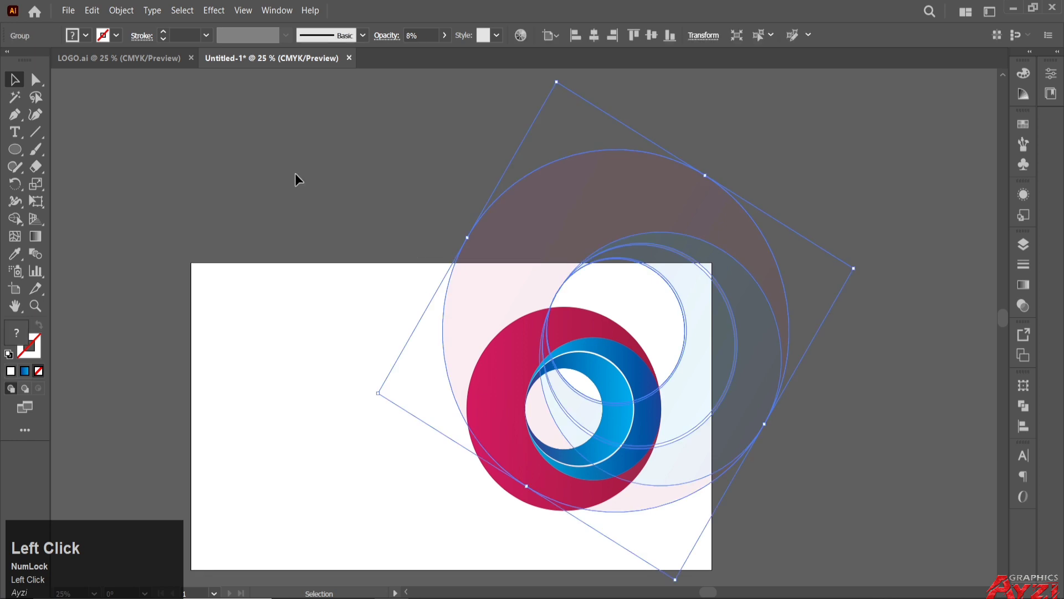
{"action": "left_click", "coordinate": [463, 227]}
{"action": "left_click_drag", "start_coordinate": [463, 226], "coordinate": [511, 183]}
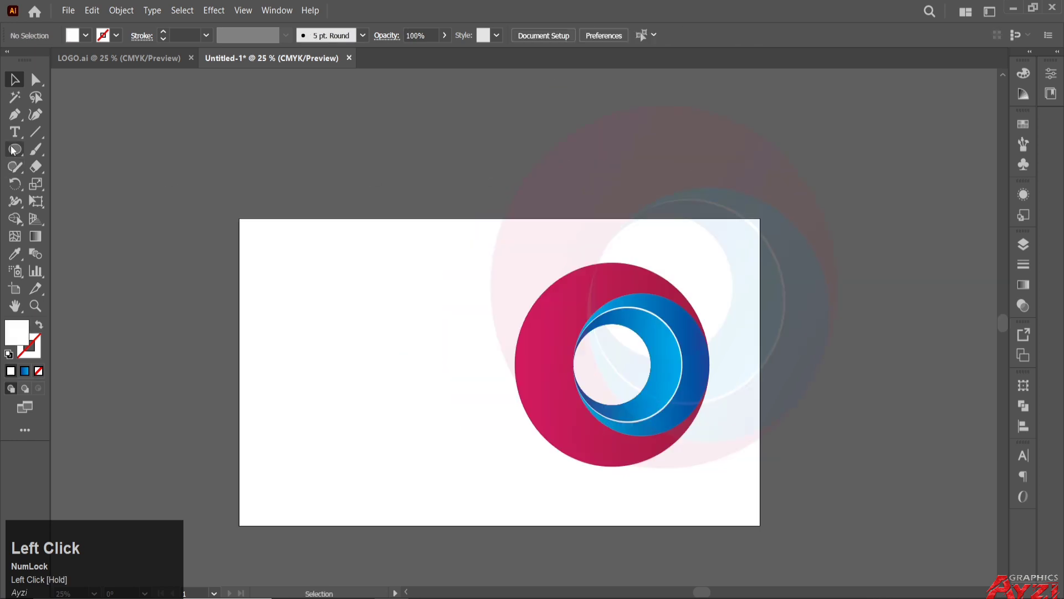
{"action": "left_click_drag", "start_coordinate": [14, 151], "coordinate": [76, 155]}
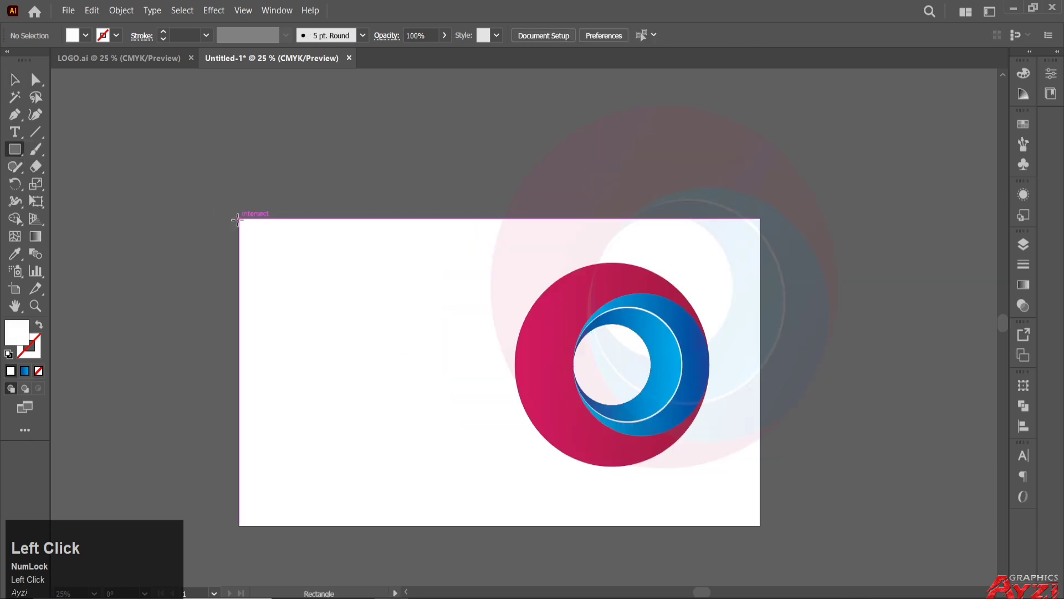
{"action": "mouse_move", "coordinate": [252, 231]}
{"action": "left_mouse_down"}
{"action": "mouse_move", "coordinate": [287, 252]}
{"action": "mouse_move", "coordinate": [399, 416]}
{"action": "mouse_move", "coordinate": [760, 525]}
{"action": "left_mouse_up"}
{"action": "right_click", "coordinate": [641, 441]}
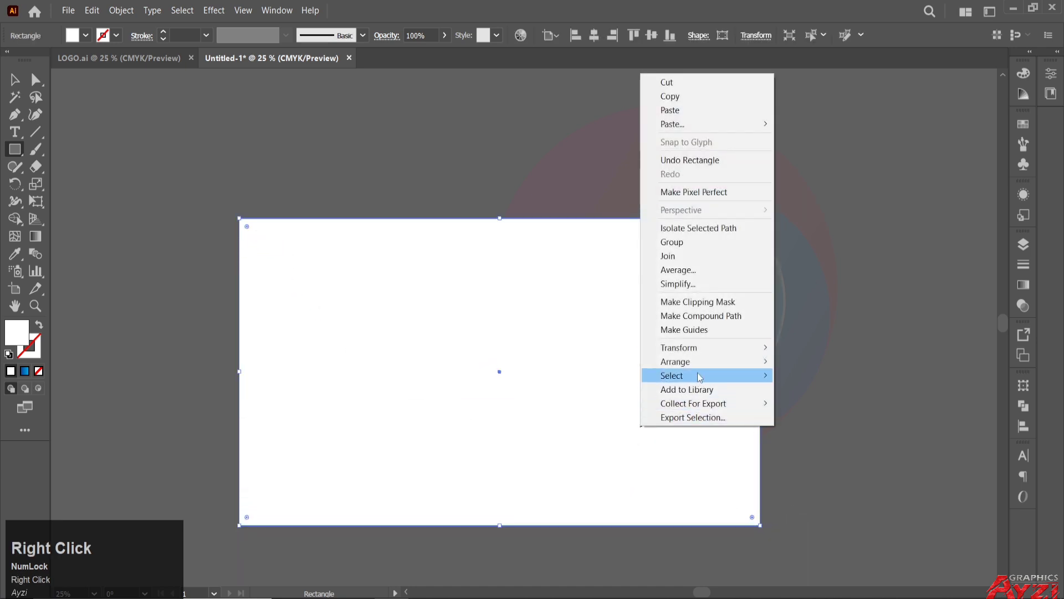
{"action": "mouse_move", "coordinate": [697, 363]}
{"action": "left_click", "coordinate": [816, 404]}
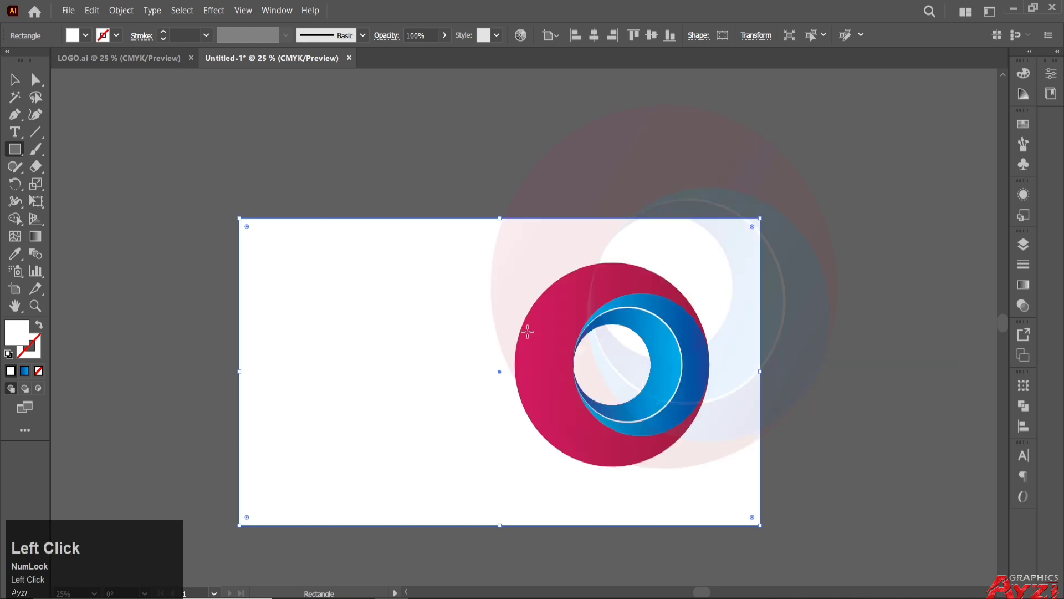
Select the white background rectangle and lock it
{"action": "left_click", "coordinate": [12, 72]}
{"action": "left_click", "coordinate": [274, 128]}
{"action": "left_click", "coordinate": [307, 243]}
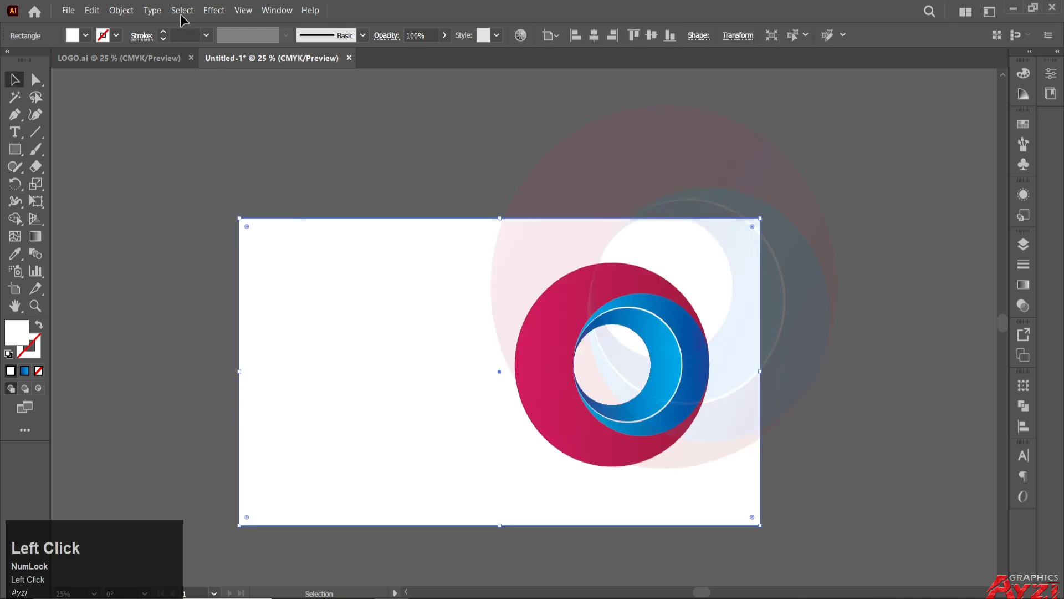
{"action": "left_click", "coordinate": [117, 10]}
{"action": "mouse_move", "coordinate": [181, 113]}
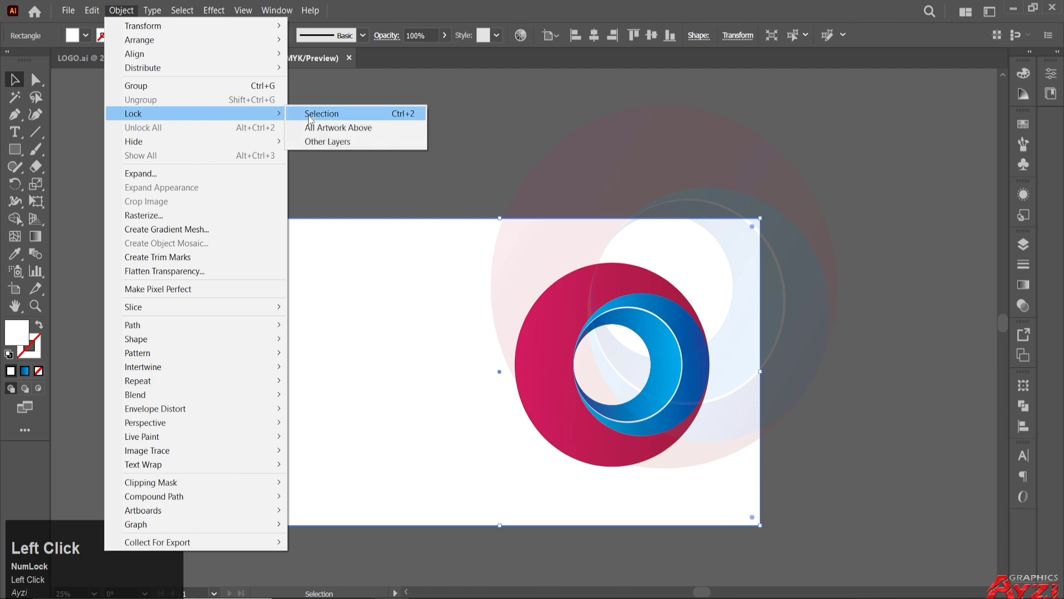
{"action": "left_click", "coordinate": [311, 115]}
Try to cut the faded logo copy at the artboard's edge with the Shape Builder, and deselect it
{"action": "left_click_drag", "start_coordinate": [454, 142], "coordinate": [544, 230]}
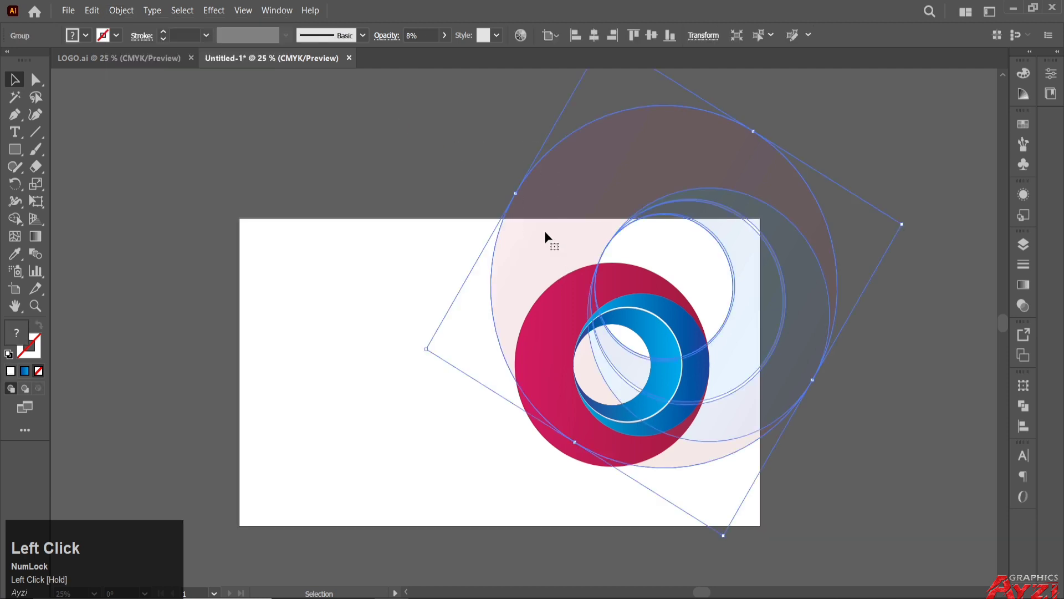
{"action": "left_click", "coordinate": [15, 218]}
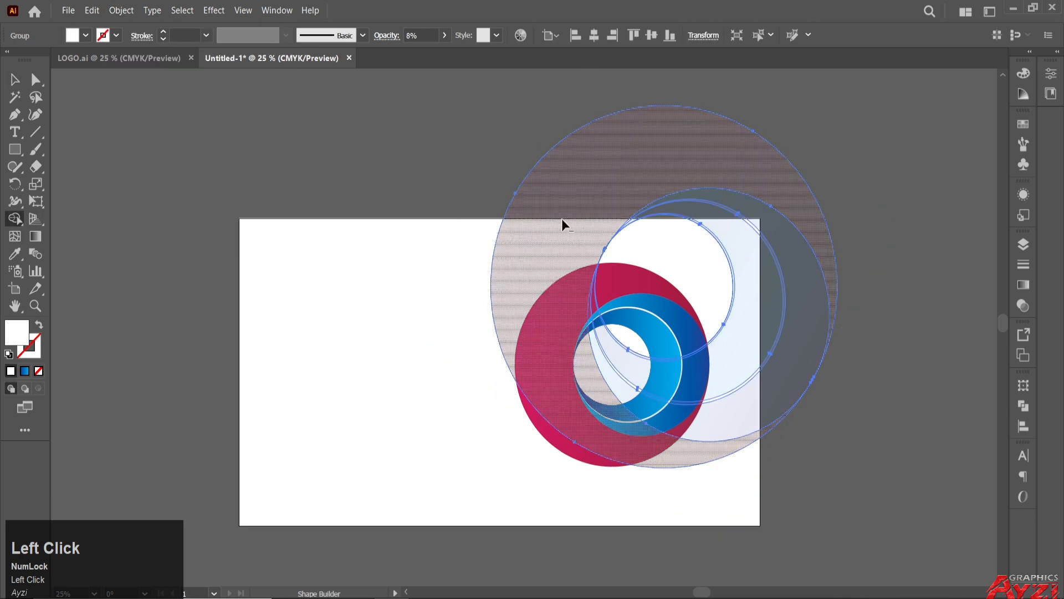
{"action": "left_click", "coordinate": [534, 185]}
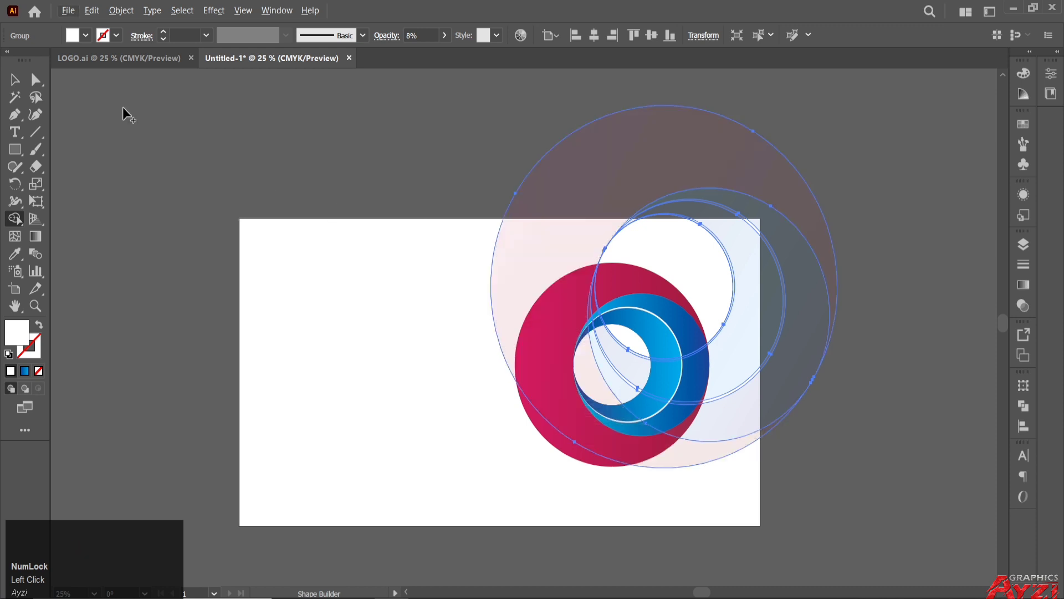
{"action": "left_click", "coordinate": [15, 79]}
{"action": "left_click", "coordinate": [410, 158]}
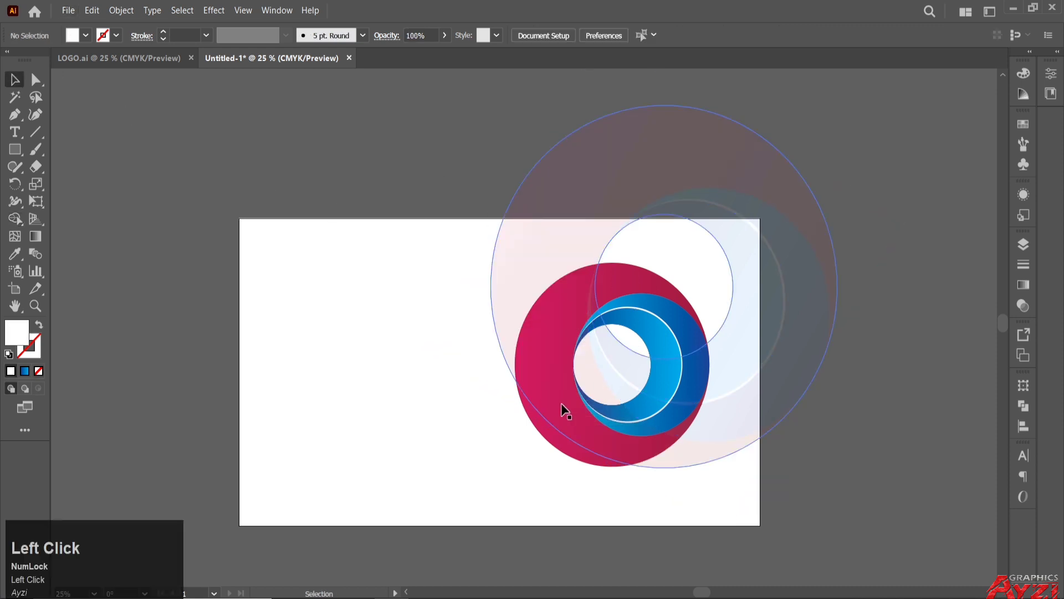
Bring the small full-colour logo to the front of the stacking order and deselect it
{"action": "left_click", "coordinate": [551, 442]}
{"action": "right_click", "coordinate": [552, 440]}
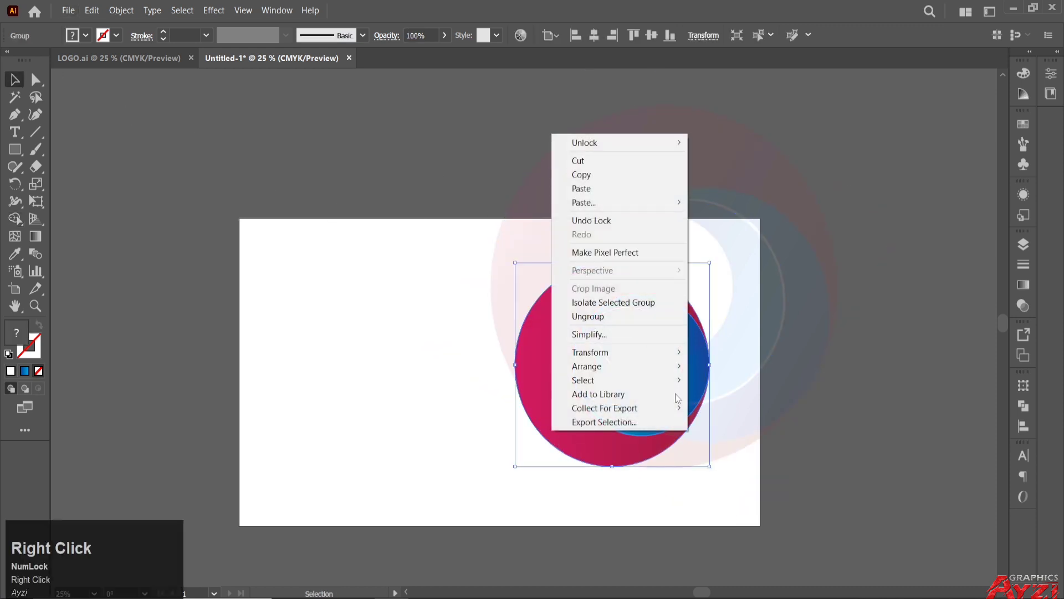
{"action": "mouse_move", "coordinate": [634, 368]}
{"action": "left_click", "coordinate": [748, 373]}
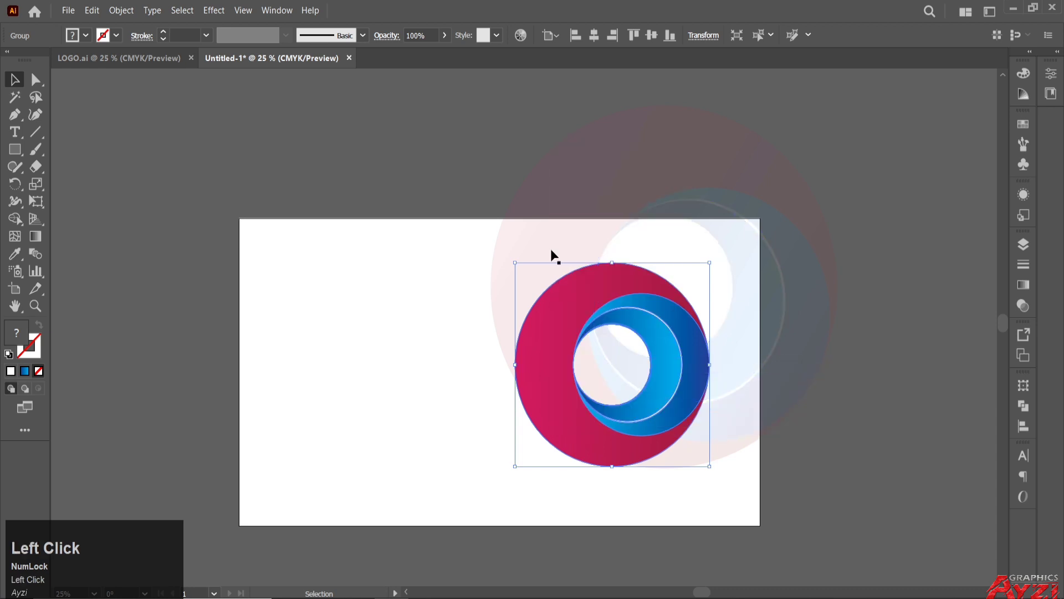
{"action": "left_click", "coordinate": [389, 133]}
Unlock all locked objects
{"action": "left_click", "coordinate": [121, 10]}
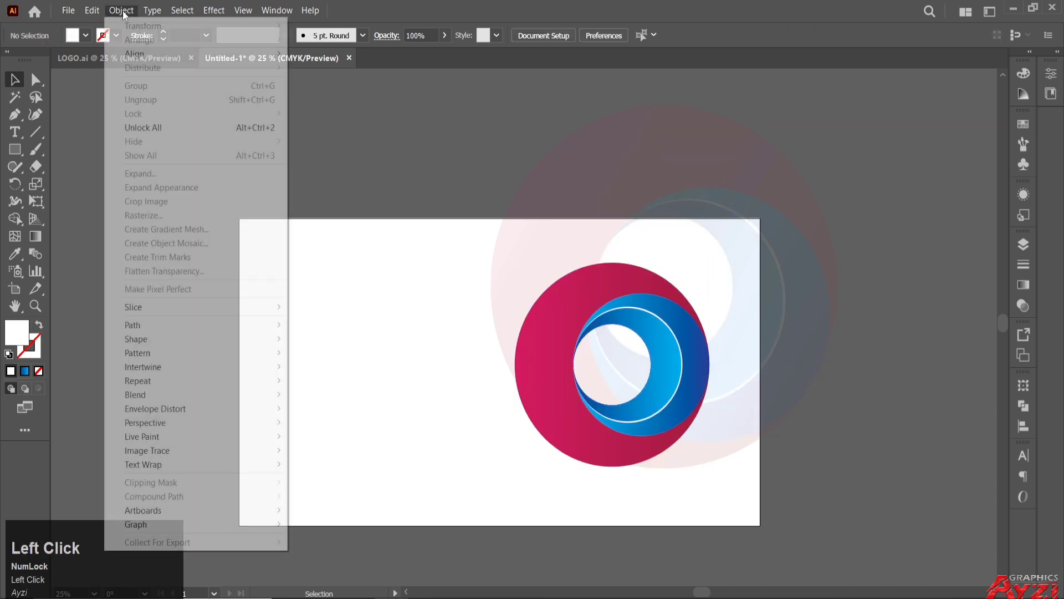
{"action": "left_click", "coordinate": [158, 123]}
{"action": "left_click", "coordinate": [432, 190]}
Select the background rectangle with the faded logo copy and remove the copy's large areas outside the artboard using the Shape Builder
{"action": "left_click_drag", "start_coordinate": [409, 219], "coordinate": [548, 244]}
{"action": "left_click", "coordinate": [14, 220]}
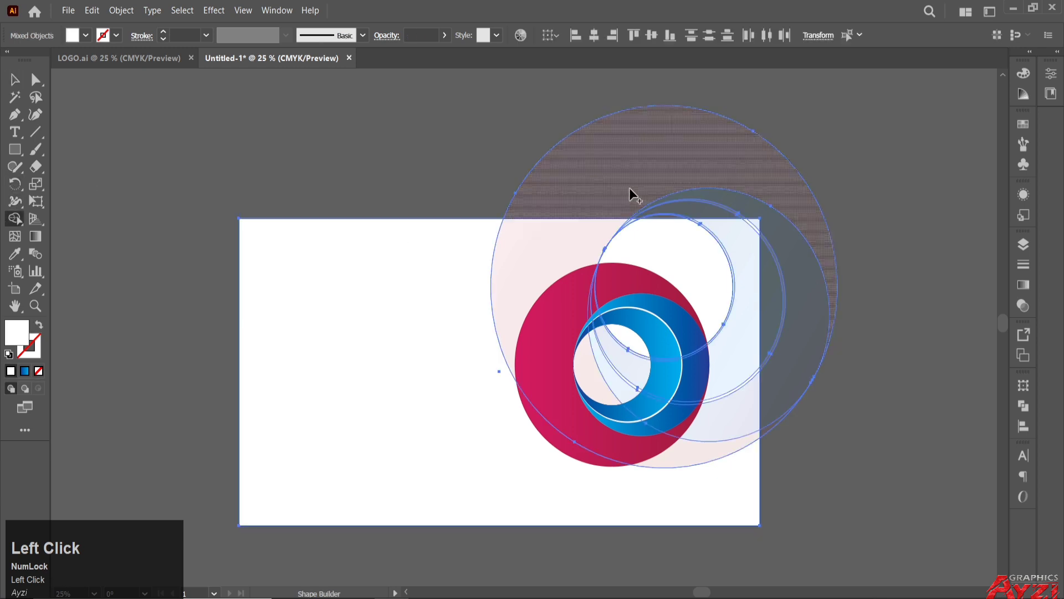
{"action": "left_click", "coordinate": [540, 178], "text": "alt"}
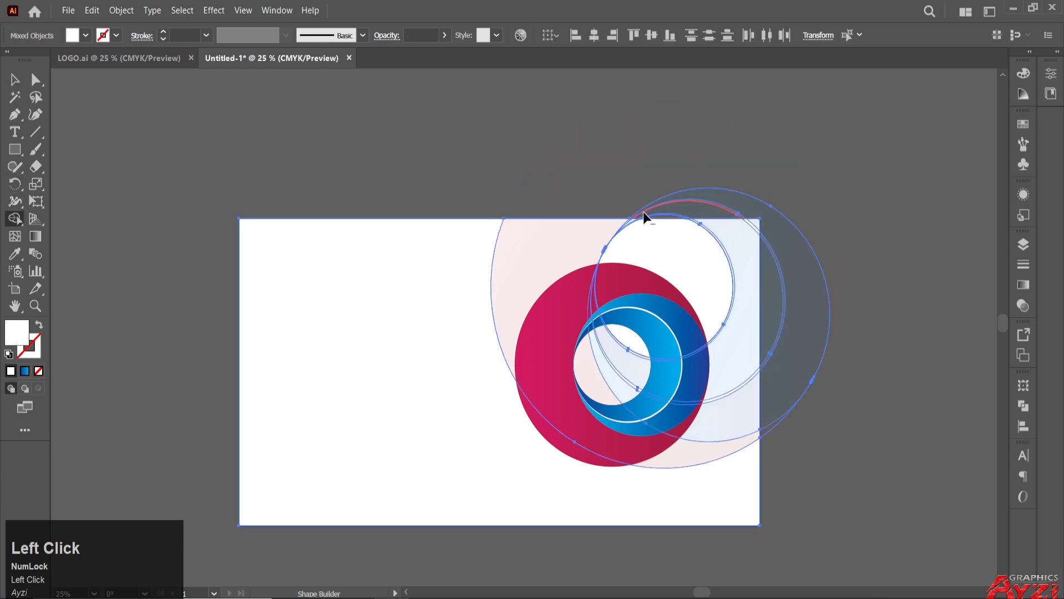
{"action": "left_click_drag", "start_coordinate": [793, 207], "coordinate": [807, 229]}
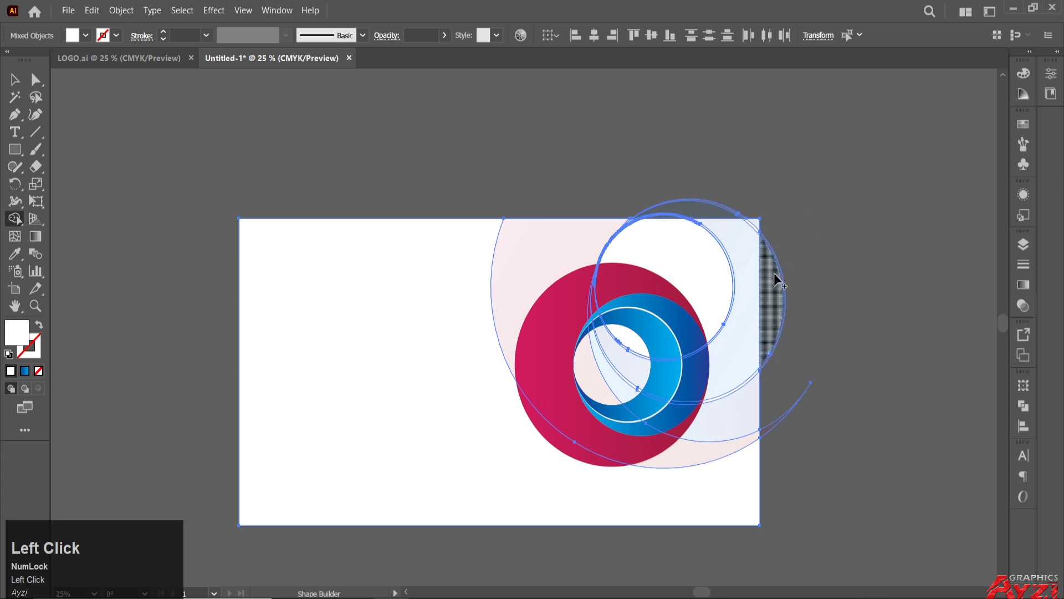
{"action": "left_click", "coordinate": [783, 438], "text": "alt"}
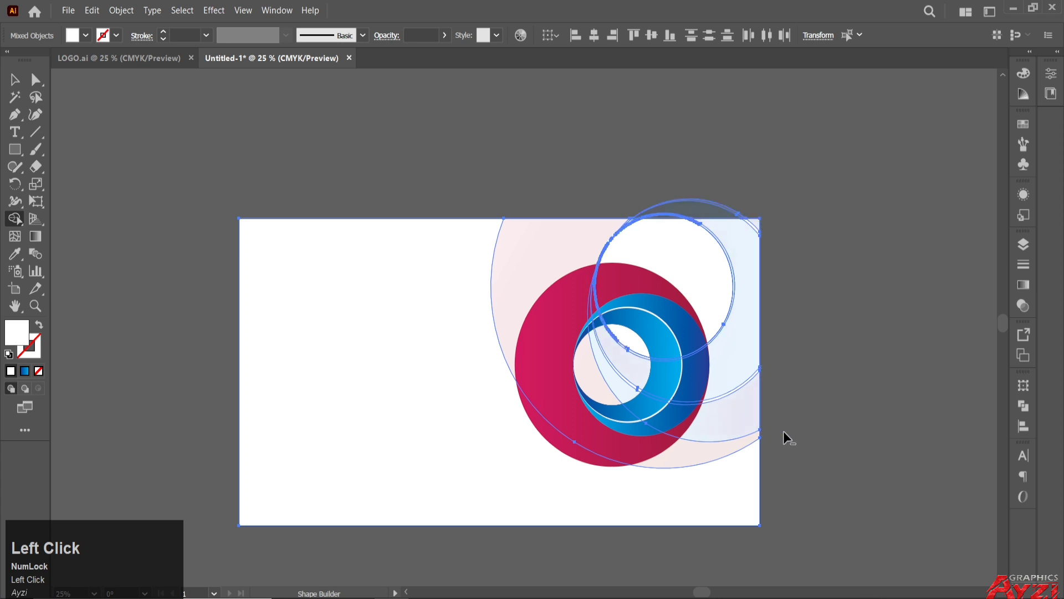
Remove the remaining slivers of the faded copy above the artboard's top edge with the Shape Builder, and deselect everything
{"action": "scroll", "coordinate": [713, 188], "scroll_direction": "up", "scroll_amount": 2}
{"action": "mouse_move", "coordinate": [683, 248]}
{"action": "left_mouse_down"}
{"action": "mouse_move", "coordinate": [637, 261]}
{"action": "mouse_move", "coordinate": [664, 239]}
{"action": "left_mouse_up"}
{"action": "scroll", "coordinate": [693, 234], "scroll_direction": "up", "scroll_amount": 1}
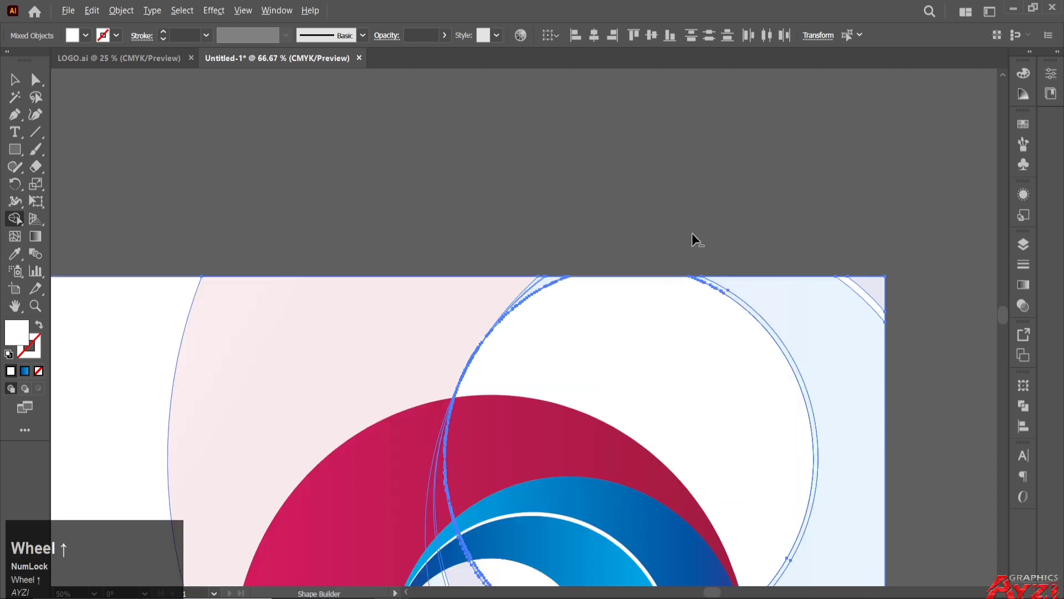
{"action": "scroll", "coordinate": [690, 233], "scroll_direction": "down", "scroll_amount": 4}
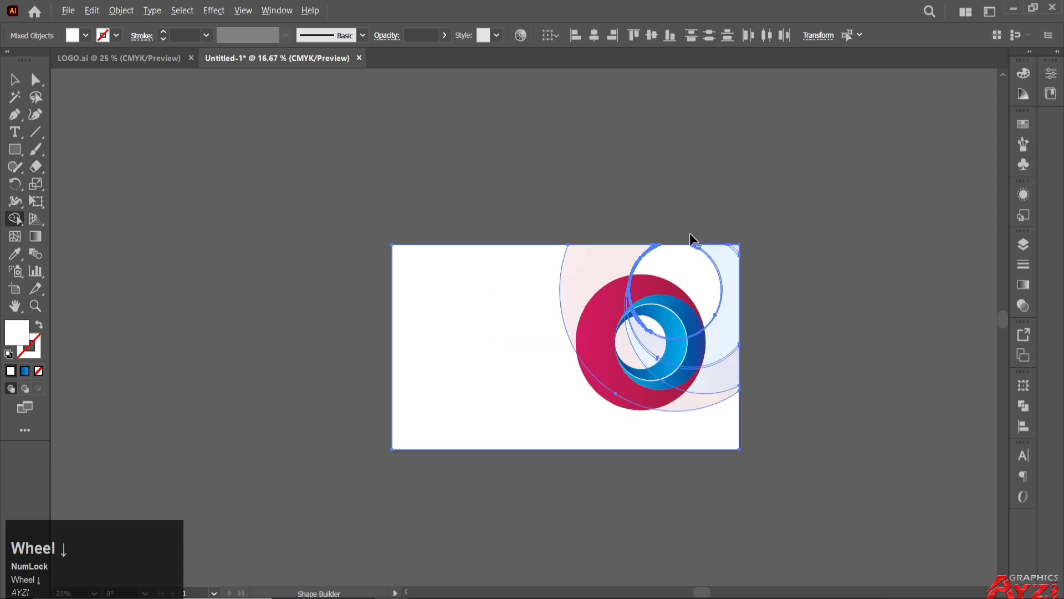
{"action": "left_click", "coordinate": [14, 79]}
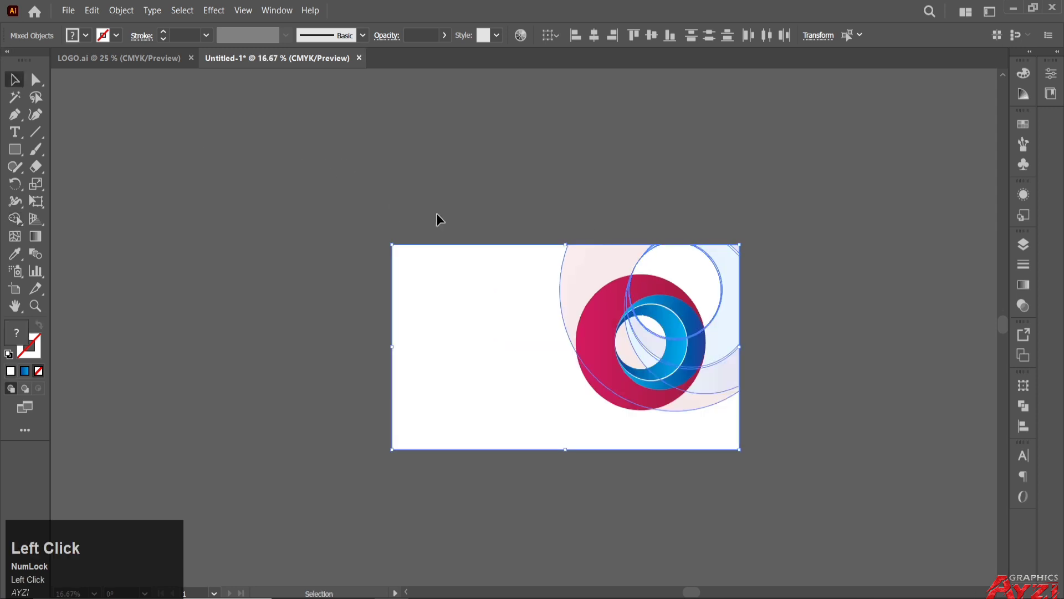
{"action": "left_click_drag", "start_coordinate": [604, 223], "coordinate": [606, 198]}
{"action": "scroll", "coordinate": [649, 200], "scroll_direction": "up", "scroll_amount": 2}
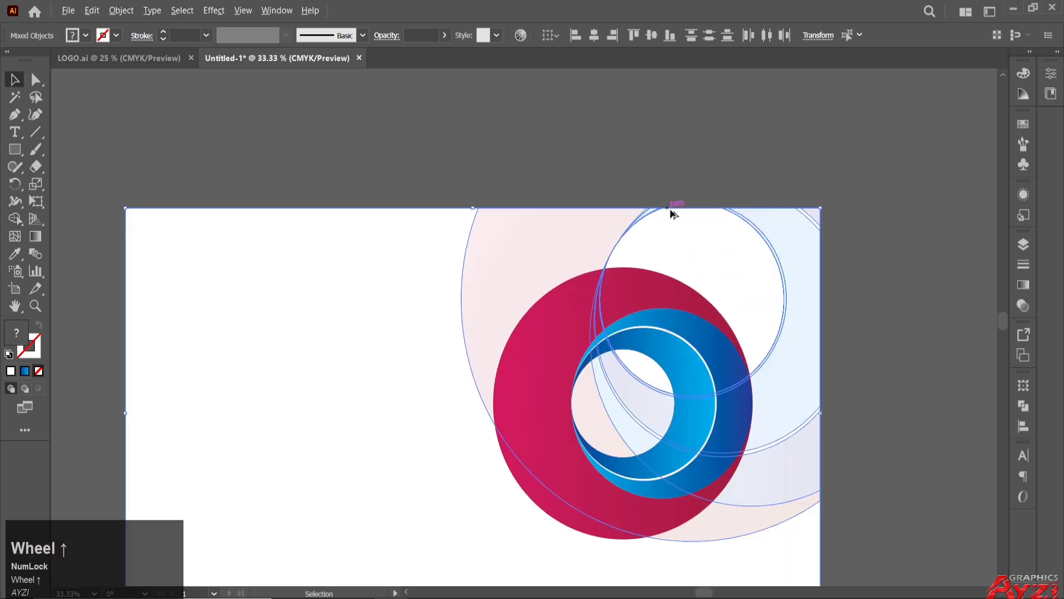
{"action": "left_click", "coordinate": [701, 171]}
{"action": "left_click", "coordinate": [697, 133]}
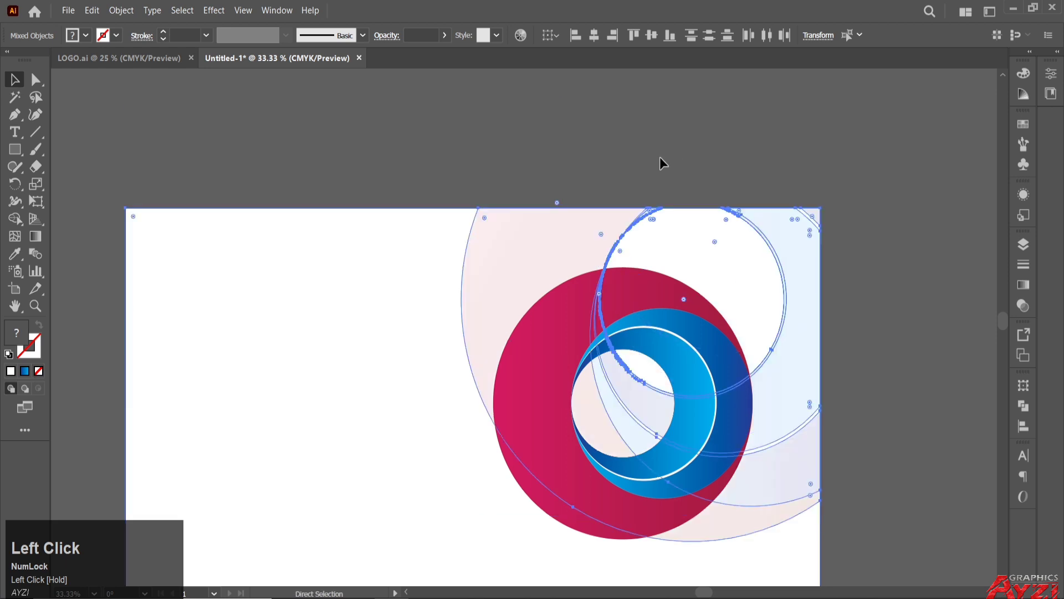
{"action": "left_click", "coordinate": [659, 158]}
{"action": "scroll", "coordinate": [646, 190], "scroll_direction": "down", "scroll_amount": 3}
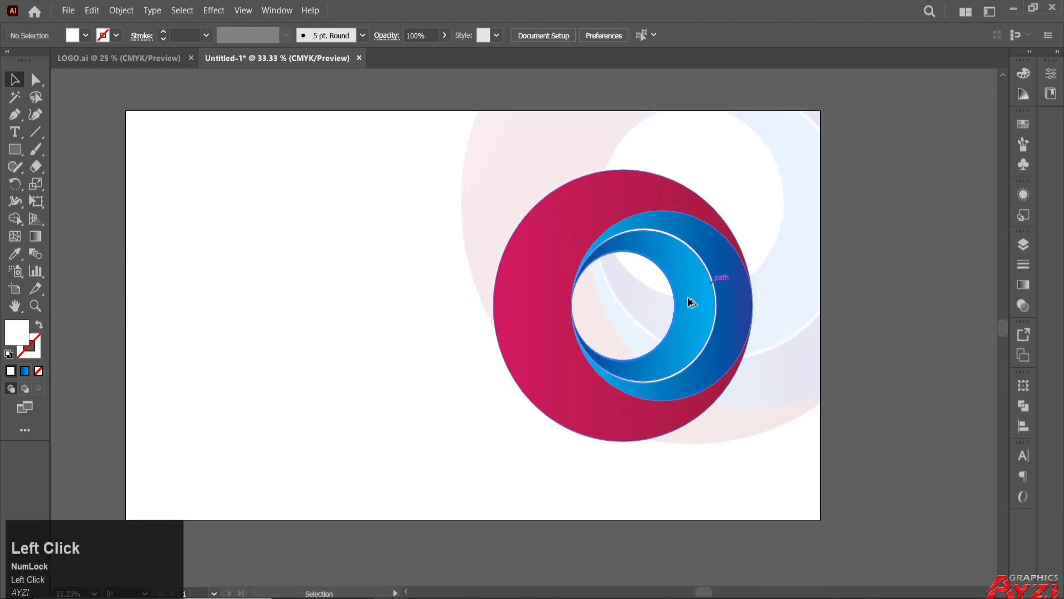
Duplicate the full-colour logo toward the lower left and rotate the duplicate a quarter turn counterclockwise
{"action": "left_click_drag", "start_coordinate": [689, 302], "coordinate": [590, 338]}
{"action": "left_click_drag", "start_coordinate": [658, 206], "coordinate": [447, 178]}
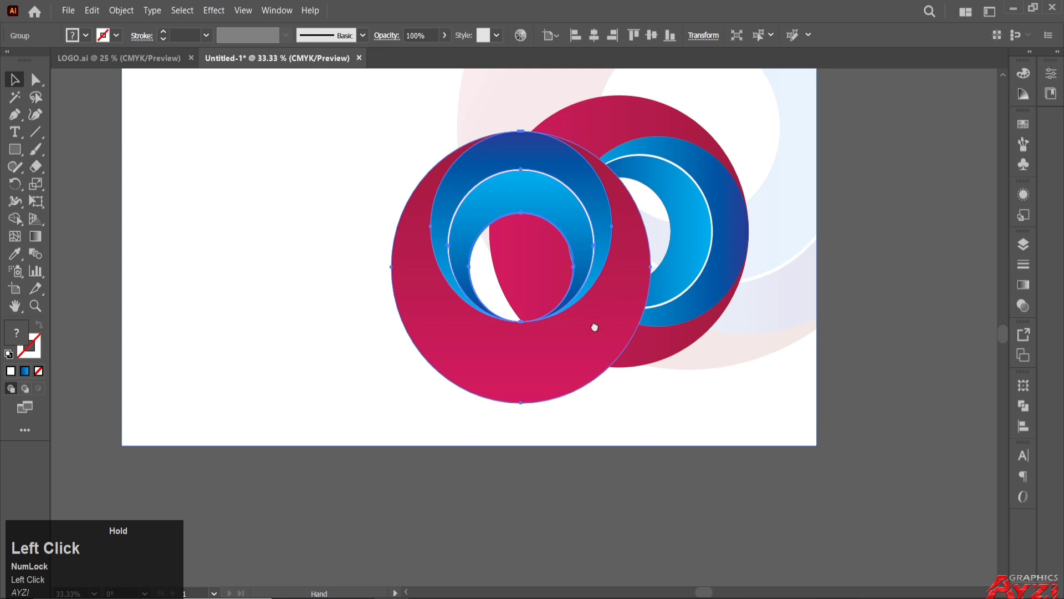
{"action": "left_click_drag", "start_coordinate": [592, 315], "coordinate": [627, 376]}
Move the rotated logo duplicate directly below the upright logo, centred on it and touching its bottom edge
{"action": "left_click", "coordinate": [466, 439]}
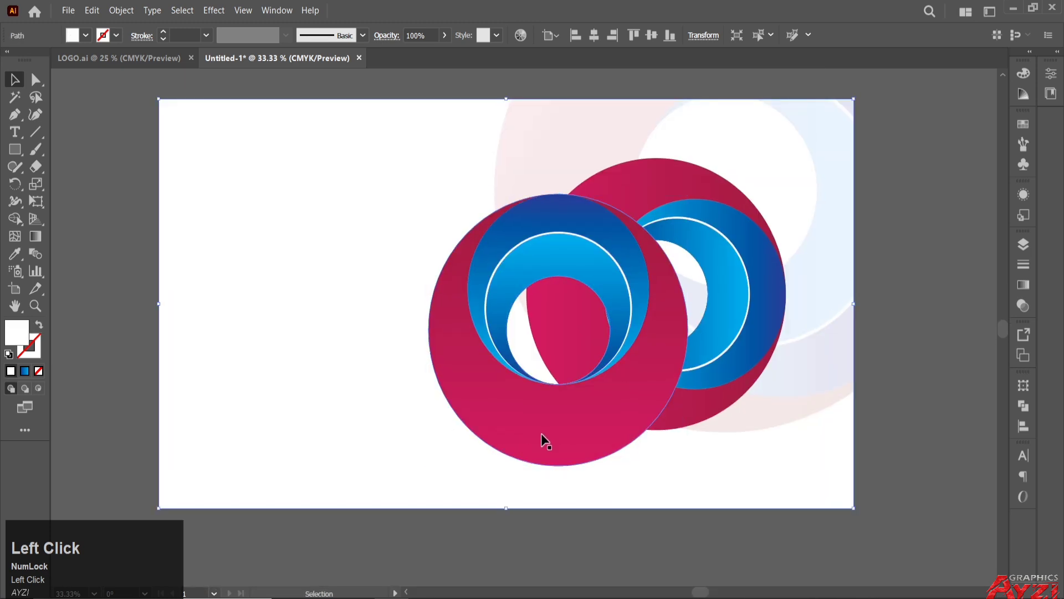
{"action": "mouse_move", "coordinate": [561, 427]}
{"action": "left_mouse_down"}
{"action": "mouse_move", "coordinate": [633, 597]}
{"action": "mouse_move", "coordinate": [646, 582]}
{"action": "mouse_move", "coordinate": [626, 580]}
{"action": "mouse_move", "coordinate": [552, 418]}
{"action": "left_mouse_up"}
{"action": "scroll", "coordinate": [687, 417], "scroll_direction": "down", "scroll_amount": 2}
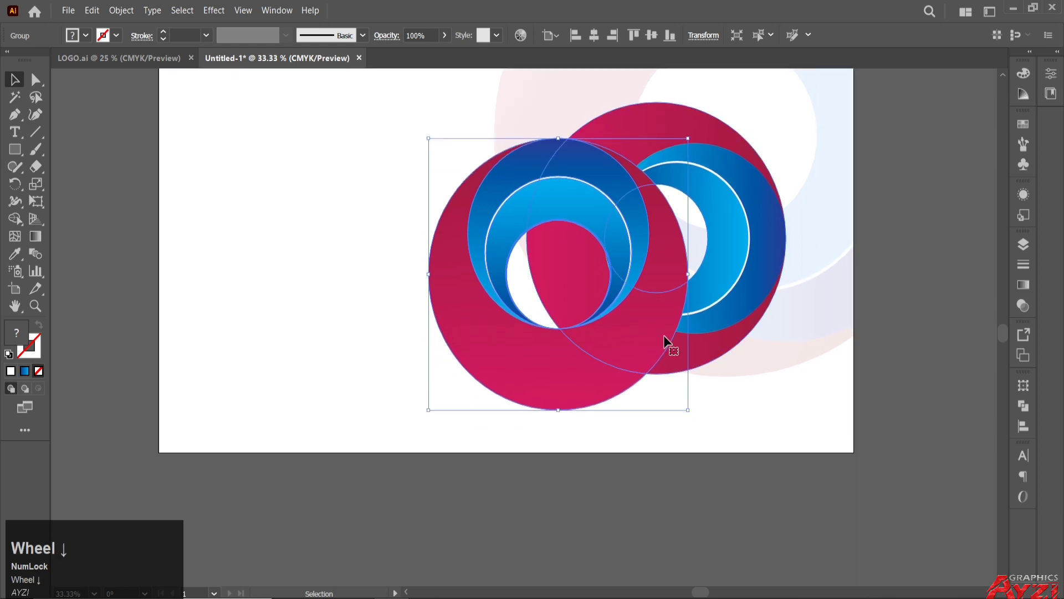
{"action": "left_click", "coordinate": [659, 282]}
{"action": "left_click_drag", "start_coordinate": [660, 282], "coordinate": [716, 438]}
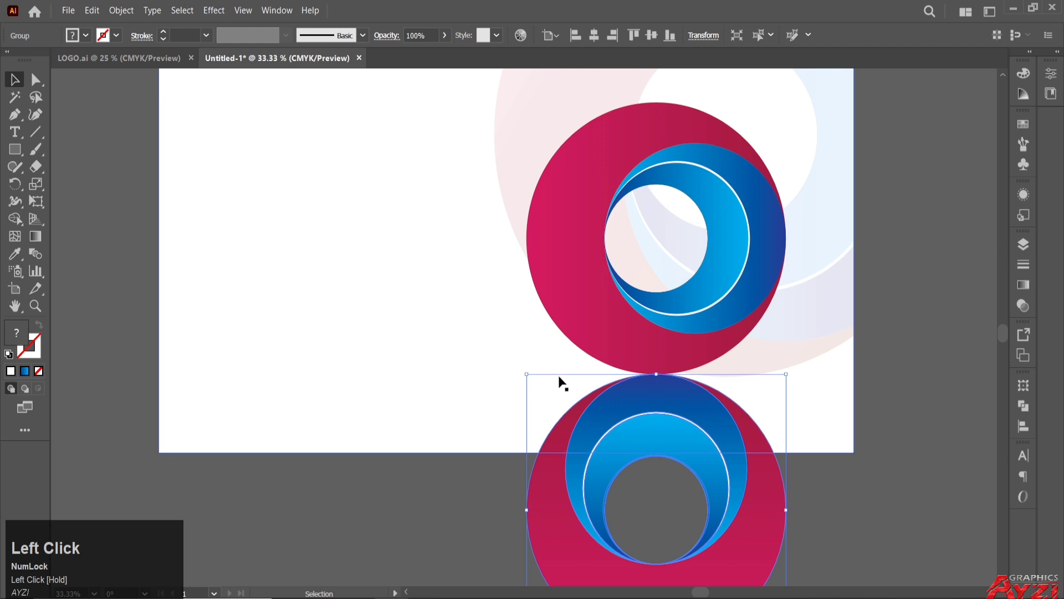
Reduce the opacity of the rotated logo duplicate below the main logo to 19% and deselect it
{"action": "left_click", "coordinate": [1023, 305]}
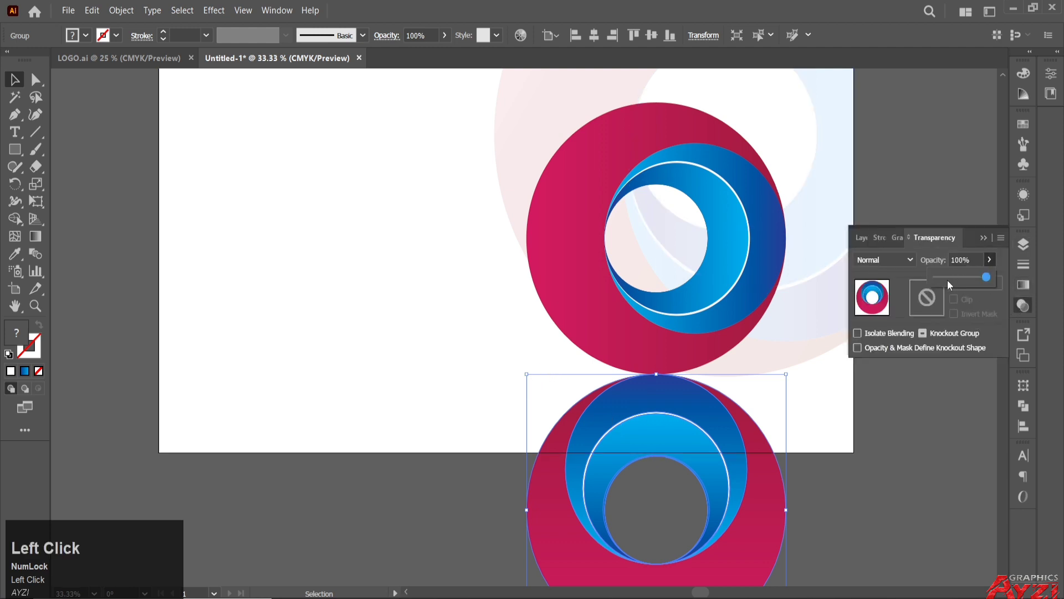
{"action": "left_click", "coordinate": [946, 278]}
{"action": "scroll", "coordinate": [958, 260], "scroll_direction": "down", "scroll_amount": 1}
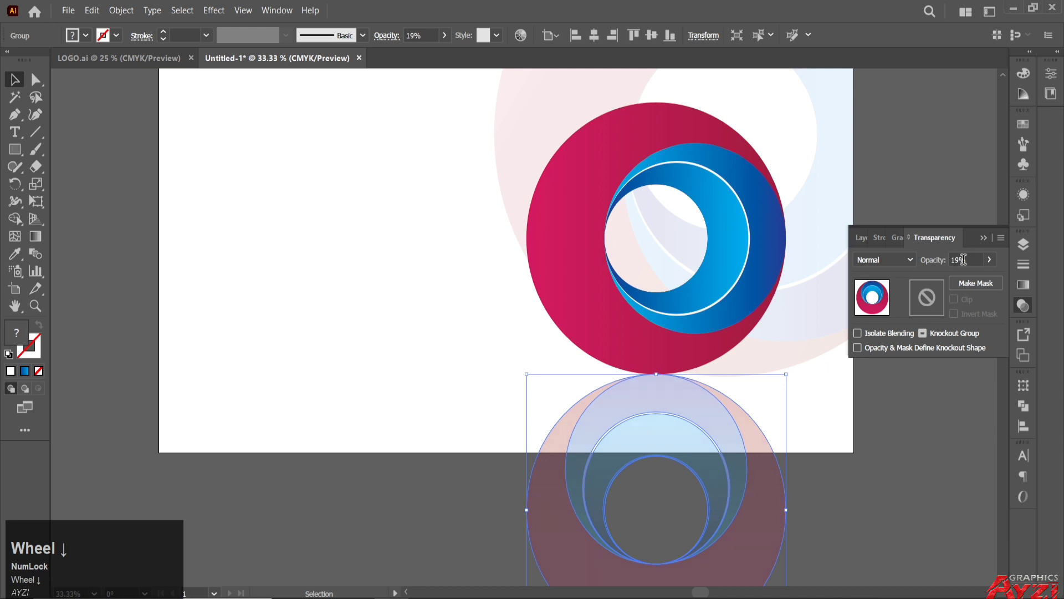
{"action": "left_click", "coordinate": [984, 239]}
{"action": "left_click_drag", "start_coordinate": [927, 196], "coordinate": [880, 169]}
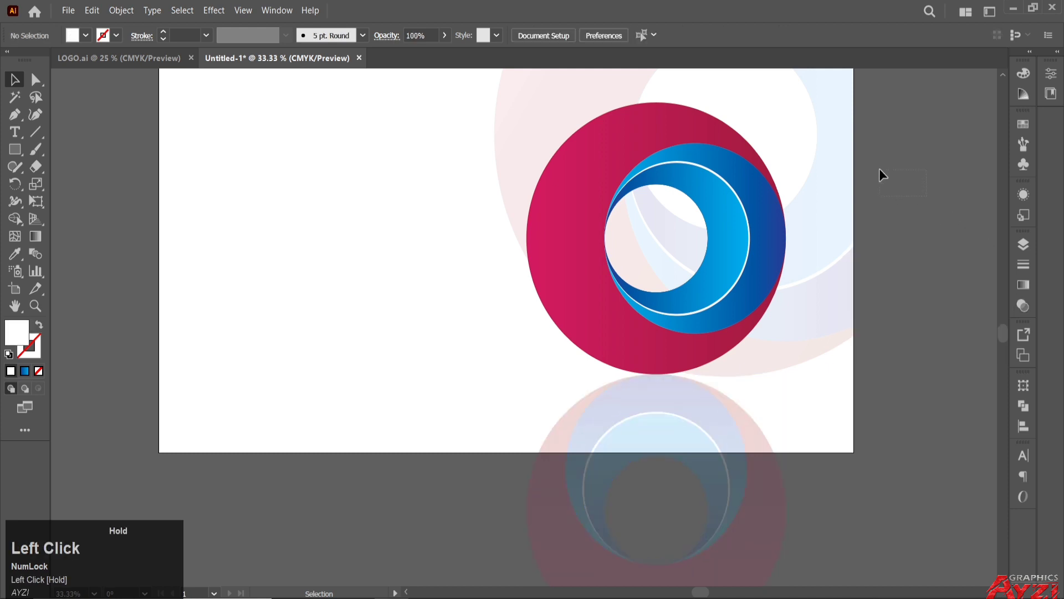
Select the background rectangle with the faded reflection and remove the reflection's parts below the artboard using the Shape Builder, leaving nothing selected
{"action": "left_click_drag", "start_coordinate": [879, 244], "coordinate": [867, 193]}
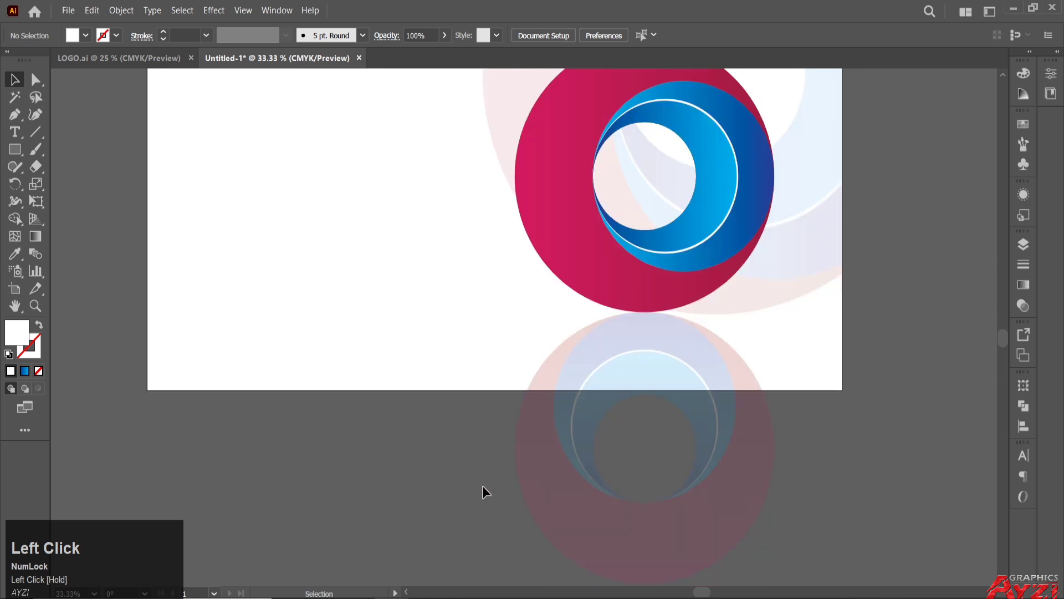
{"action": "left_click_drag", "start_coordinate": [535, 386], "coordinate": [549, 370]}
{"action": "left_click", "coordinate": [15, 218]}
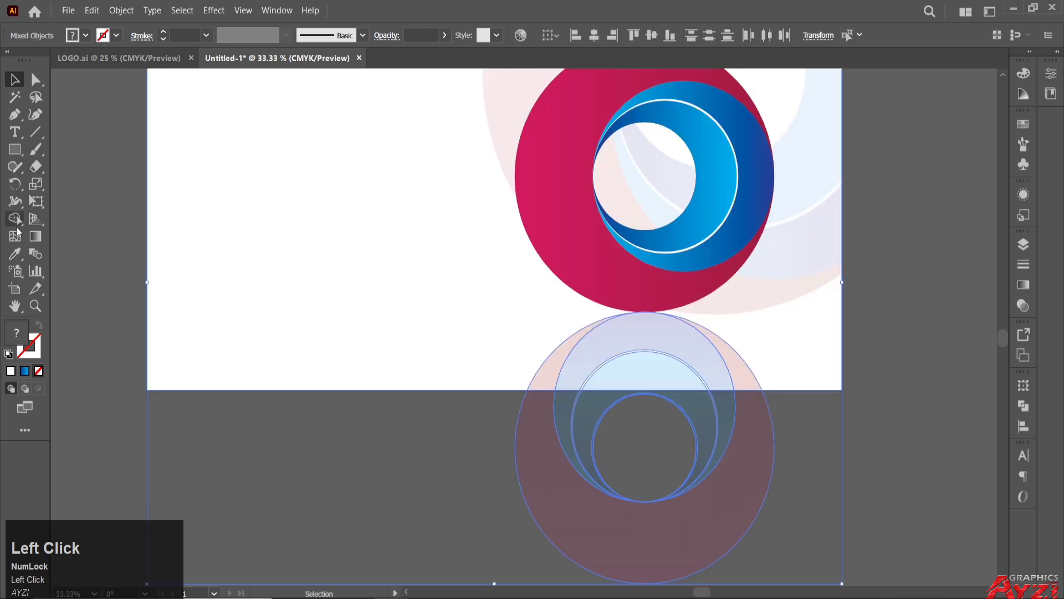
{"action": "mouse_move", "coordinate": [628, 428]}
{"action": "left_mouse_down"}
{"action": "mouse_move", "coordinate": [780, 429]}
{"action": "mouse_move", "coordinate": [747, 429]}
{"action": "left_mouse_up"}
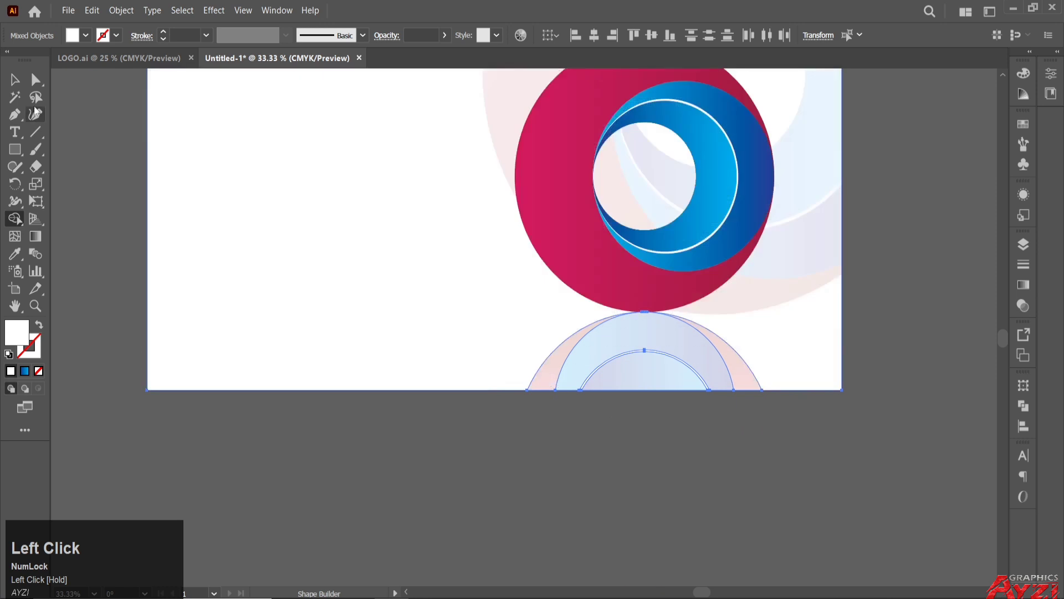
{"action": "left_click", "coordinate": [15, 79]}
{"action": "scroll", "coordinate": [528, 382], "scroll_direction": "down", "scroll_amount": 1}
{"action": "mouse_move", "coordinate": [520, 247]}
{"action": "left_mouse_down"}
{"action": "mouse_move", "coordinate": [620, 274]}
{"action": "mouse_move", "coordinate": [518, 245]}
{"action": "left_mouse_up"}
{"action": "left_click", "coordinate": [399, 159]}
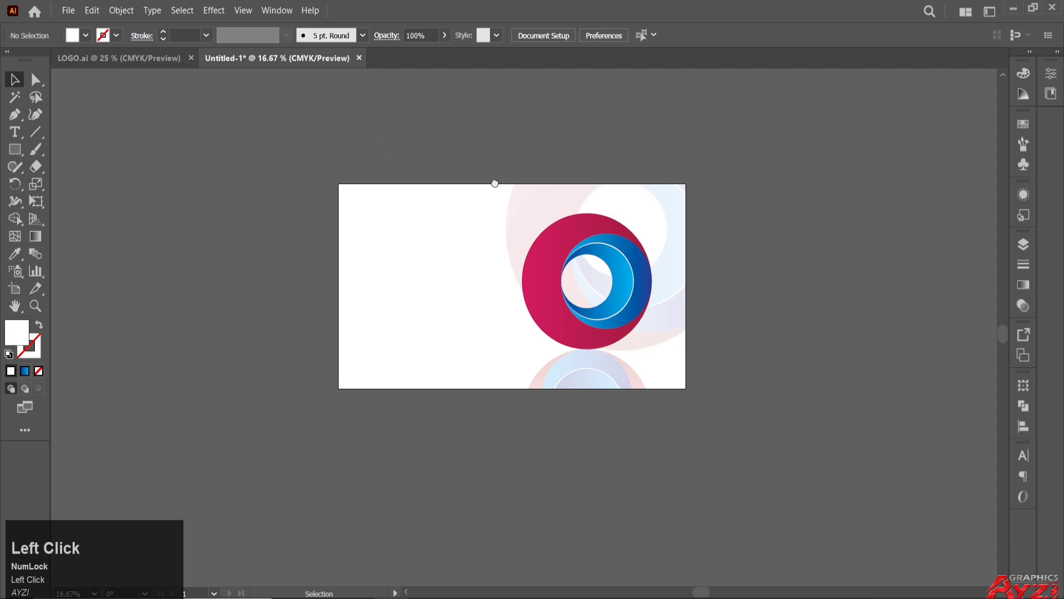
{"action": "left_click_drag", "start_coordinate": [494, 180], "coordinate": [612, 222]}
{"action": "left_click_drag", "start_coordinate": [608, 270], "coordinate": [497, 205]}
{"action": "key", "text": "ctrl+z"}
{"action": "left_click", "coordinate": [510, 182]}
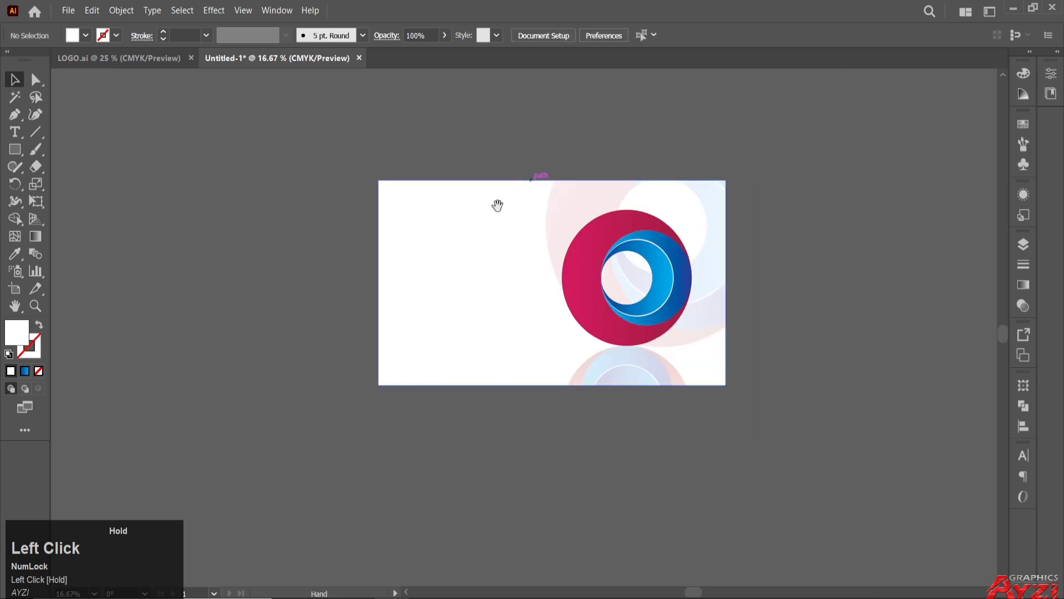
Select all the artwork except the white background rectangle and group the main logo with its two faded copies
{"action": "left_click_drag", "start_coordinate": [521, 138], "coordinate": [776, 434]}
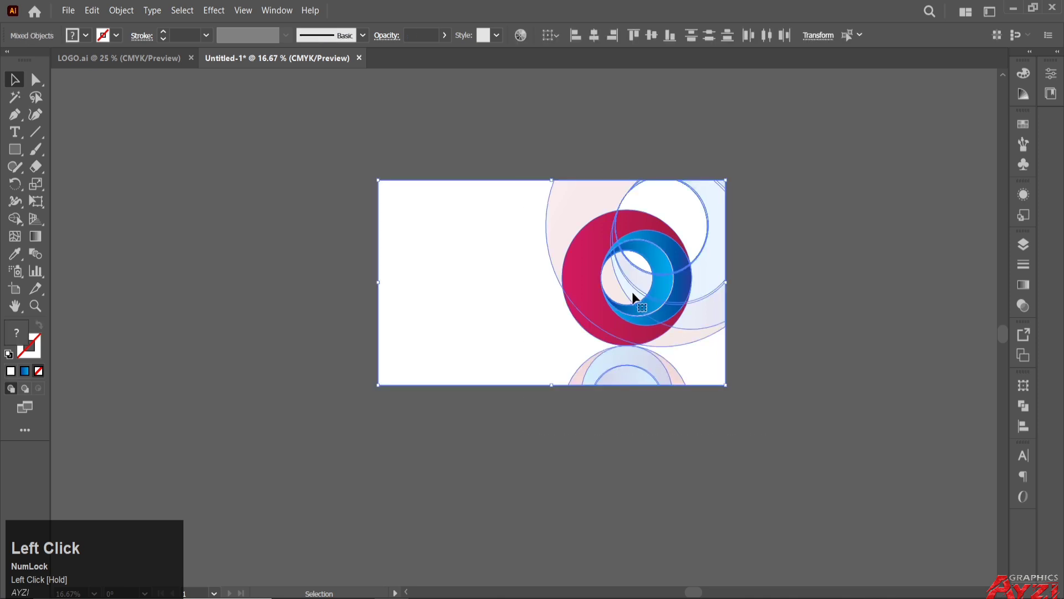
{"action": "right_click", "coordinate": [476, 255]}
{"action": "left_click", "coordinate": [477, 255]}
{"action": "right_click", "coordinate": [626, 251]}
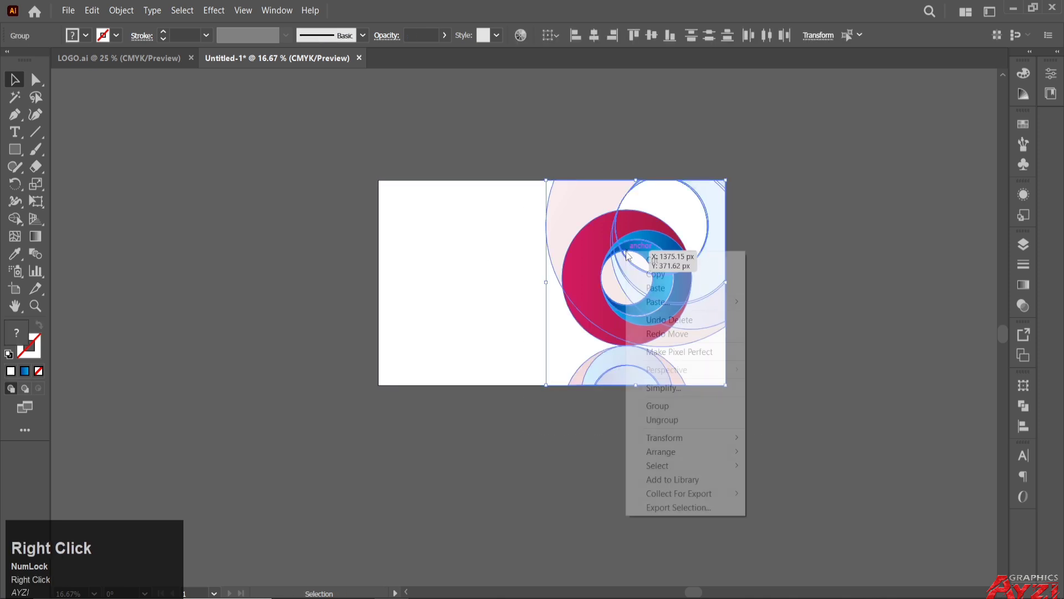
{"action": "left_click", "coordinate": [685, 407]}
Select the white background rectangle and lock it
{"action": "left_click", "coordinate": [474, 201]}
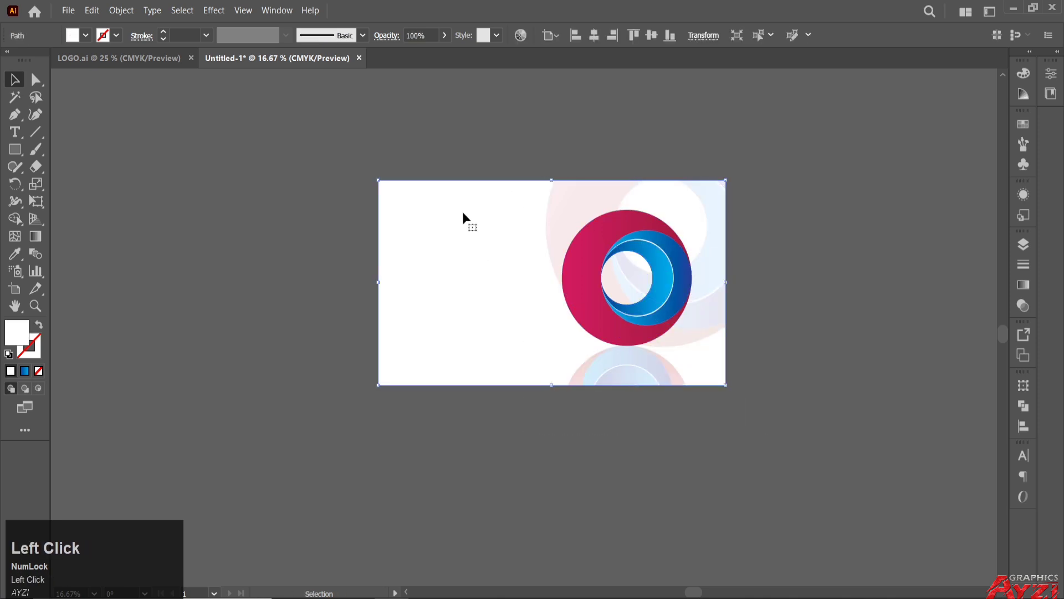
{"action": "left_click", "coordinate": [471, 235]}
{"action": "left_click", "coordinate": [122, 11]}
{"action": "mouse_move", "coordinate": [210, 117]}
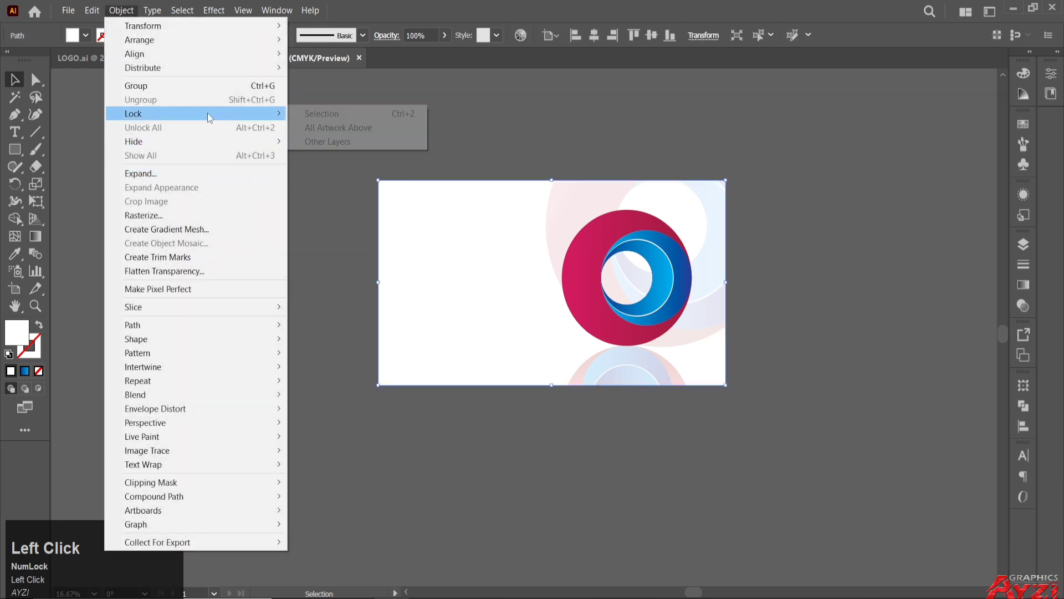
{"action": "left_click", "coordinate": [321, 113]}
Add the point text "LOGO" on the empty white area beside the logo and set its size to 72 pt
{"action": "scroll", "coordinate": [537, 218], "scroll_direction": "up", "scroll_amount": 1}
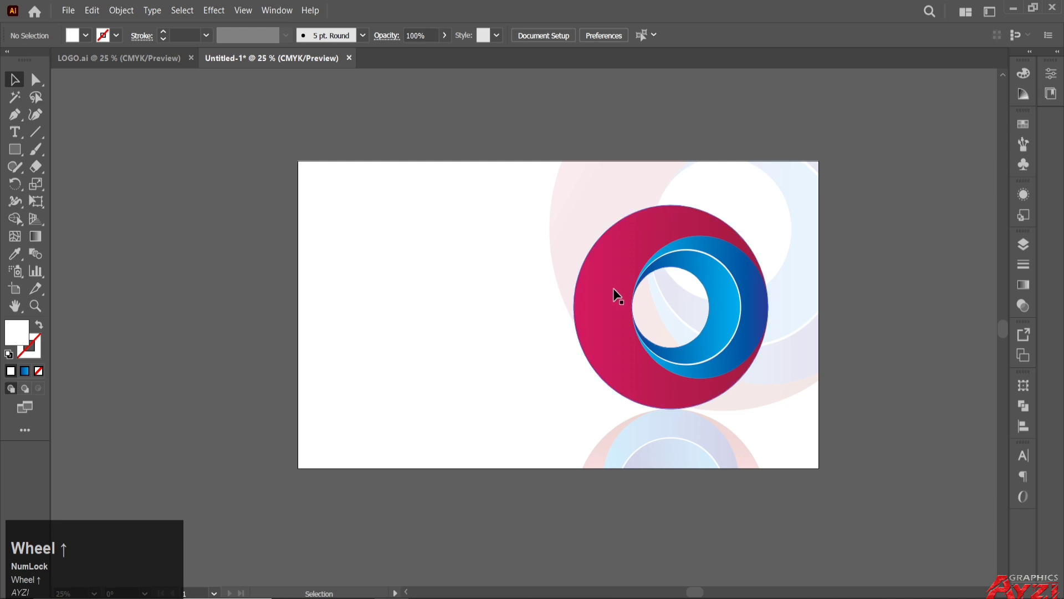
{"action": "scroll", "coordinate": [593, 291], "scroll_direction": "up", "scroll_amount": 1}
{"action": "left_click_drag", "start_coordinate": [592, 292], "coordinate": [564, 276]}
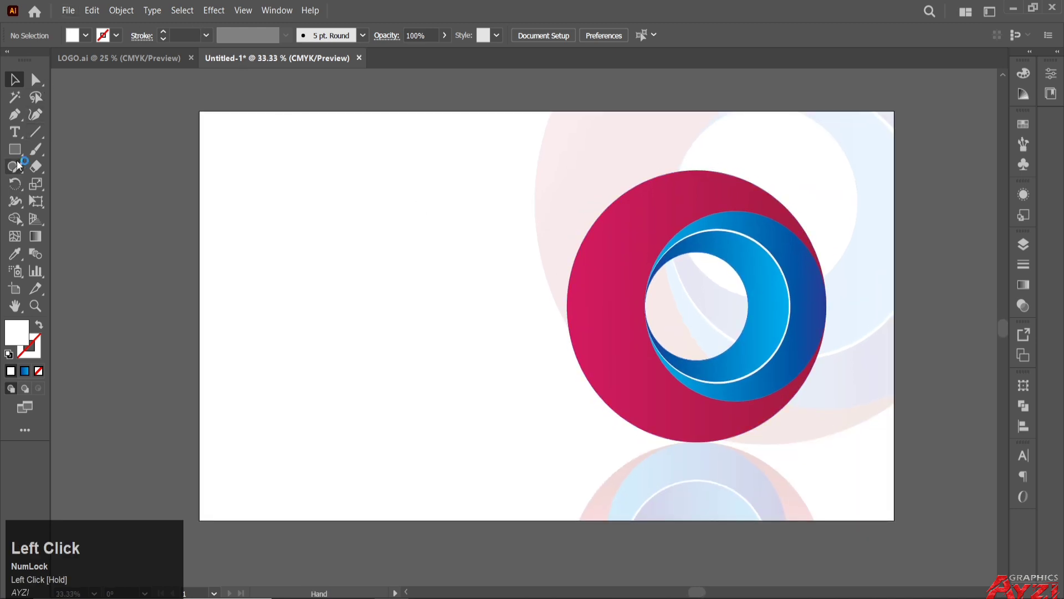
{"action": "left_click", "coordinate": [15, 133]}
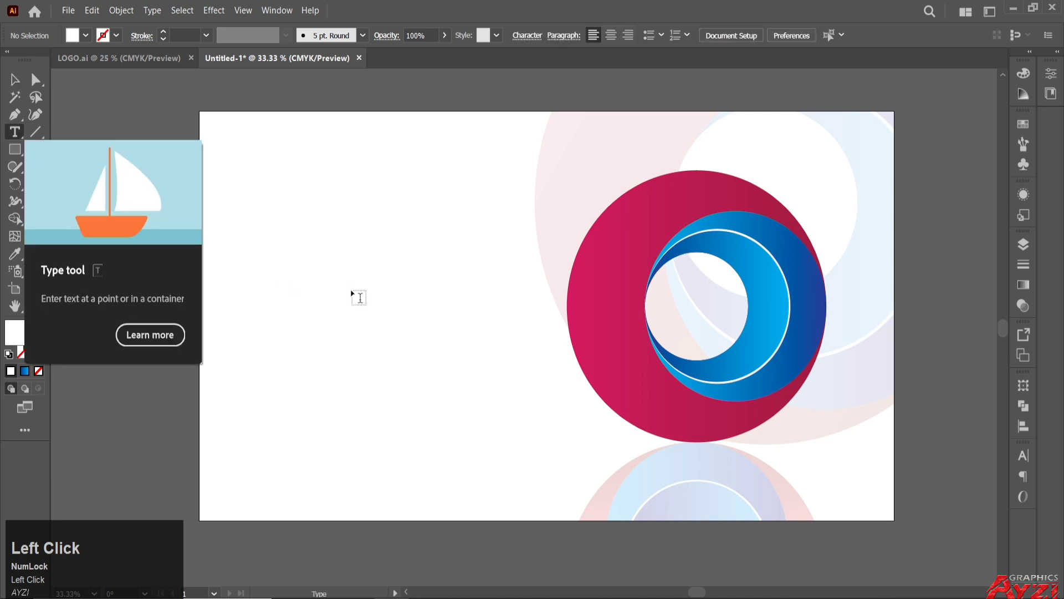
{"action": "left_click", "coordinate": [294, 280]}
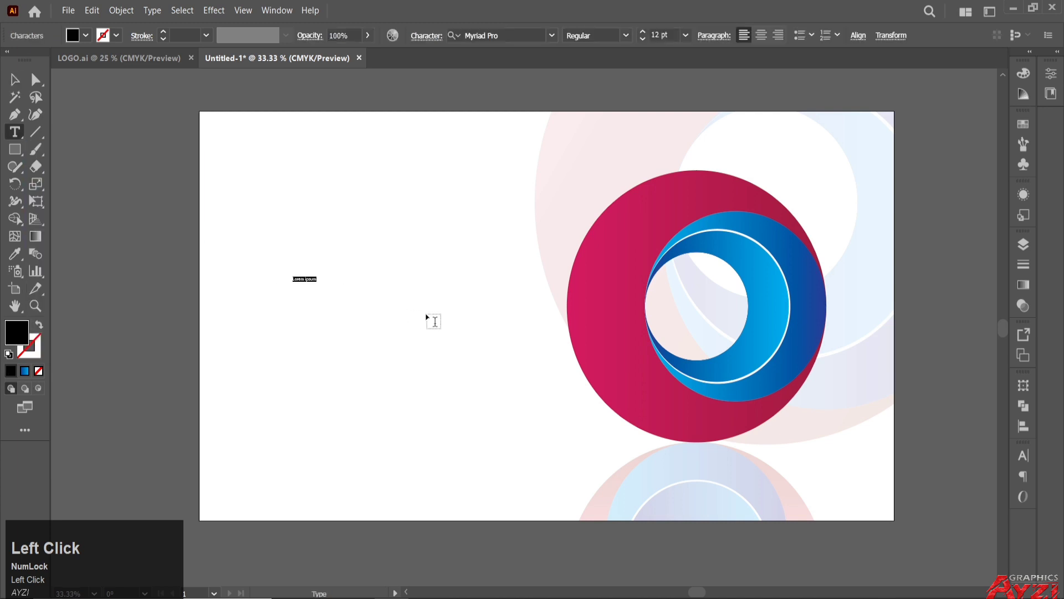
{"action": "type", "text": "LOG"}
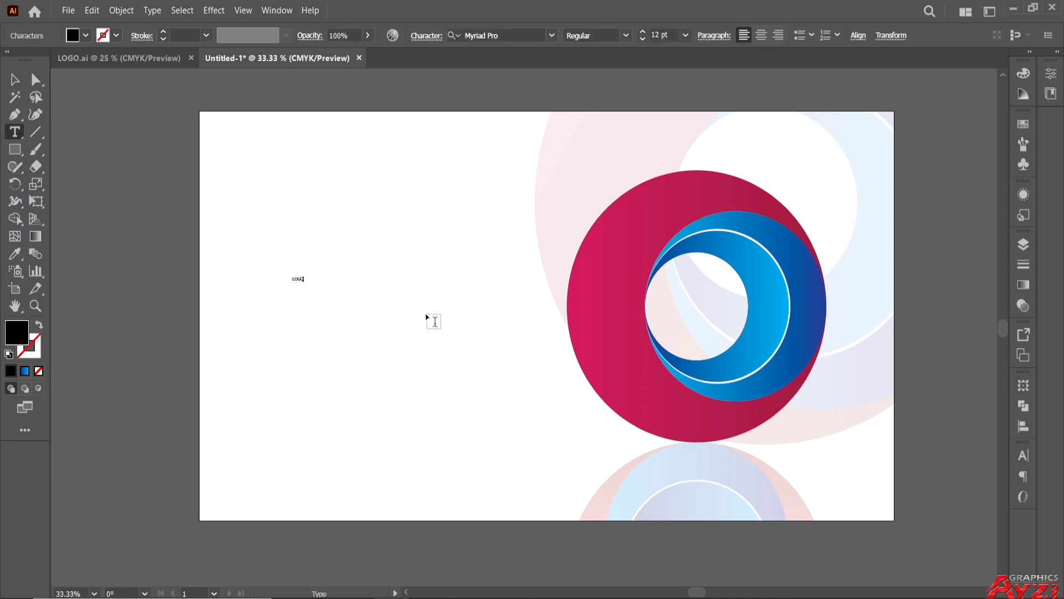
{"action": "type", "text": "O"}
{"action": "left_click", "coordinate": [297, 278]}
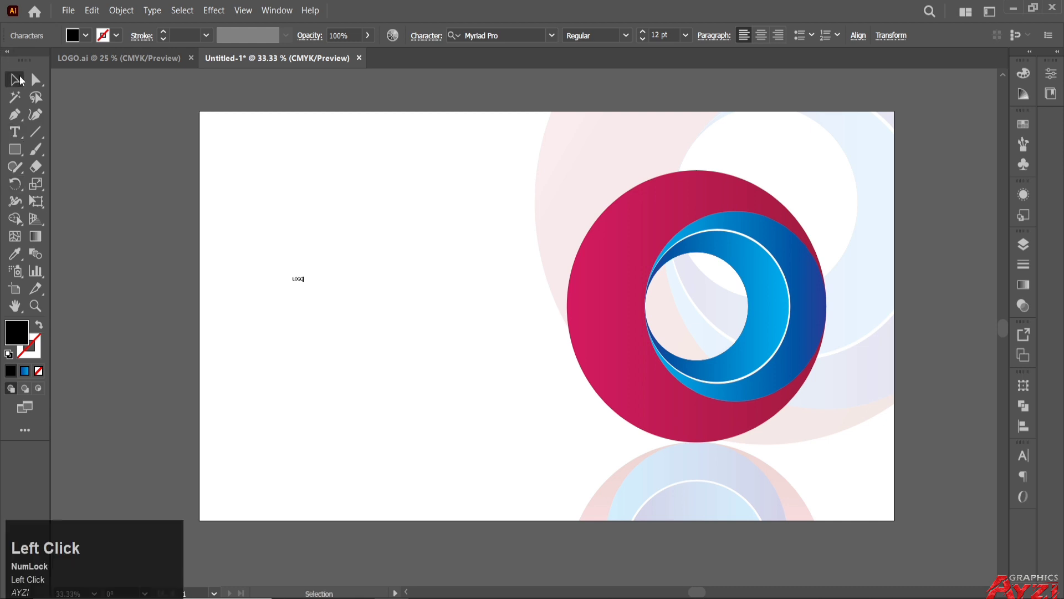
{"action": "left_click", "coordinate": [686, 36]}
{"action": "left_click", "coordinate": [703, 277]}
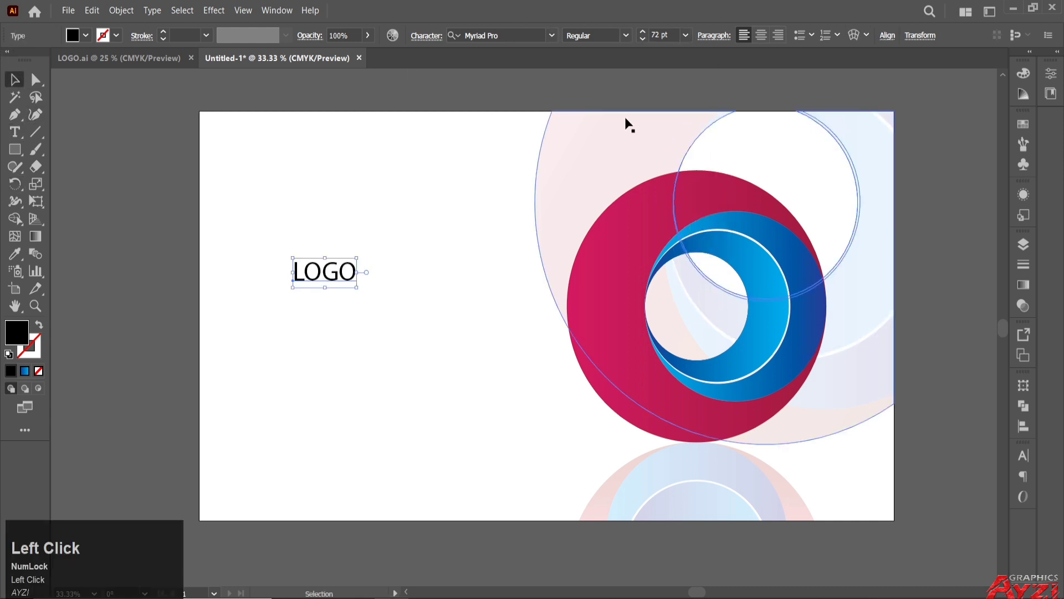
Set the LOGO text's font to Myriad Variable Concept in the Bold style
{"action": "left_click", "coordinate": [552, 36]}
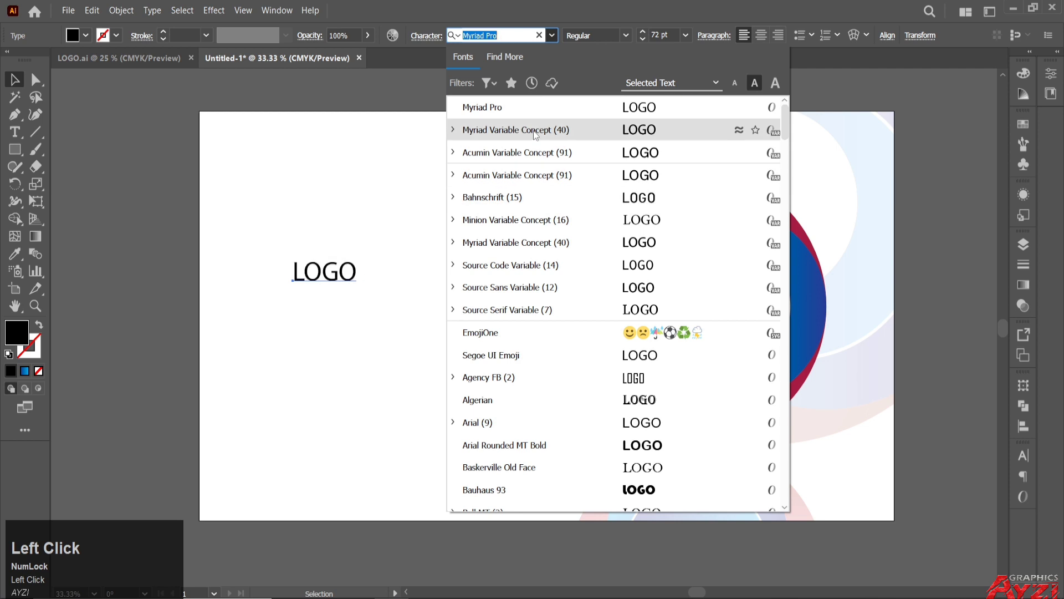
{"action": "left_click", "coordinate": [536, 130]}
{"action": "left_click", "coordinate": [680, 37]}
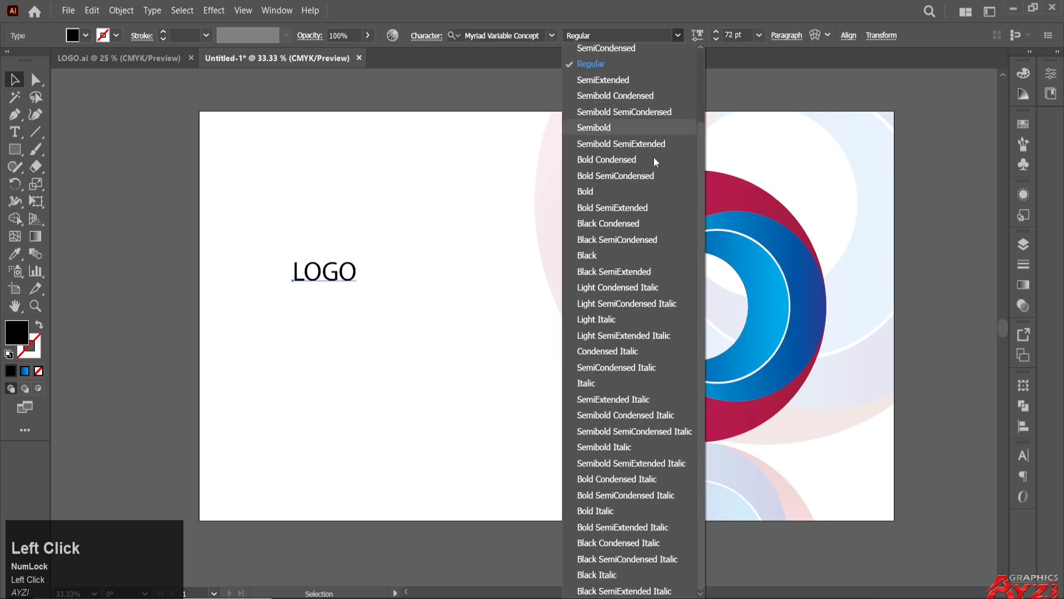
{"action": "left_click", "coordinate": [615, 188]}
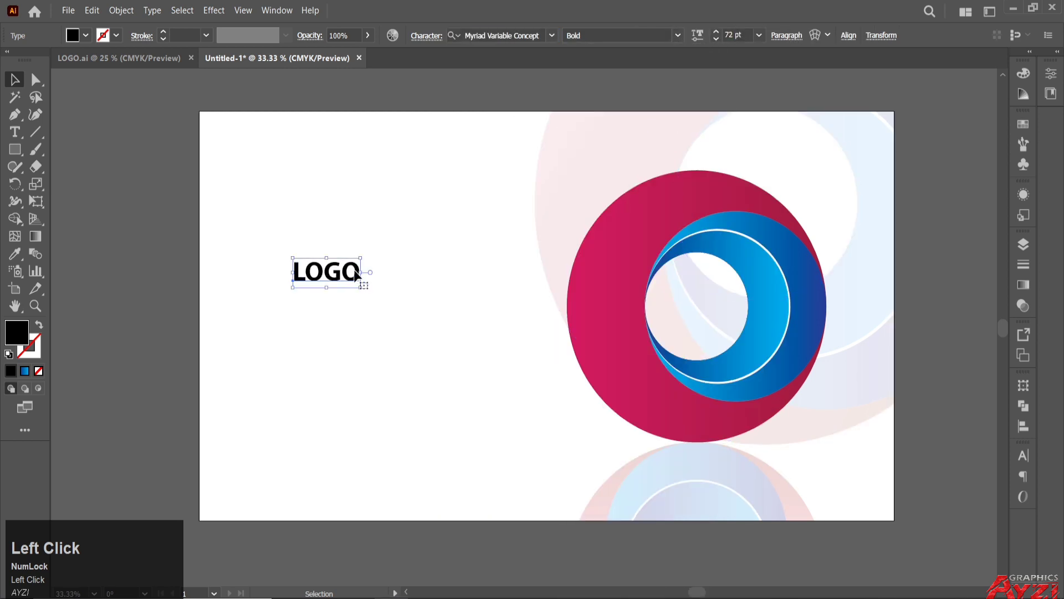
Enlarge the LOGO text to about 156 pt and move it to mid-height near the artboard's left edge
{"action": "left_click_drag", "start_coordinate": [361, 257], "coordinate": [421, 216]}
{"action": "left_click_drag", "start_coordinate": [337, 290], "coordinate": [313, 335]}
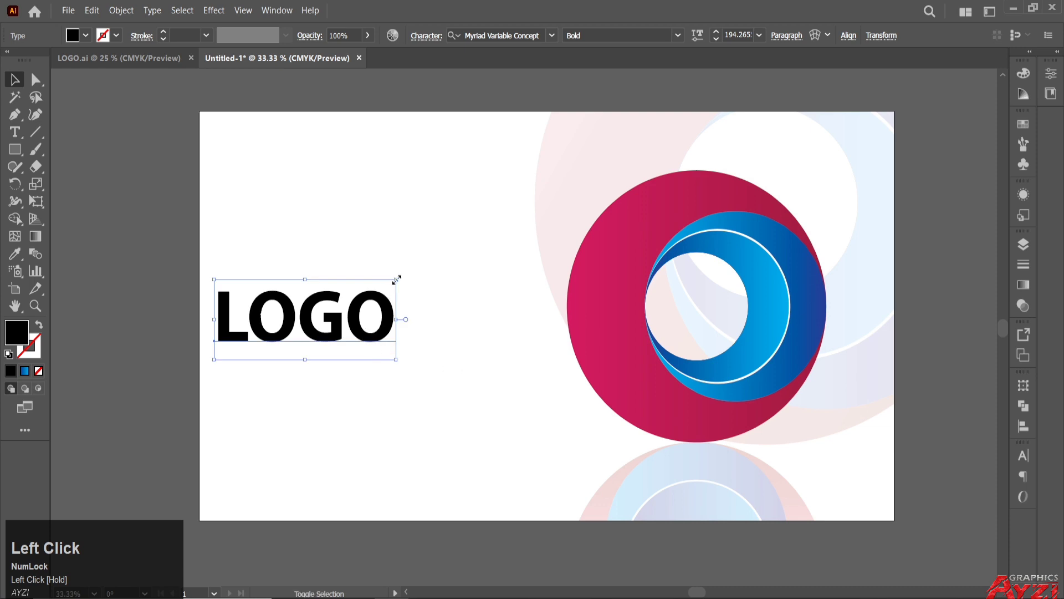
{"action": "left_click_drag", "start_coordinate": [397, 279], "coordinate": [379, 288]}
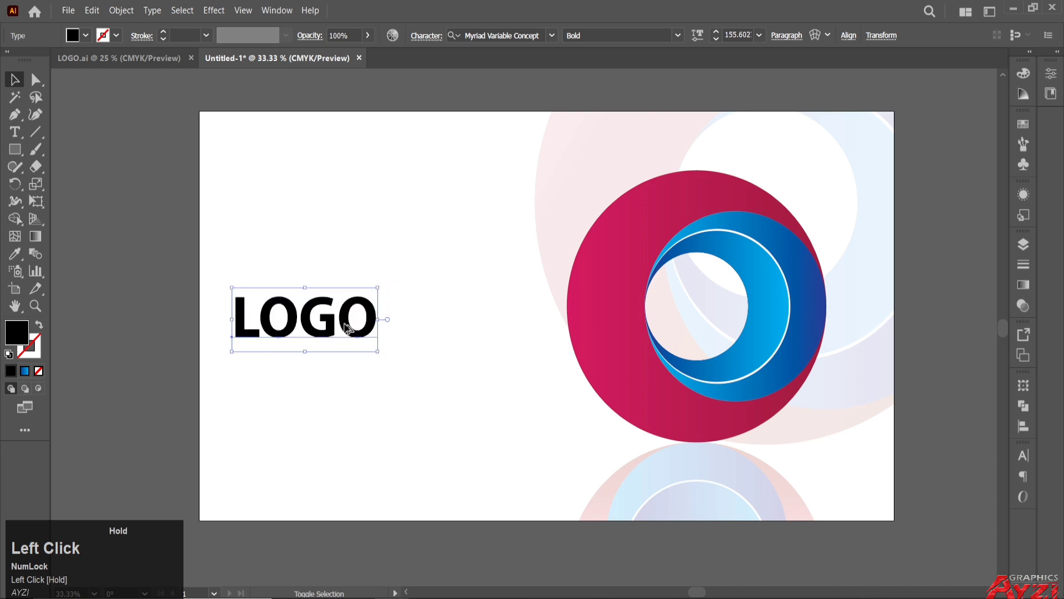
Duplicate the LOGO text directly to its right on the same baseline and change the duplicate's wording to "NAME"
{"action": "left_click_drag", "start_coordinate": [346, 328], "coordinate": [483, 333]}
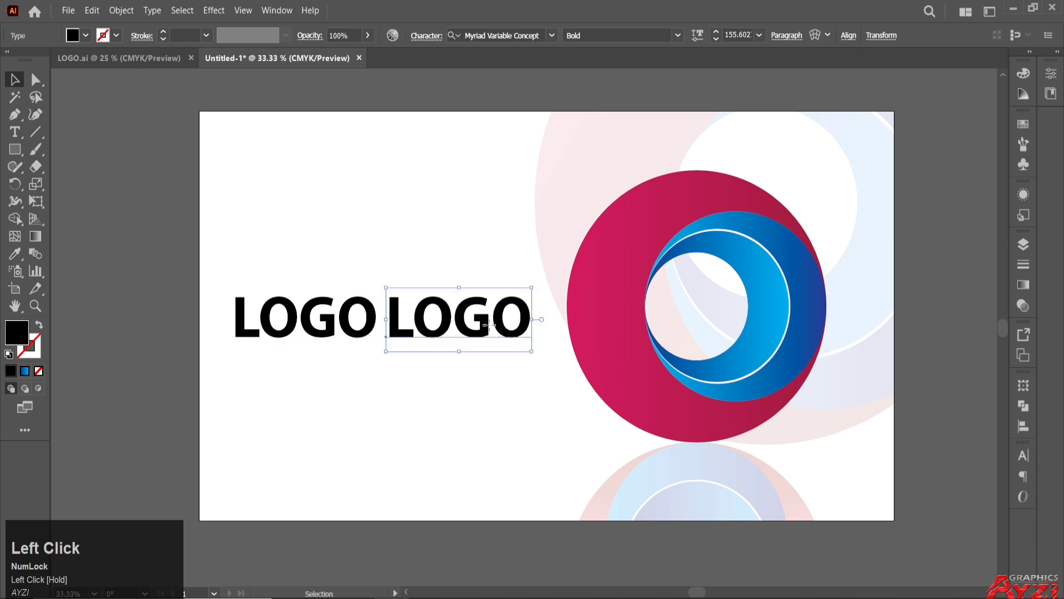
{"action": "double_click", "coordinate": [490, 324]}
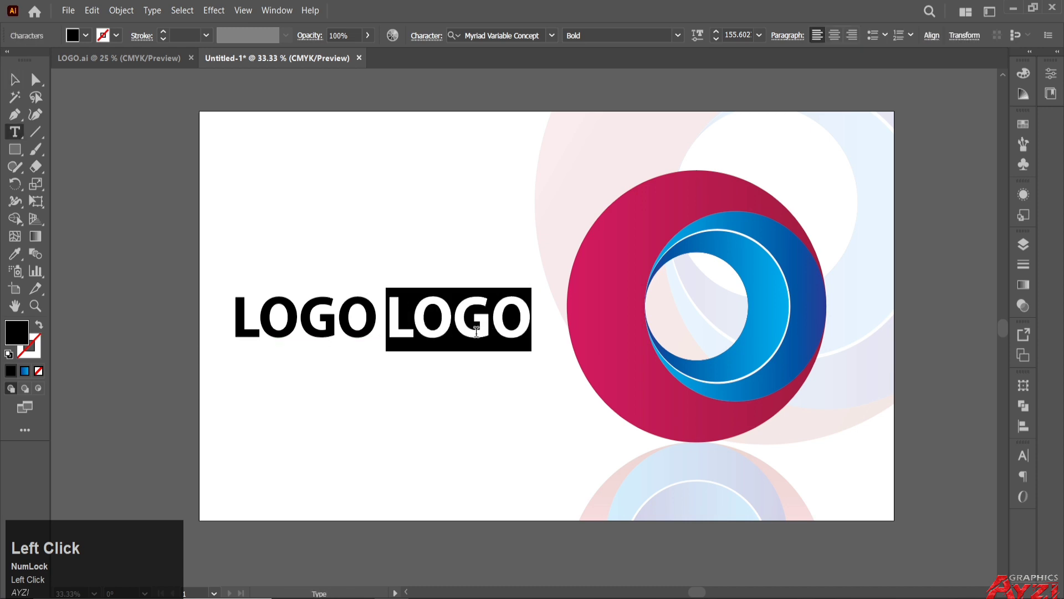
{"action": "type", "text": "NAME"}
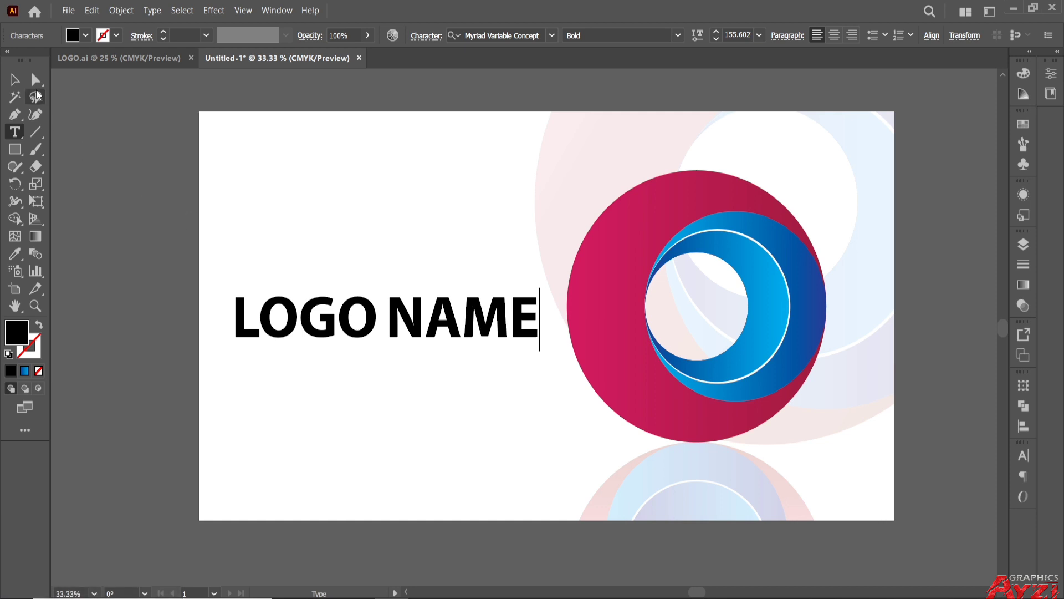
{"action": "left_click", "coordinate": [15, 79]}
Recolour the NAME text with the dark blue sampled from the logo's outer blue crescent using the Eyedropper
{"action": "left_click", "coordinate": [307, 275]}
{"action": "left_click_drag", "start_coordinate": [265, 295], "coordinate": [434, 361]}
{"action": "left_click", "coordinate": [435, 336]}
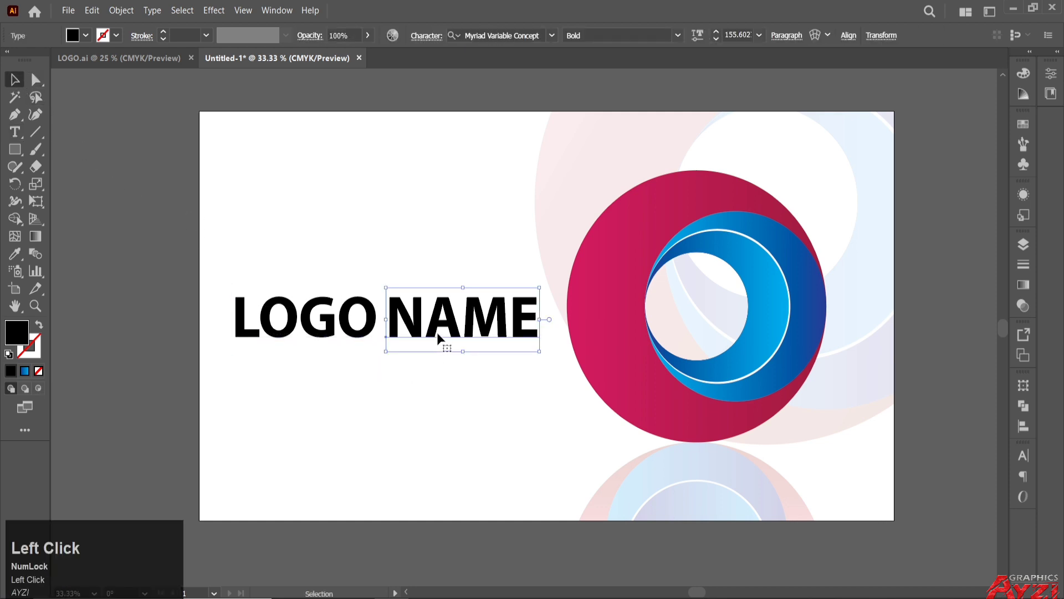
{"action": "key", "text": "i"}
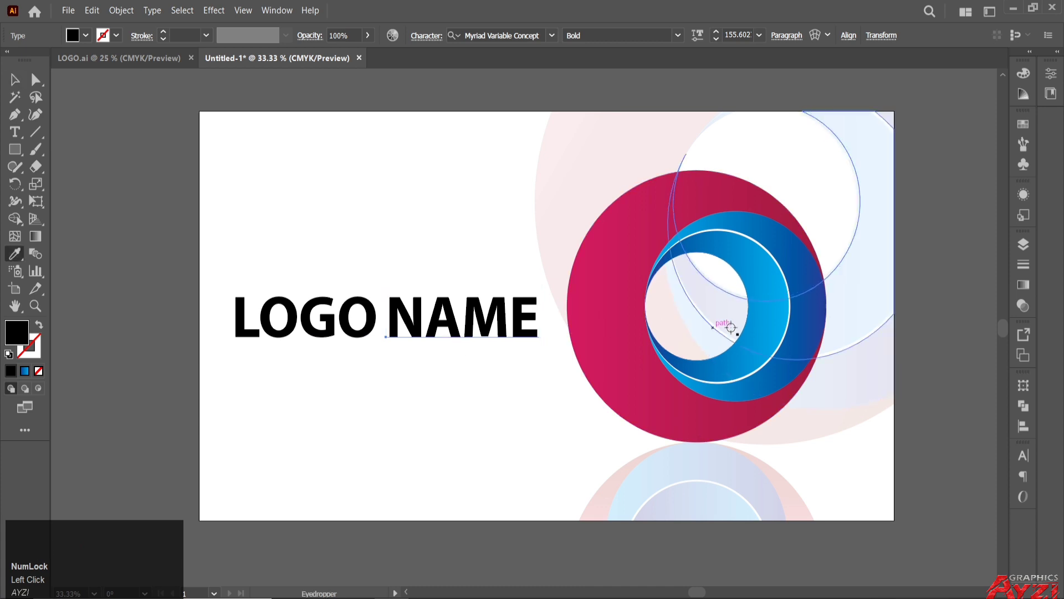
{"action": "left_click", "coordinate": [818, 315]}
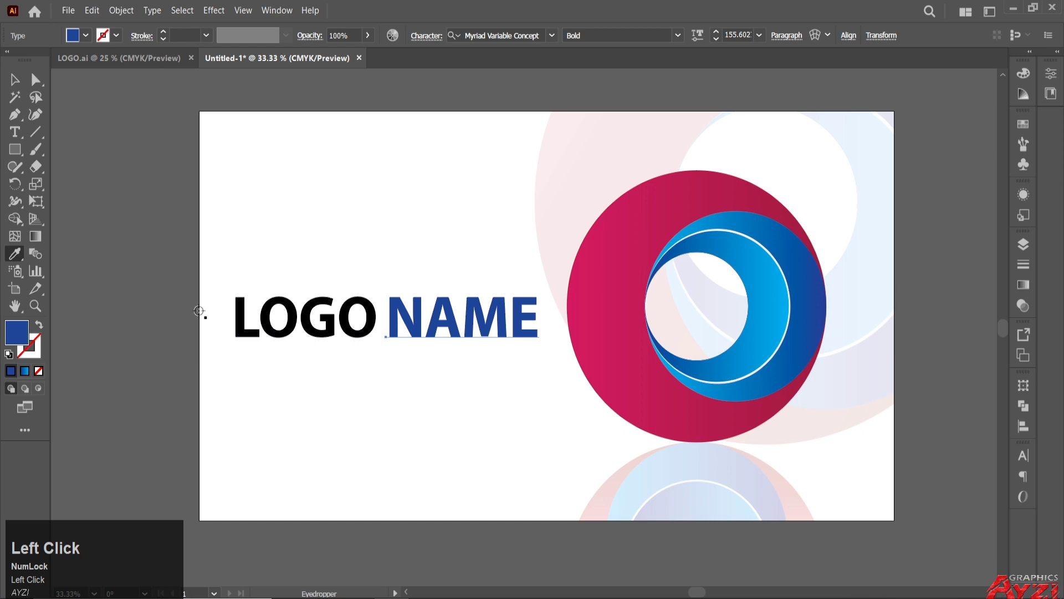
Recolour the LOGO text with the crimson sampled from the logo's large outer ring using the Eyedropper
{"action": "left_click", "coordinate": [316, 302], "text": "ctrl"}
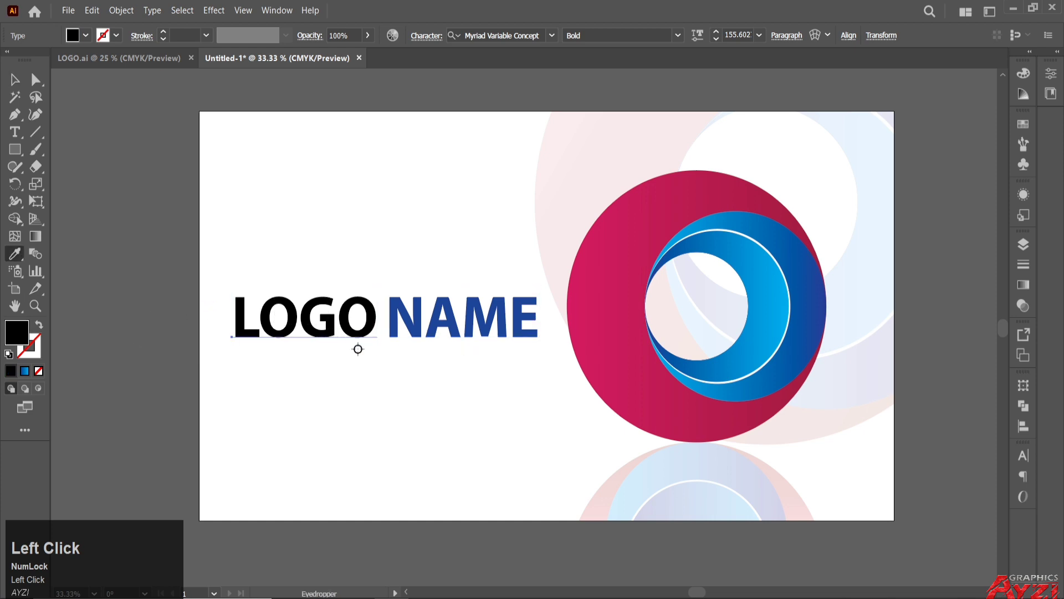
{"action": "left_click", "coordinate": [763, 203]}
{"action": "left_click", "coordinate": [15, 79]}
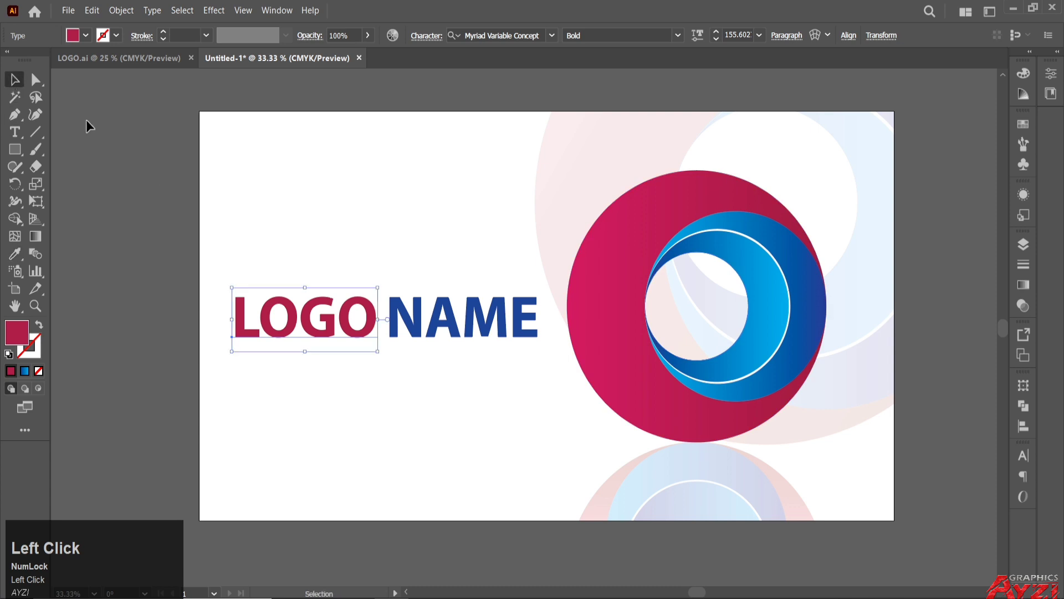
Group the LOGO and NAME texts and centre the group vertically on the artboard
{"action": "left_click", "coordinate": [184, 232]}
{"action": "left_click_drag", "start_coordinate": [184, 231], "coordinate": [520, 385]}
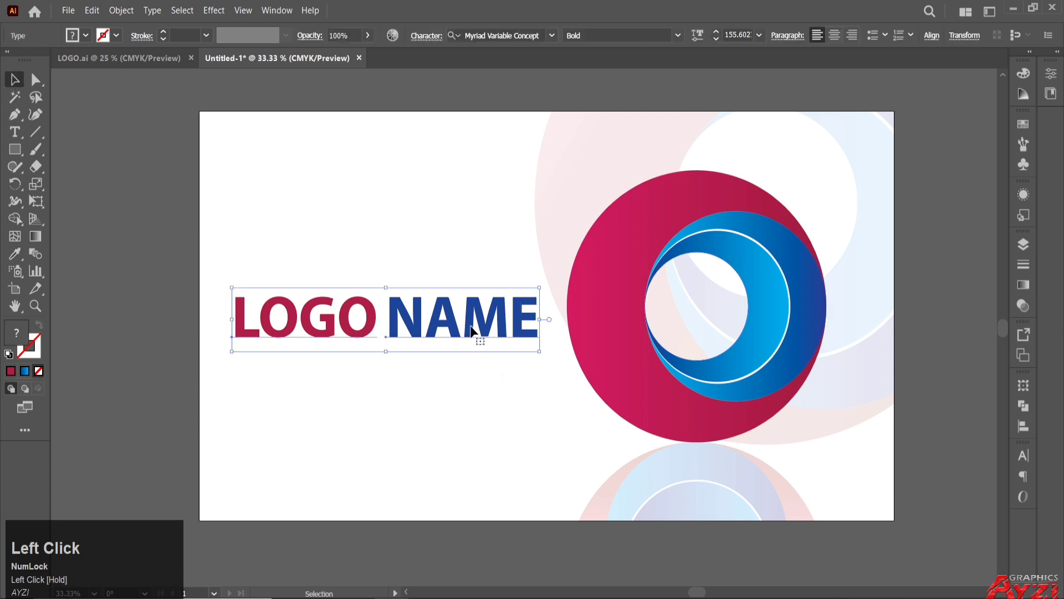
{"action": "key", "text": "a"}
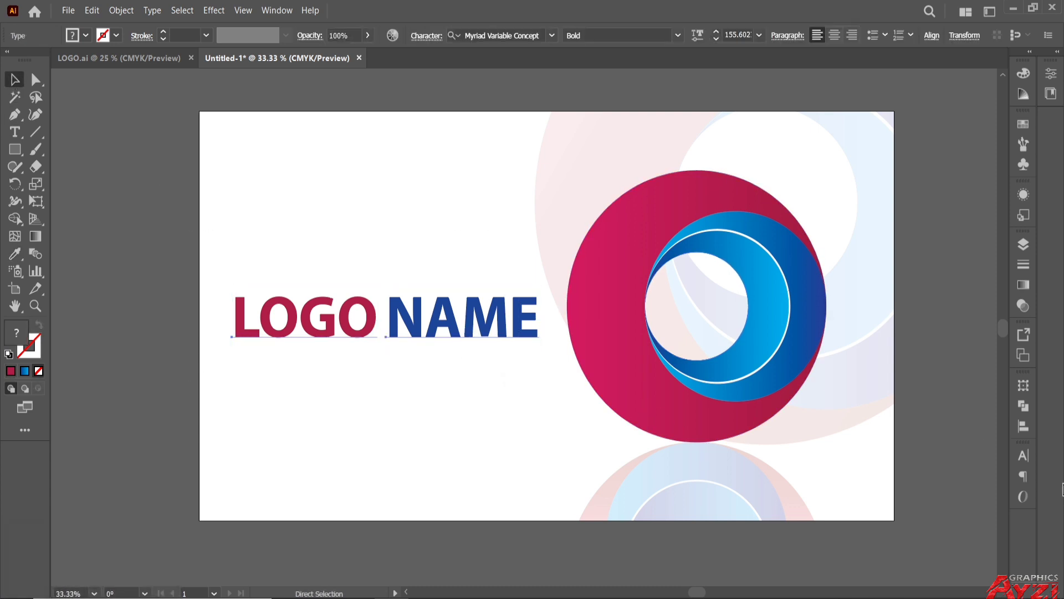
{"action": "left_click", "coordinate": [1023, 425]}
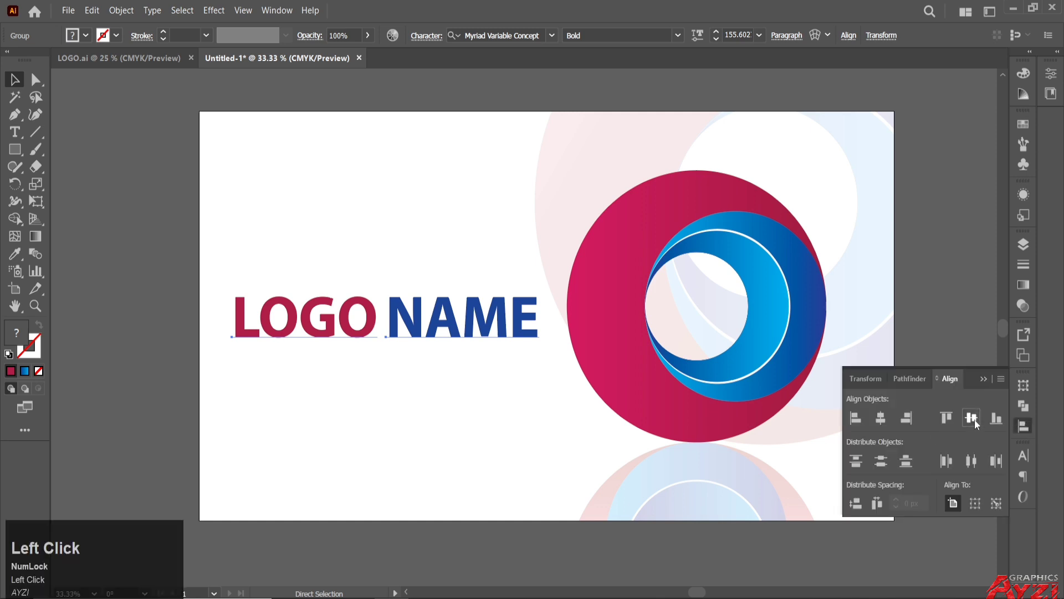
{"action": "left_click", "coordinate": [972, 418]}
{"action": "left_click", "coordinate": [982, 378]}
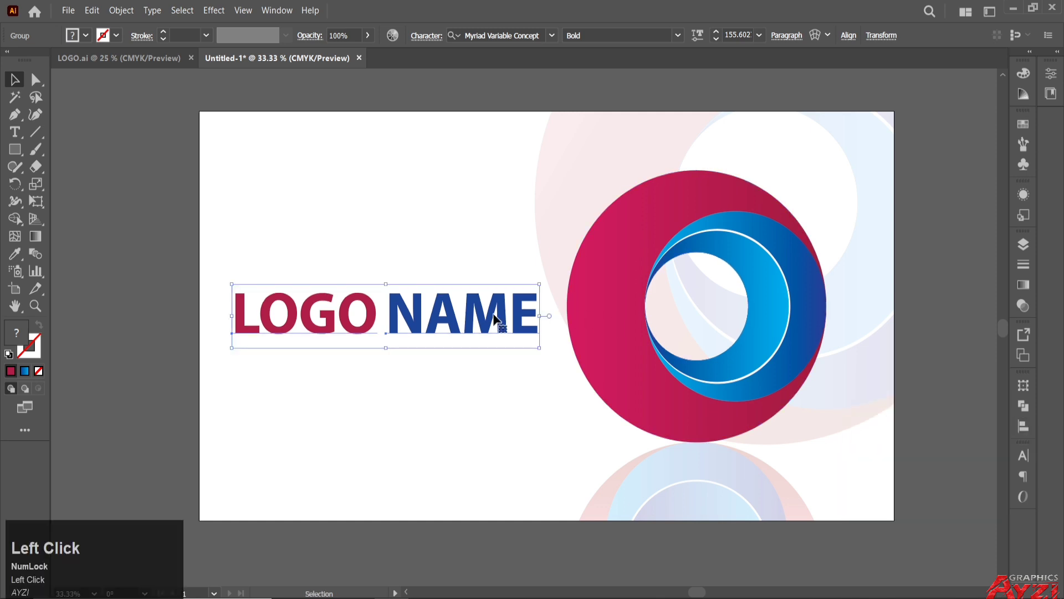
Enlarge the grouped LOGO NAME text slightly to about 159 pt and shift it a little left, clear of the crescent logo
{"action": "left_click_drag", "start_coordinate": [486, 319], "coordinate": [469, 329]}
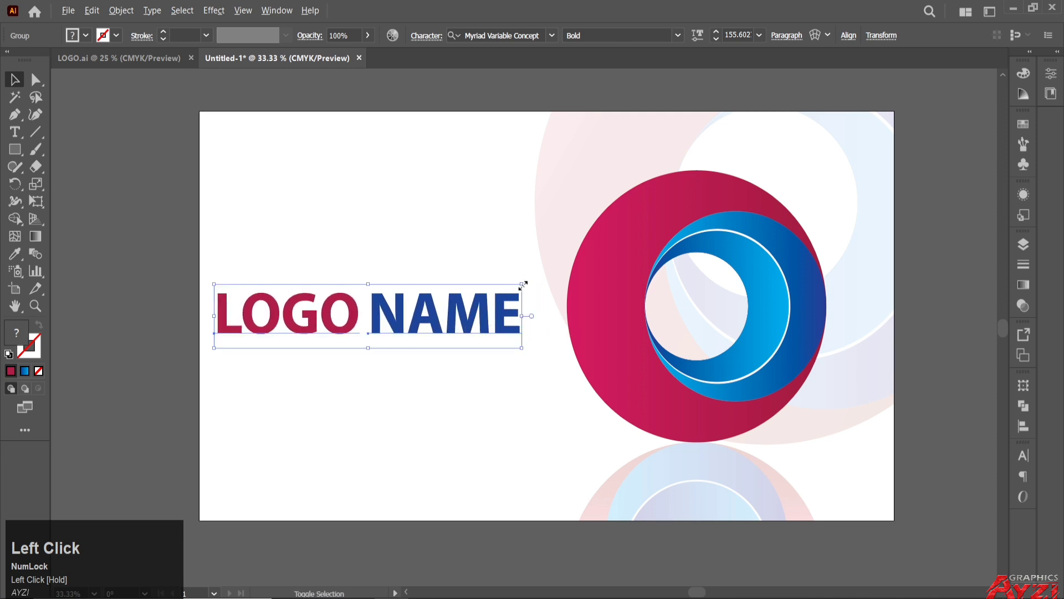
{"action": "left_click_drag", "start_coordinate": [522, 284], "coordinate": [525, 283]}
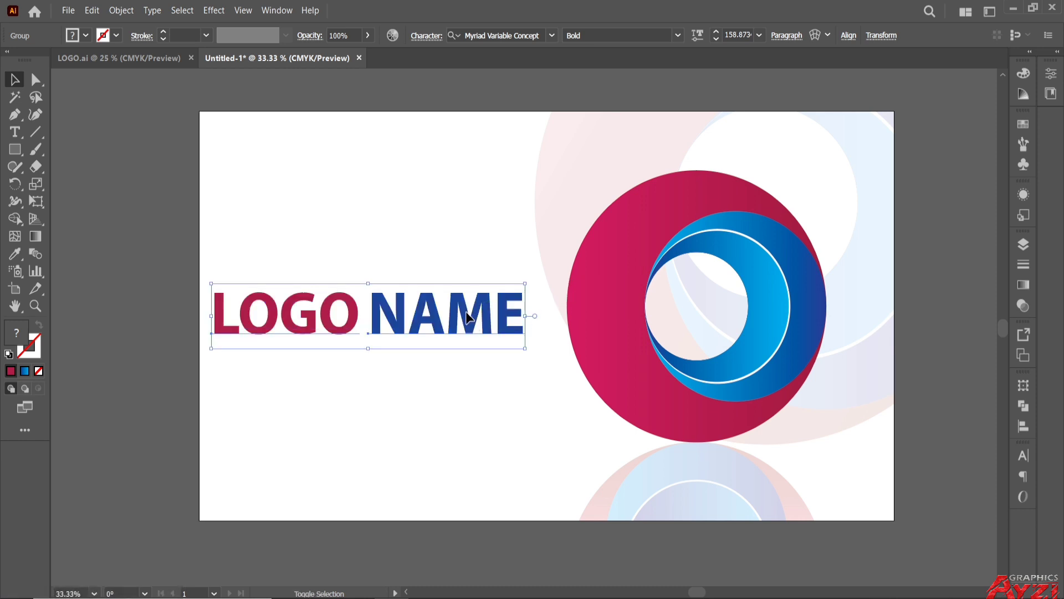
{"action": "left_click_drag", "start_coordinate": [469, 317], "coordinate": [467, 318]}
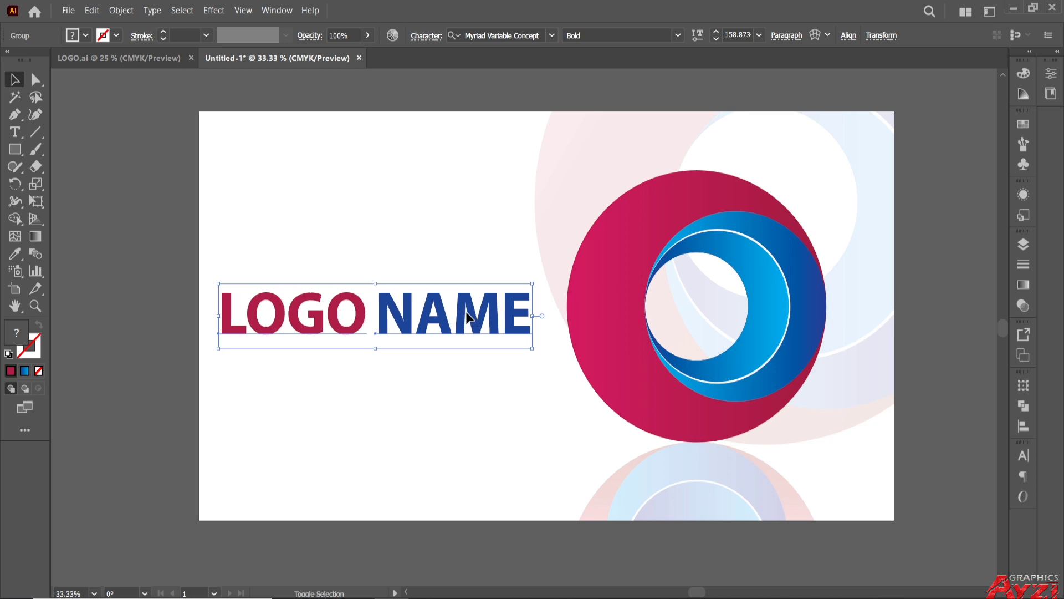
{"action": "left_click", "coordinate": [146, 227]}
Ungroup the logo artwork so the main logo, faded background copy and reflection can be selected separately
{"action": "left_click_drag", "start_coordinate": [541, 222], "coordinate": [532, 228]}
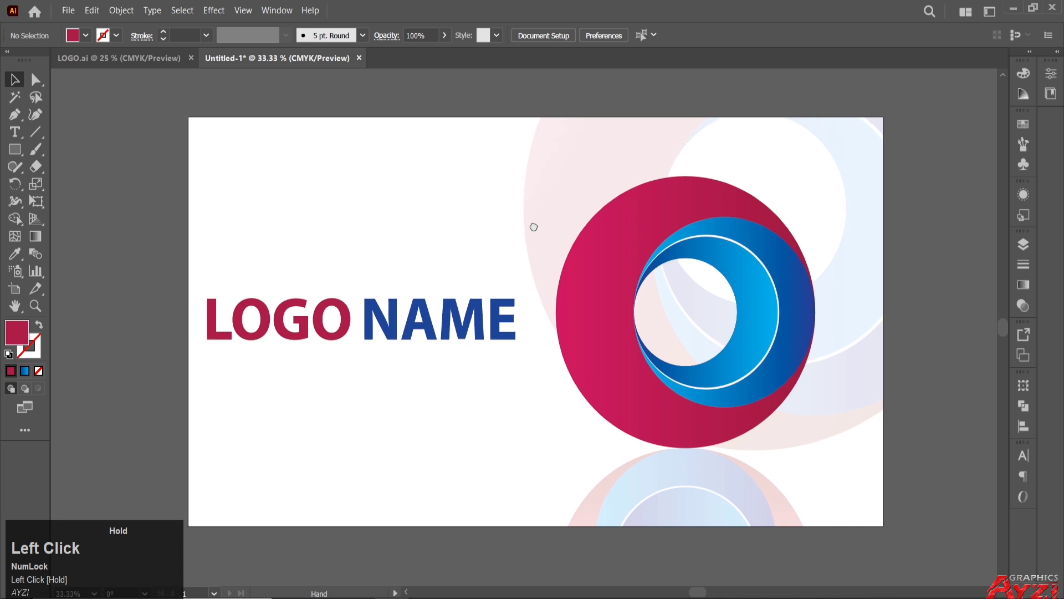
{"action": "left_click", "coordinate": [880, 224]}
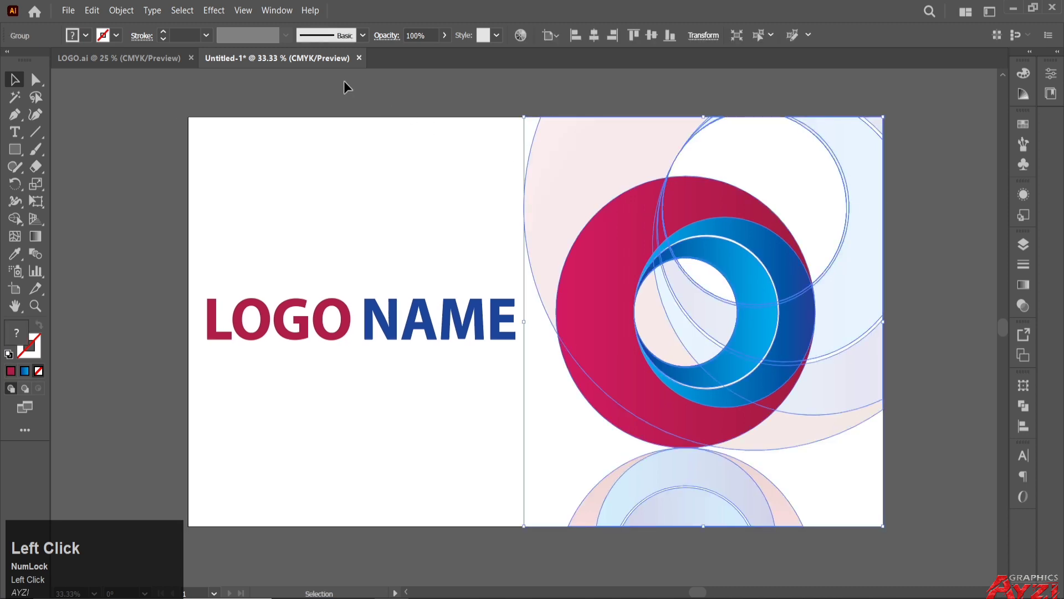
{"action": "left_click", "coordinate": [122, 11]}
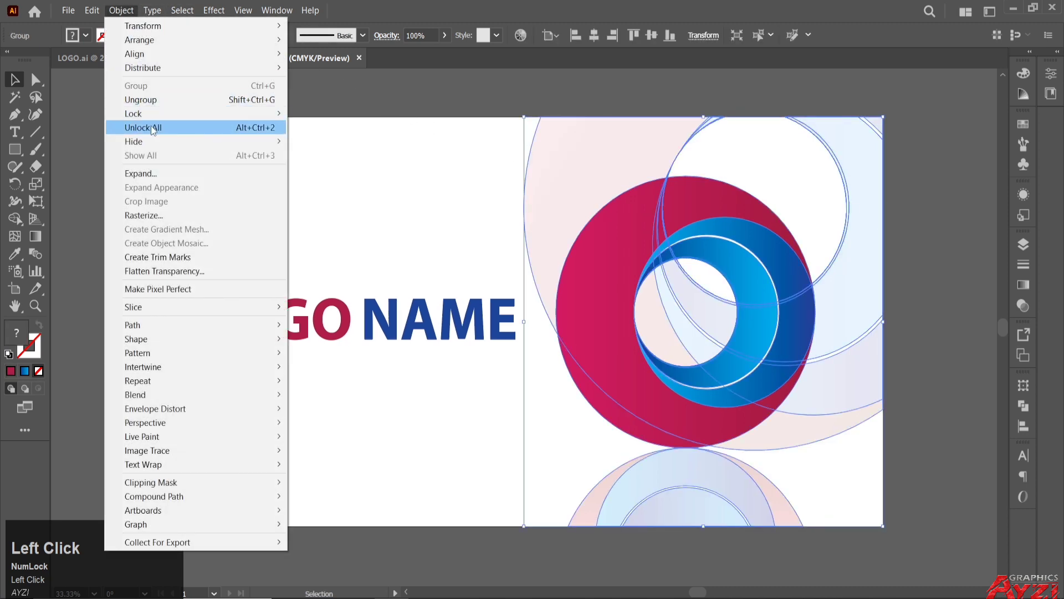
{"action": "left_click", "coordinate": [161, 103]}
{"action": "left_click", "coordinate": [411, 102]}
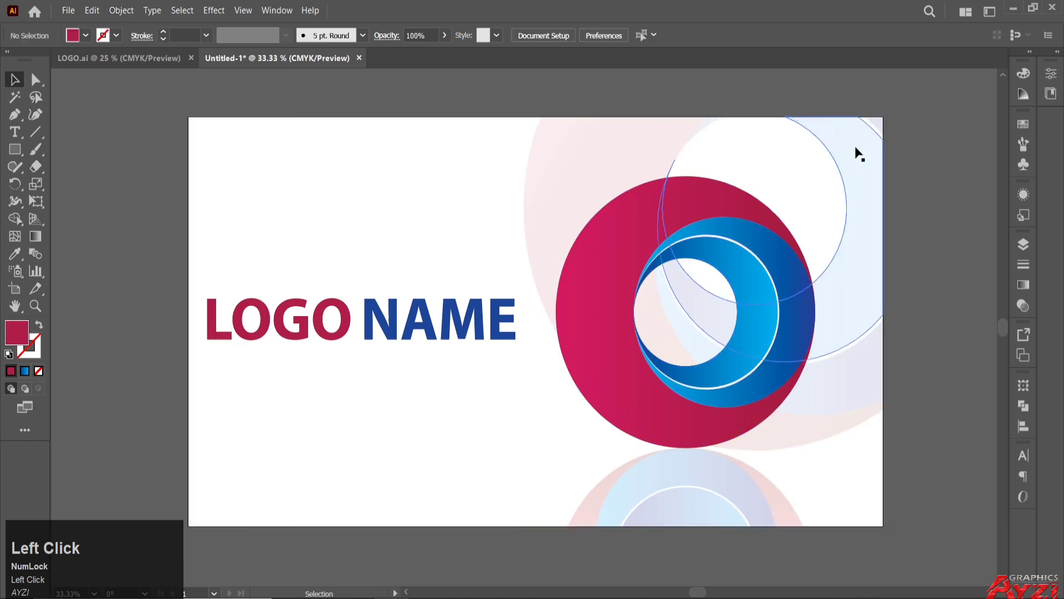
Lower the opacity of the large faded background logo copy to 7%
{"action": "left_click", "coordinate": [855, 154]}
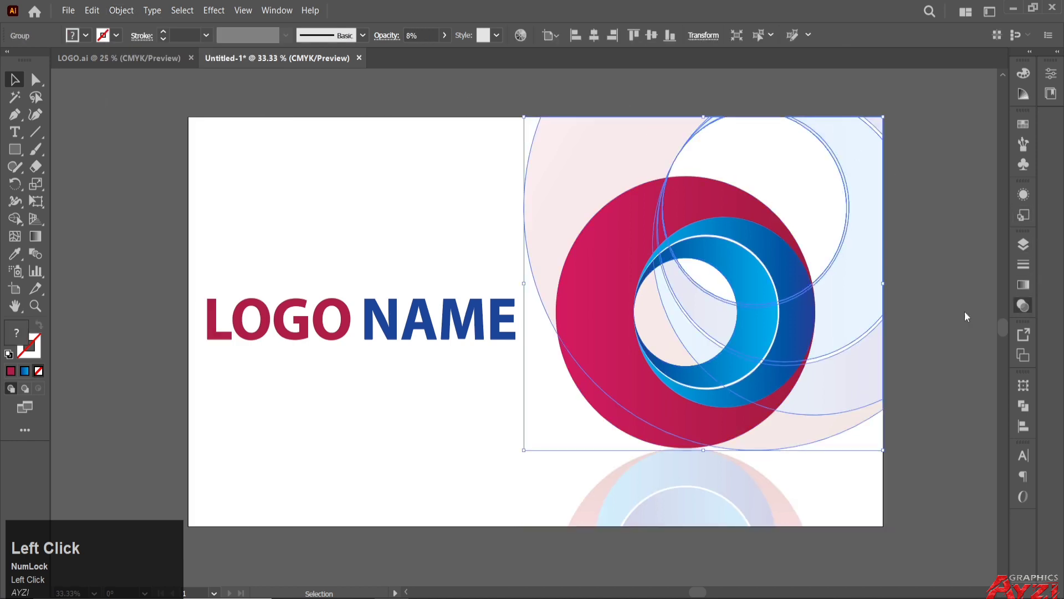
{"action": "left_click", "coordinate": [1023, 306]}
{"action": "scroll", "coordinate": [970, 253], "scroll_direction": "down", "scroll_amount": 1}
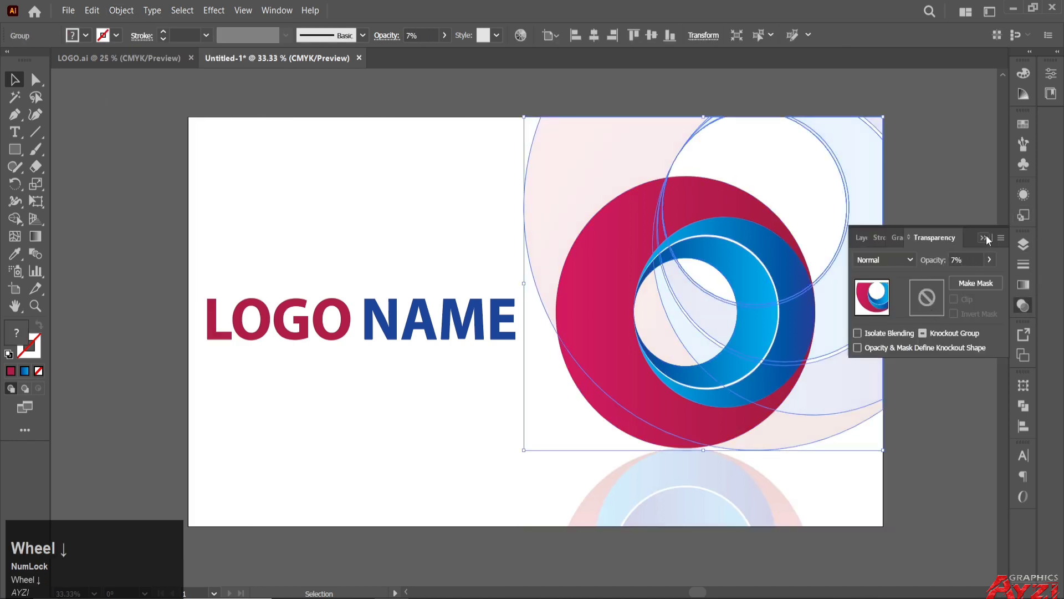
{"action": "left_click", "coordinate": [984, 238]}
{"action": "left_click", "coordinate": [959, 195]}
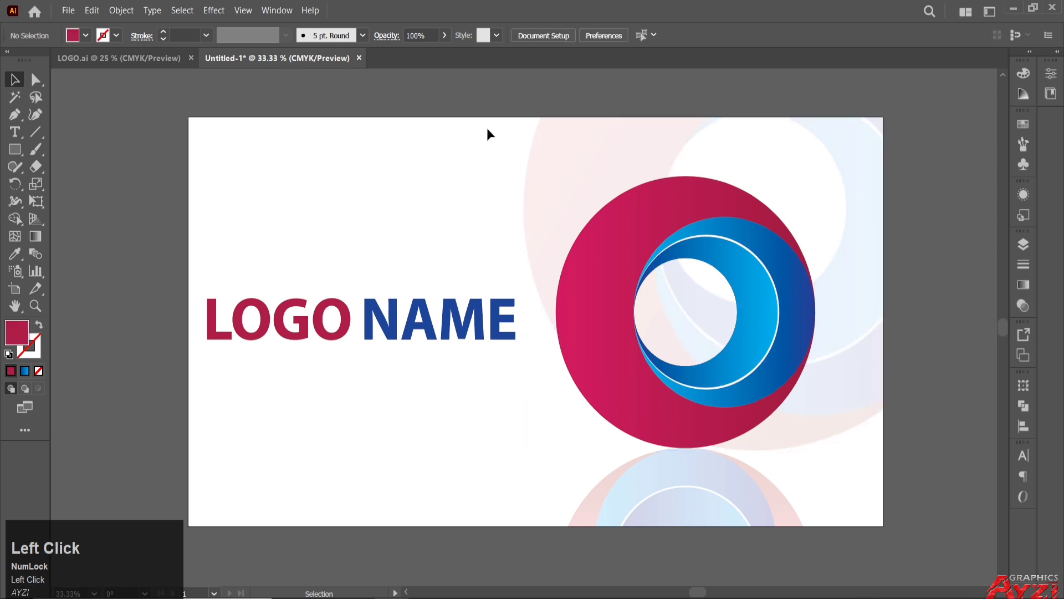
Group the main logo, the faded background copy and the reflection together again
{"action": "left_click_drag", "start_coordinate": [532, 98], "coordinate": [843, 521]}
{"action": "right_click", "coordinate": [631, 206]}
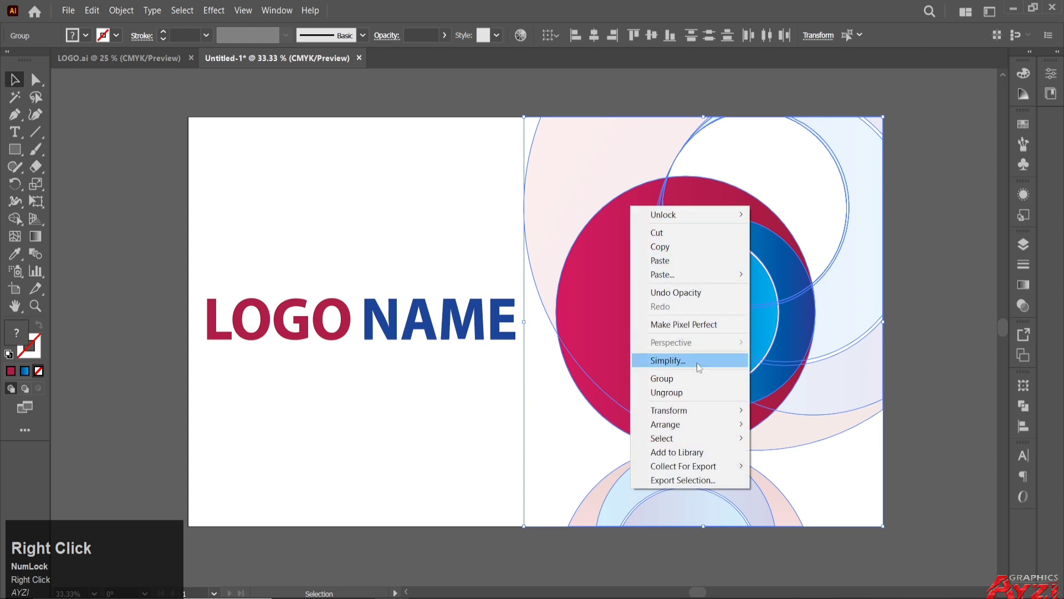
{"action": "left_click", "coordinate": [687, 384]}
{"action": "left_click", "coordinate": [423, 255]}
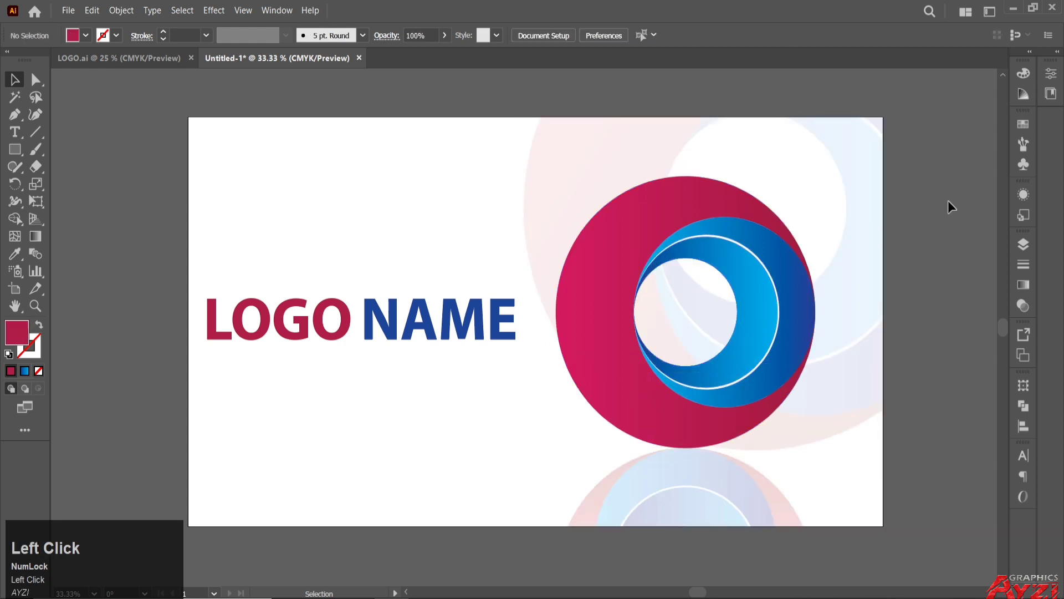